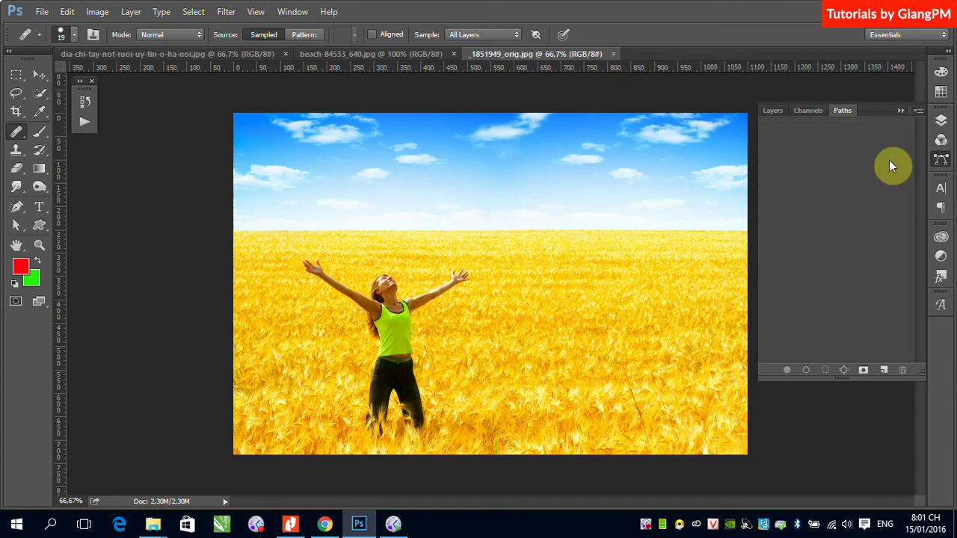
Step: Collapse the Layers/Channels/Paths panel and select the Clone Stamp Tool
{"action": "left_click", "coordinate": [900, 110]}
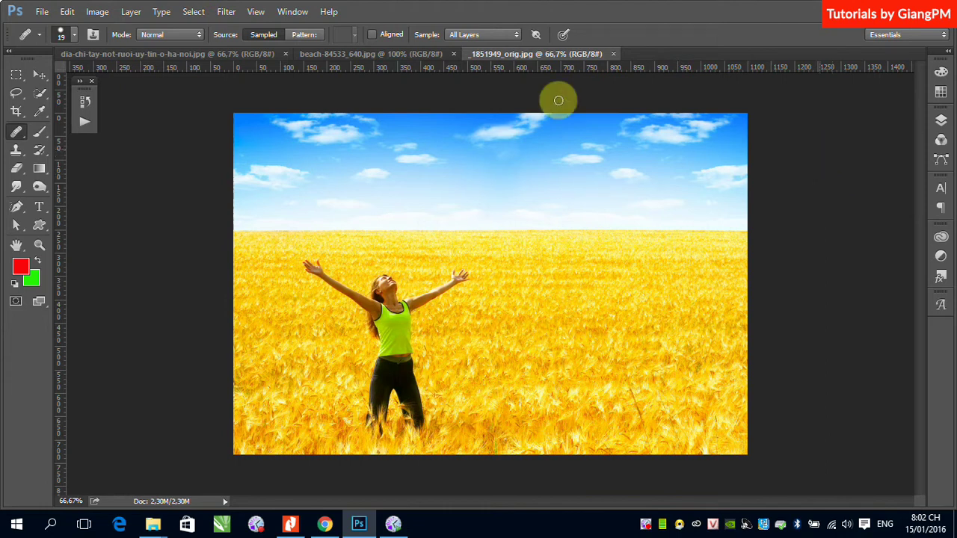
{"action": "left_click", "coordinate": [18, 152]}
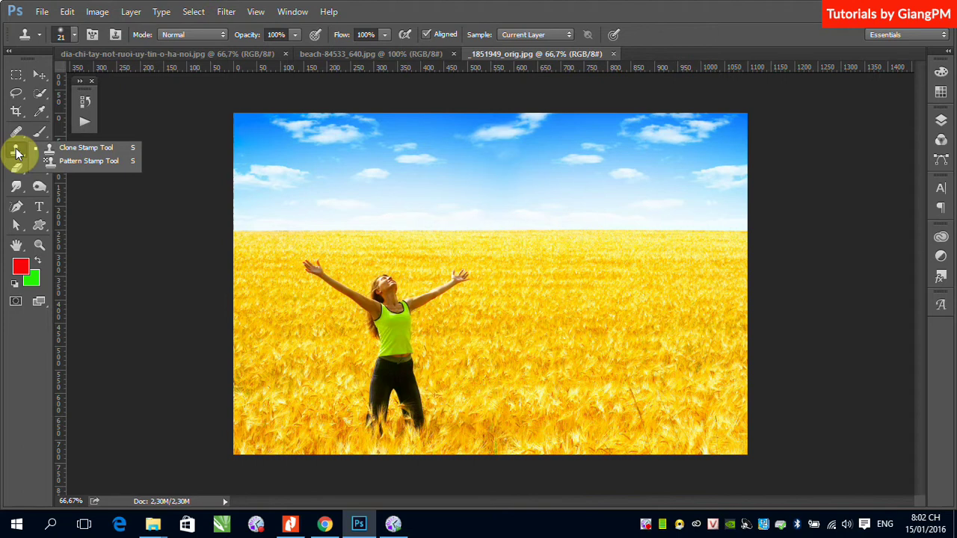
{"action": "left_click", "coordinate": [71, 148]}
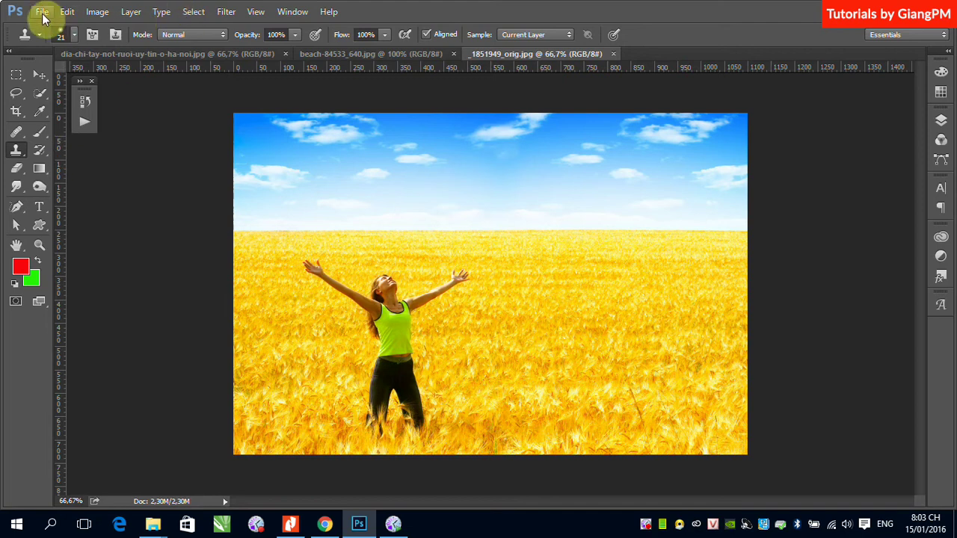
{"action": "left_click", "coordinate": [42, 11]}
{"action": "left_click", "coordinate": [67, 43]}
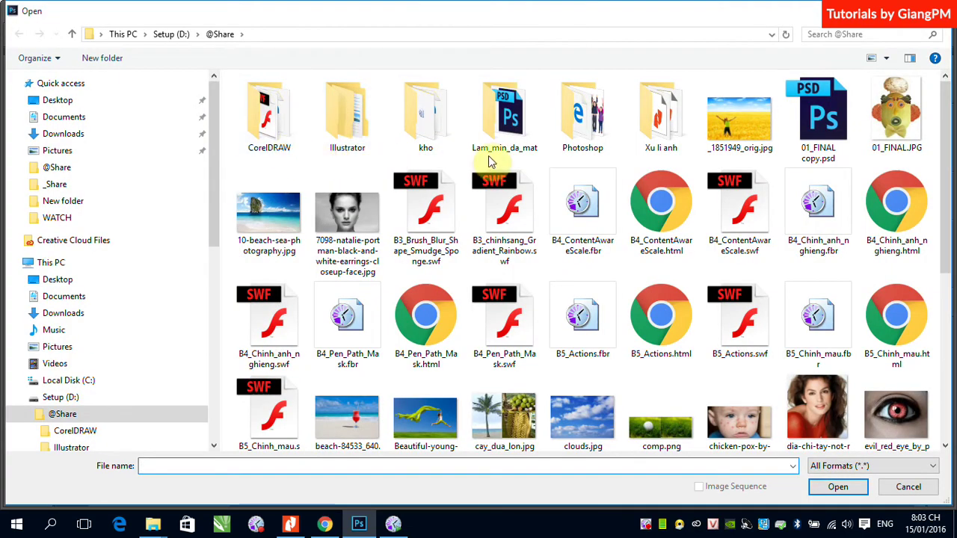
{"action": "left_click", "coordinate": [63, 415]}
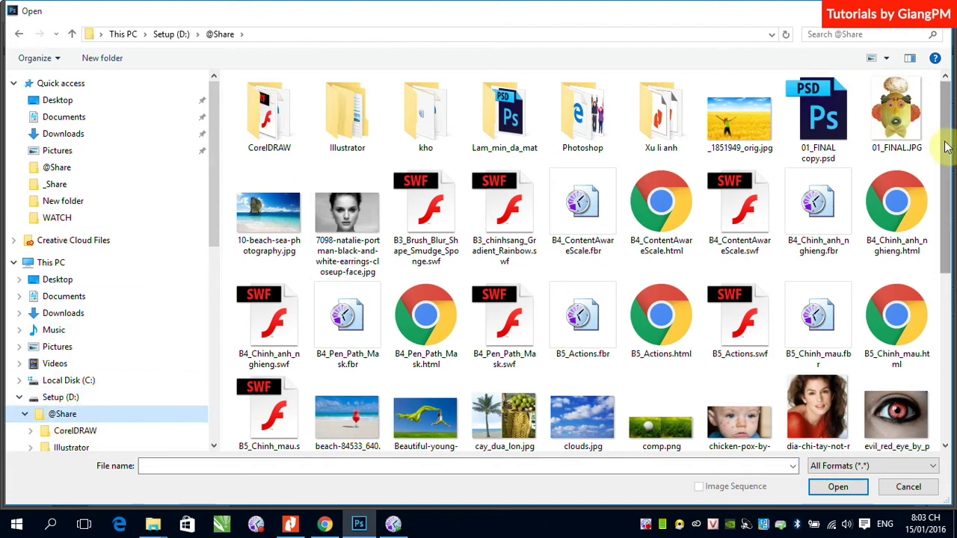
{"action": "left_click_drag", "start_coordinate": [946, 146], "coordinate": [946, 263]}
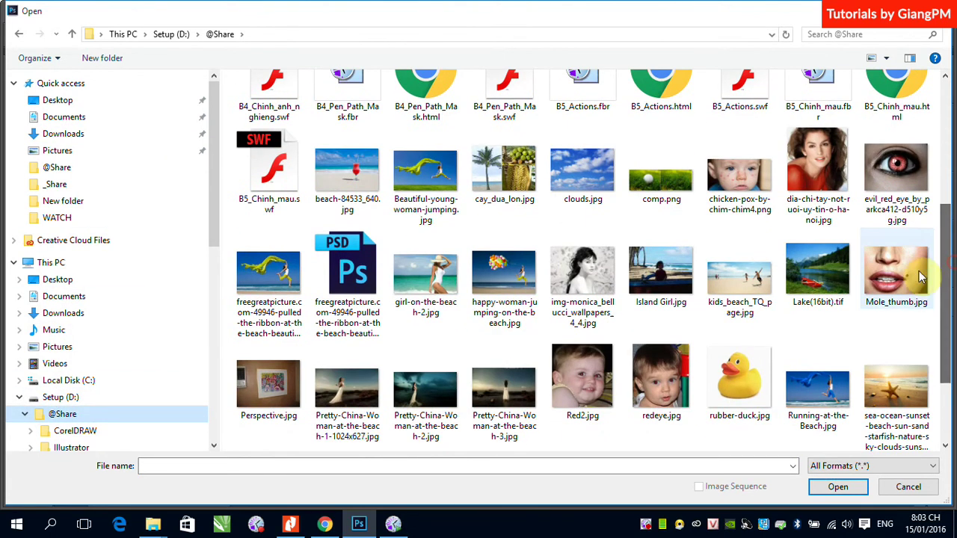
{"action": "left_click", "coordinate": [906, 272]}
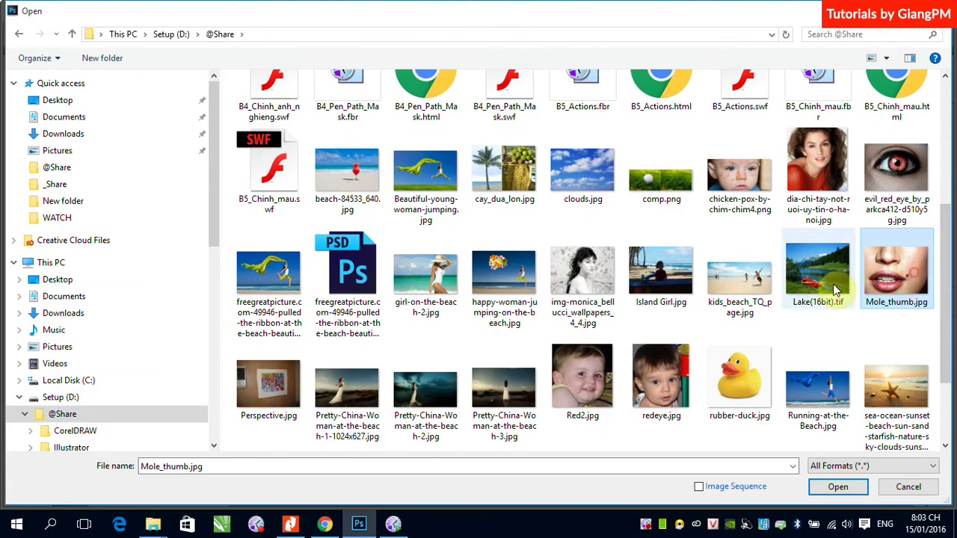
{"action": "left_click", "coordinate": [815, 487]}
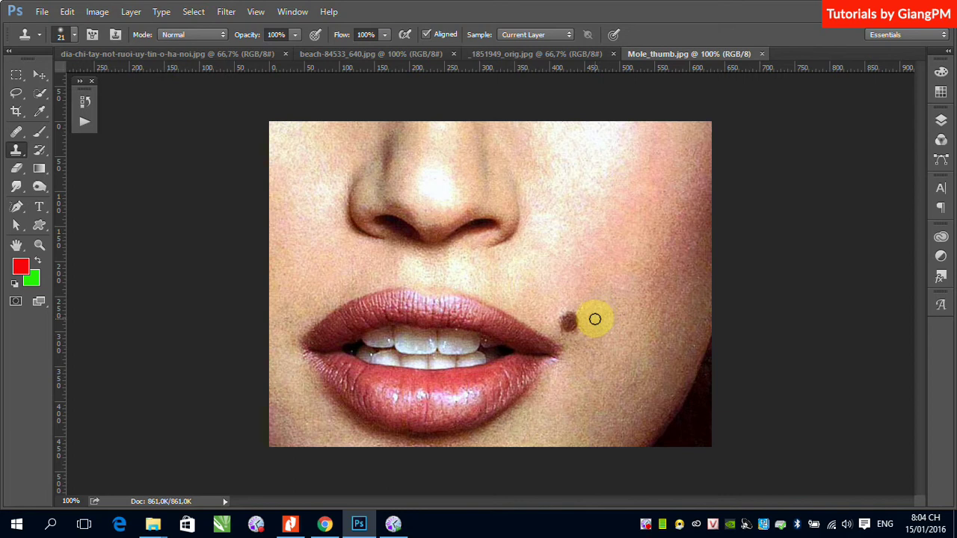
Step: Set the clone brush size to 43 px and sample the clean skin above the mole
{"action": "left_click", "coordinate": [74, 39]}
{"action": "left_click_drag", "start_coordinate": [93, 81], "coordinate": [99, 80]}
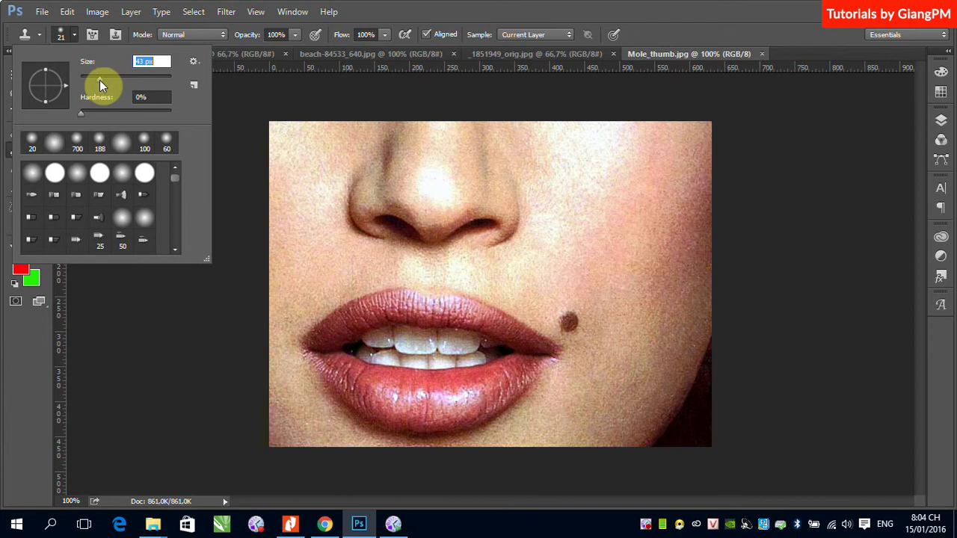
{"action": "key", "text": "Return"}
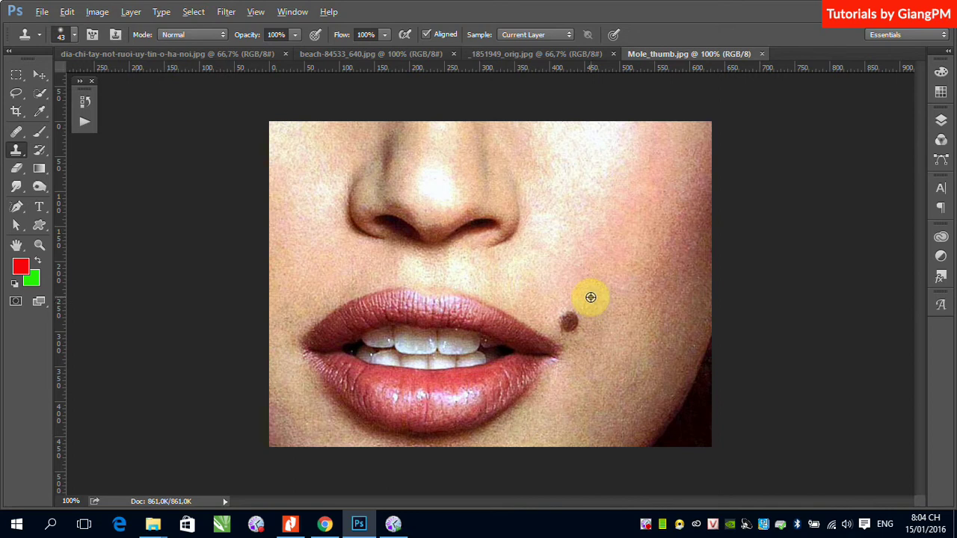
{"action": "left_click", "coordinate": [590, 298], "text": "alt"}
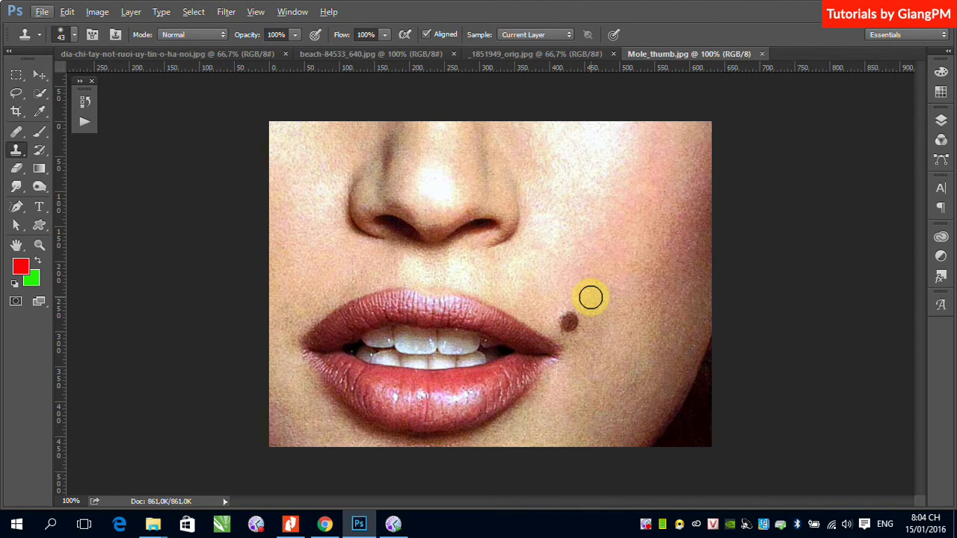
Step: Alt-sample clean skin and stamp it over the brown mole by the lip corner
{"action": "key", "text": "alt"}
{"action": "left_click", "coordinate": [570, 321]}
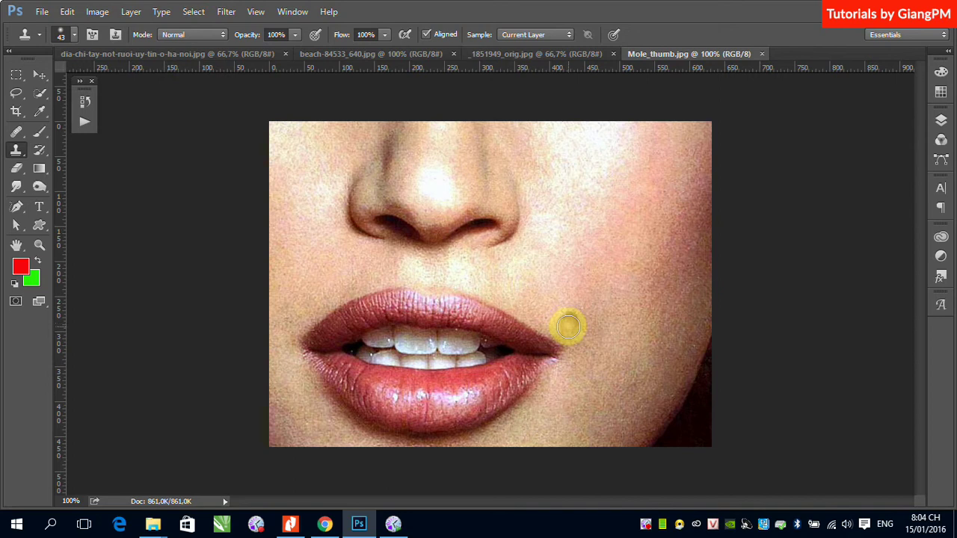
{"action": "mouse_move", "coordinate": [568, 327]}
{"action": "left_mouse_down"}
{"action": "mouse_move", "coordinate": [561, 318]}
{"action": "mouse_move", "coordinate": [576, 318]}
{"action": "mouse_move", "coordinate": [578, 330]}
{"action": "mouse_move", "coordinate": [562, 322]}
{"action": "mouse_move", "coordinate": [573, 316]}
{"action": "mouse_move", "coordinate": [579, 329]}
{"action": "mouse_move", "coordinate": [561, 321]}
{"action": "left_mouse_up"}
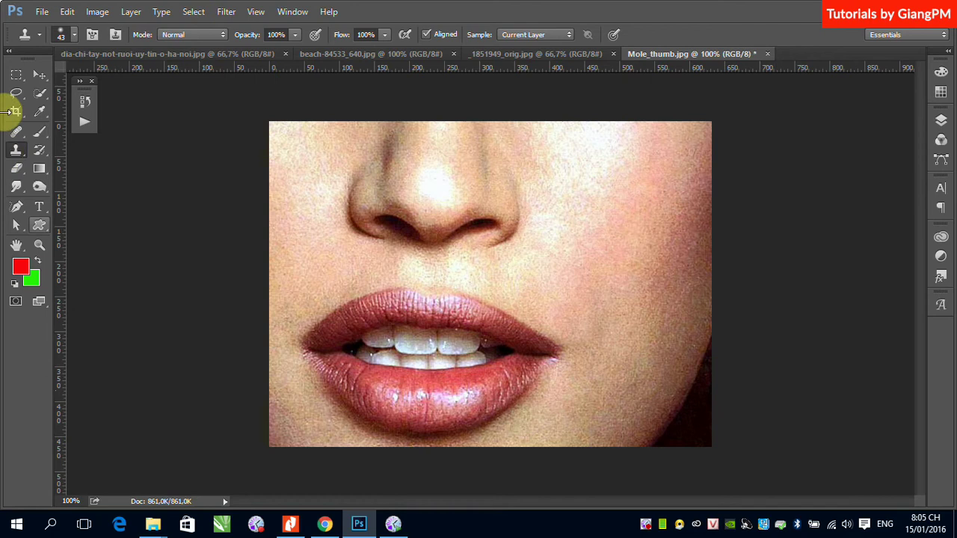
Step: Set the clone brush to 52 px size and 2% hardness
{"action": "left_click", "coordinate": [75, 35]}
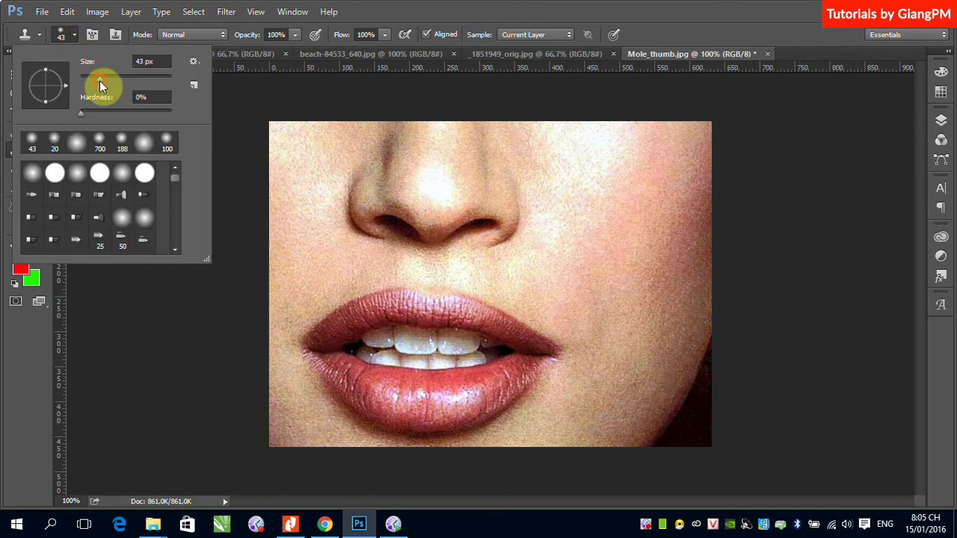
{"action": "left_click_drag", "start_coordinate": [100, 81], "coordinate": [104, 80]}
{"action": "left_click_drag", "start_coordinate": [81, 112], "coordinate": [115, 113]}
{"action": "left_click", "coordinate": [636, 21]}
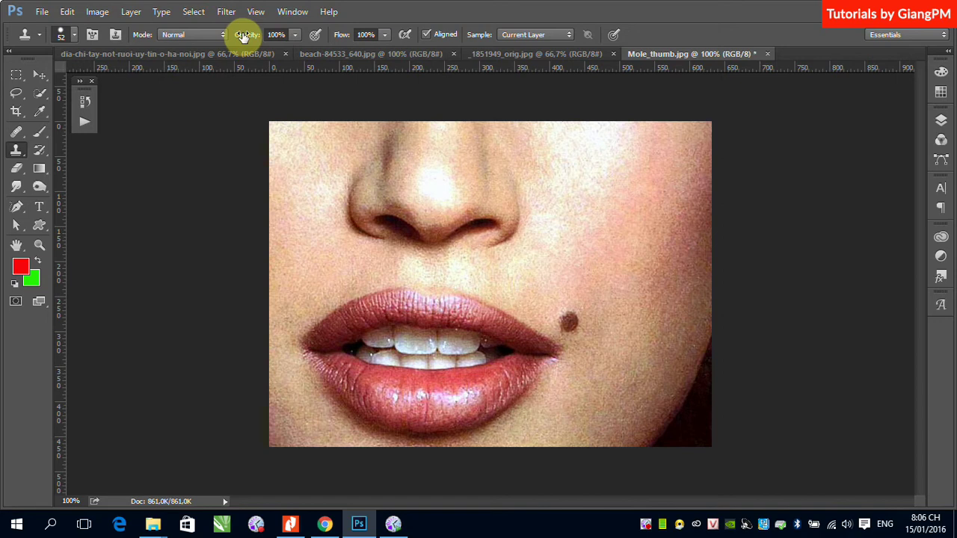
Step: At 45% opacity, sample skin above the mole and stamp soft skin over the mole and cheek
{"action": "left_click", "coordinate": [295, 35]}
{"action": "left_click_drag", "start_coordinate": [294, 55], "coordinate": [257, 54]}
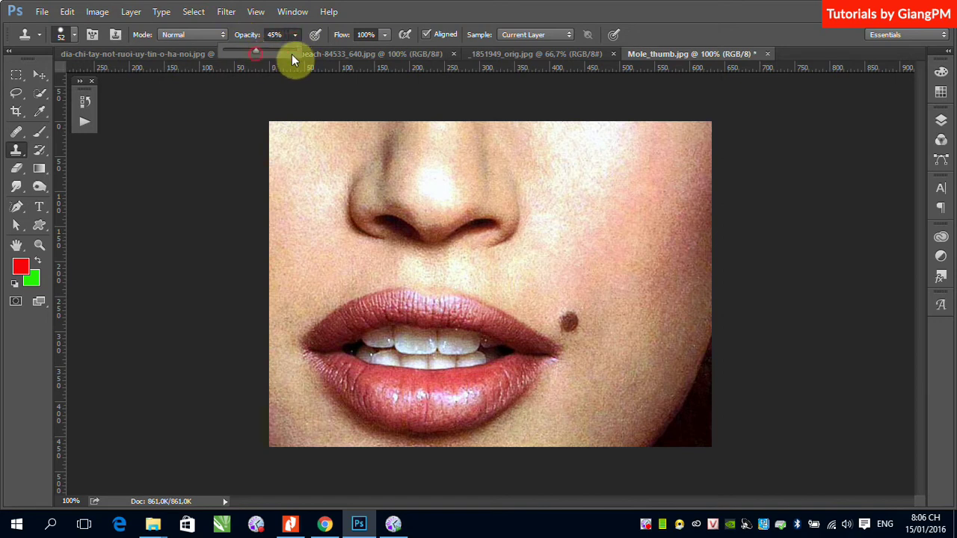
{"action": "key", "text": "Return"}
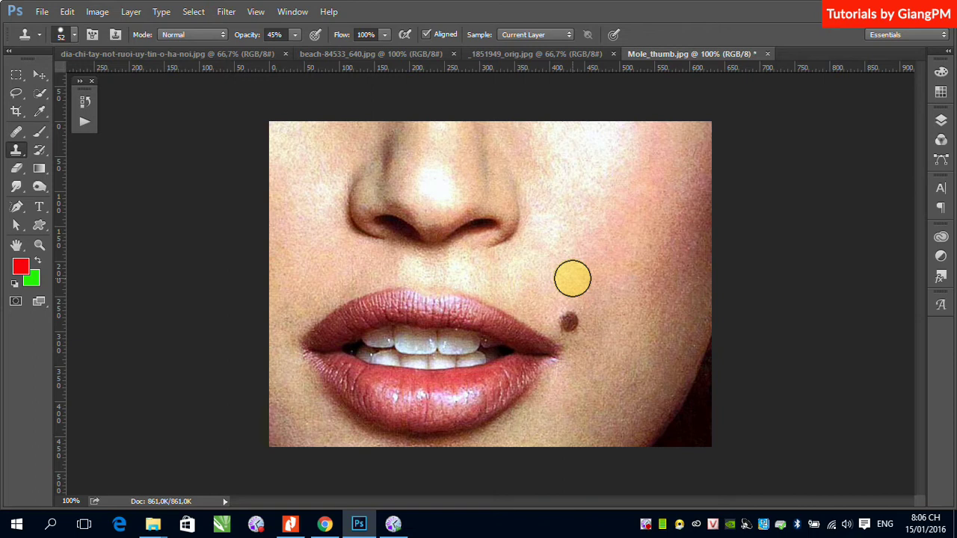
{"action": "left_click", "coordinate": [572, 278], "text": "alt"}
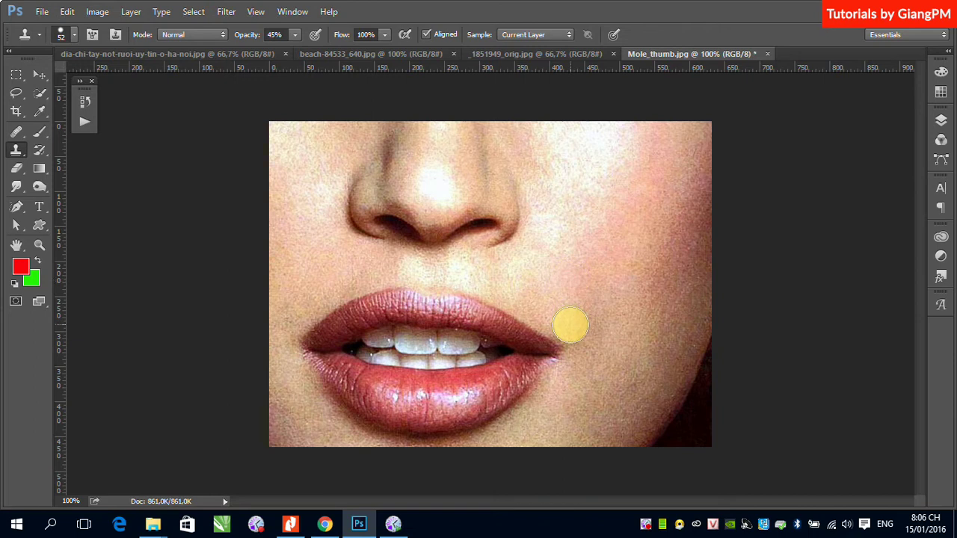
{"action": "left_click", "coordinate": [570, 323]}
{"action": "left_click", "coordinate": [571, 323]}
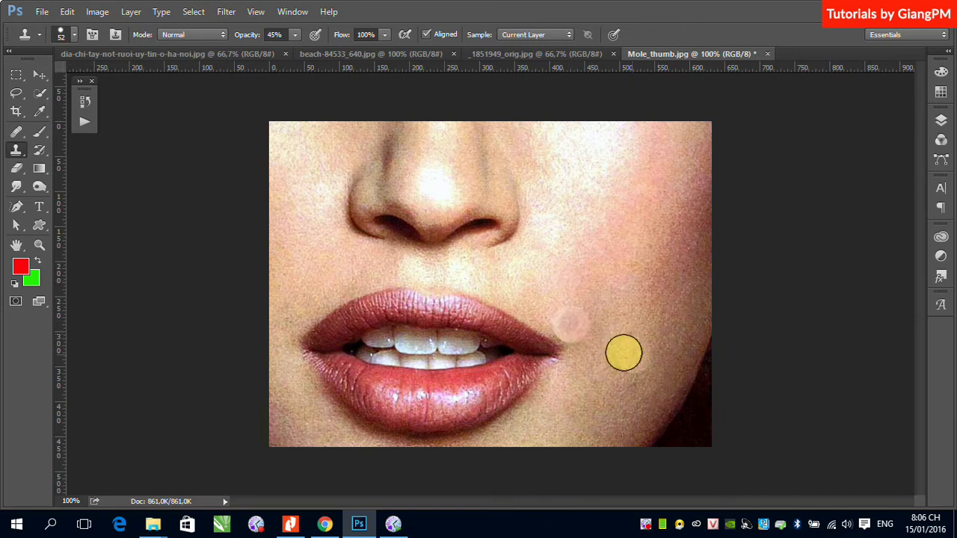
{"action": "left_click", "coordinate": [610, 321]}
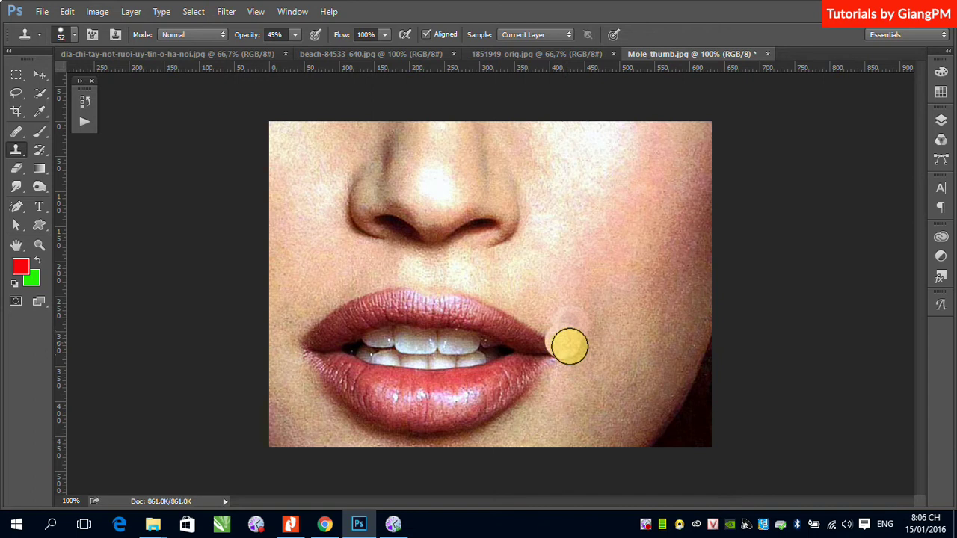
Step: Restore 100% opacity and clone away leftover patches by the lip corner and on the cheek
{"action": "left_click", "coordinate": [301, 33]}
{"action": "left_click_drag", "start_coordinate": [292, 53], "coordinate": [349, 56]}
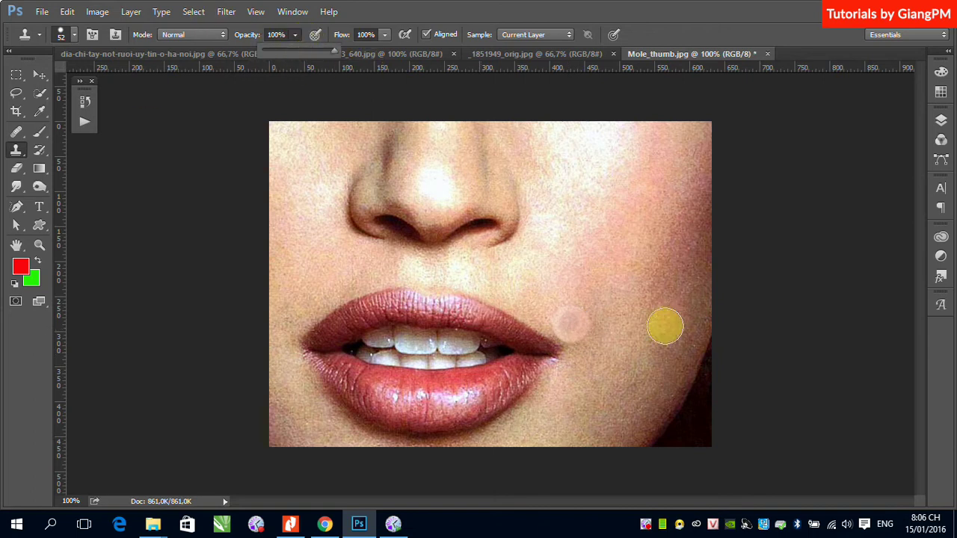
{"action": "left_click", "coordinate": [571, 323]}
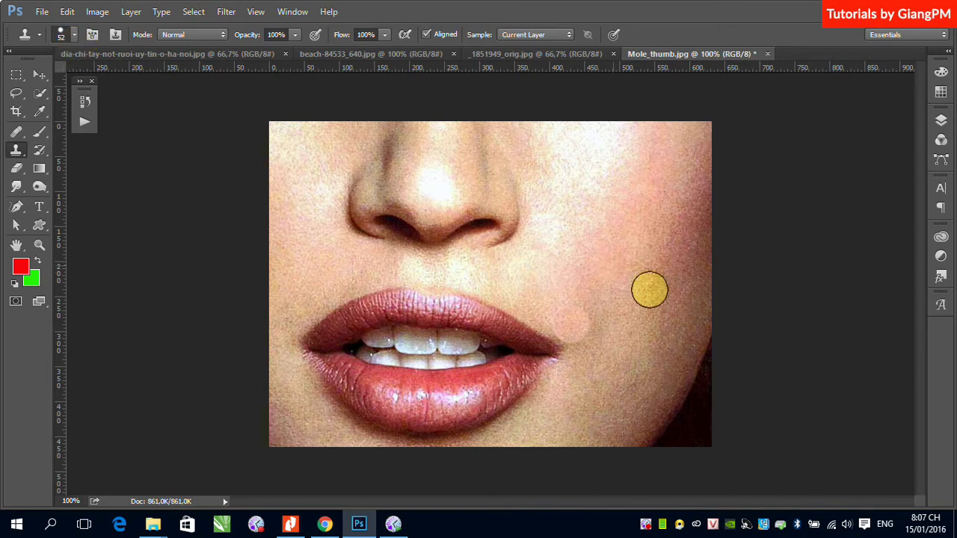
{"action": "left_click", "coordinate": [645, 352]}
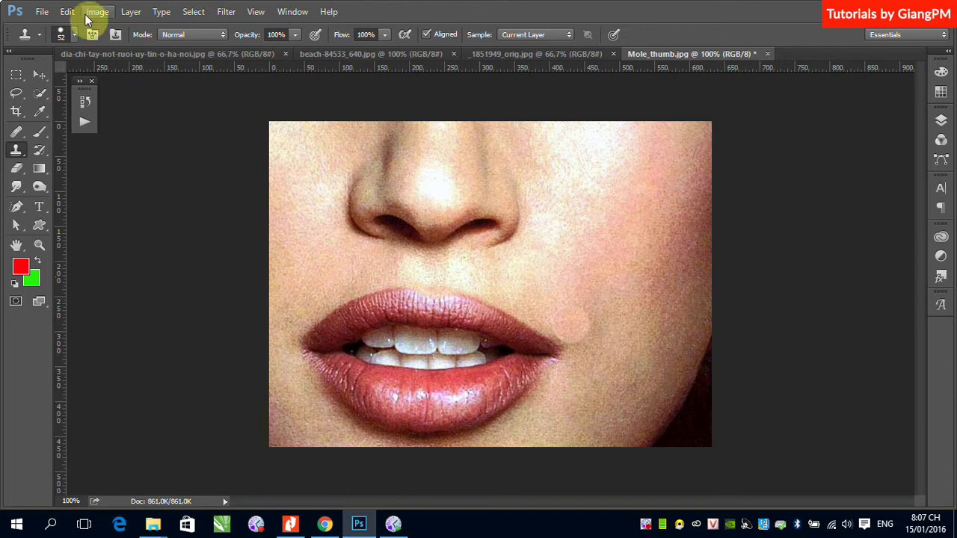
Step: Browse the File > Open file list, then close it without opening anything
{"action": "left_click", "coordinate": [42, 11]}
{"action": "left_click", "coordinate": [67, 42]}
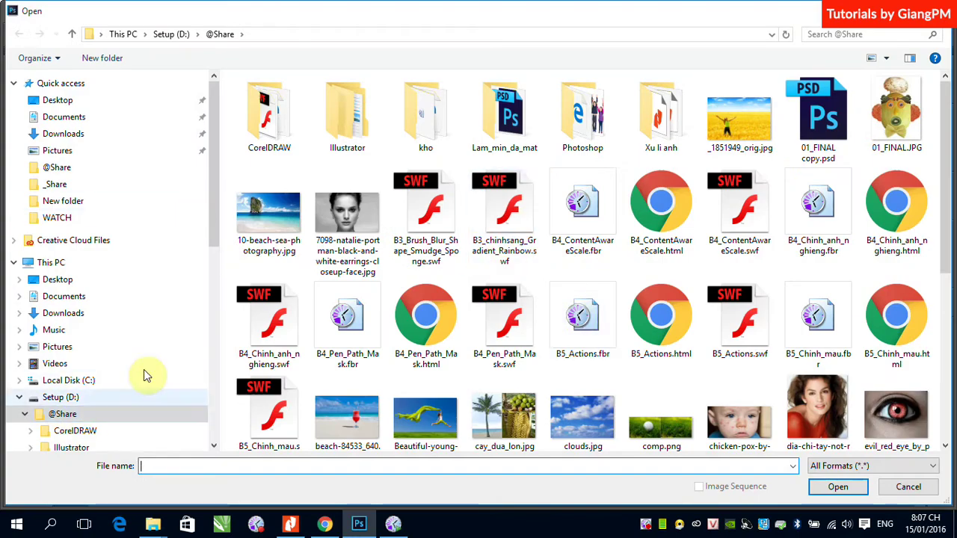
{"action": "scroll", "coordinate": [607, 257], "scroll_direction": "down", "scroll_amount": 5}
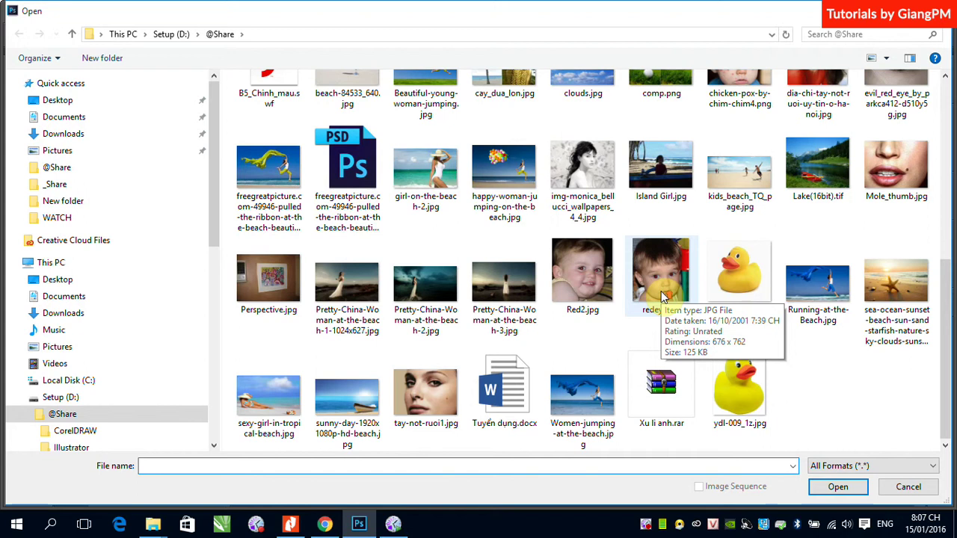
{"action": "scroll", "coordinate": [661, 298], "scroll_direction": "up", "scroll_amount": 2}
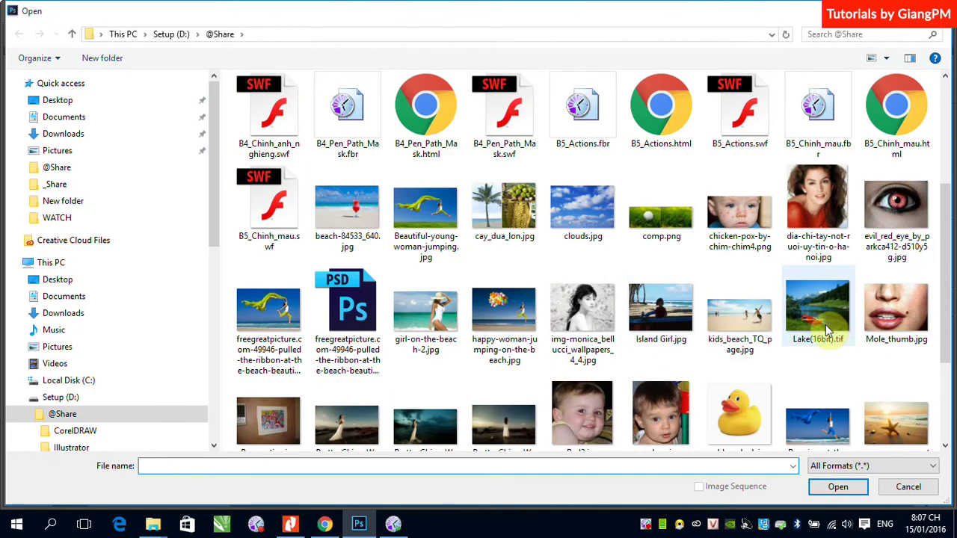
{"action": "scroll", "coordinate": [825, 324], "scroll_direction": "down", "scroll_amount": 2}
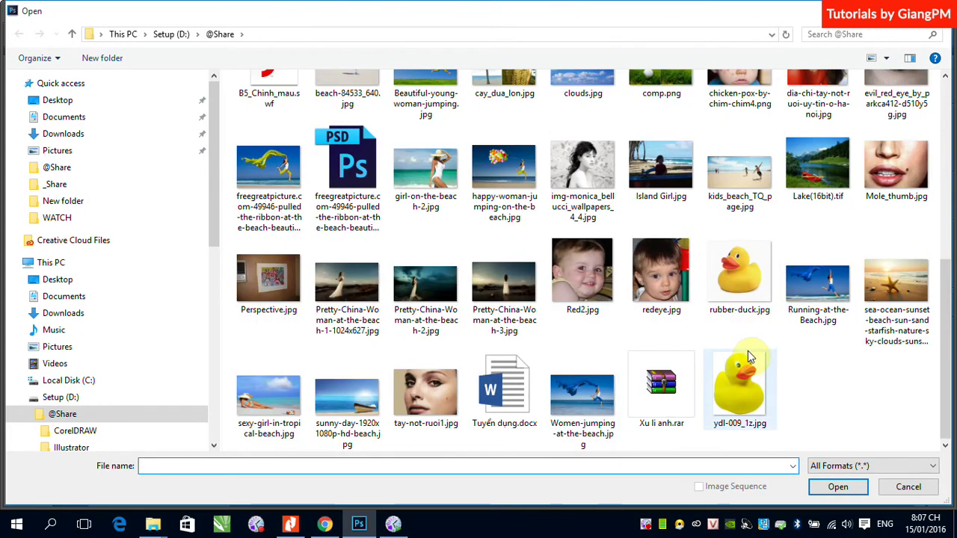
{"action": "scroll", "coordinate": [739, 353], "scroll_direction": "up", "scroll_amount": 5}
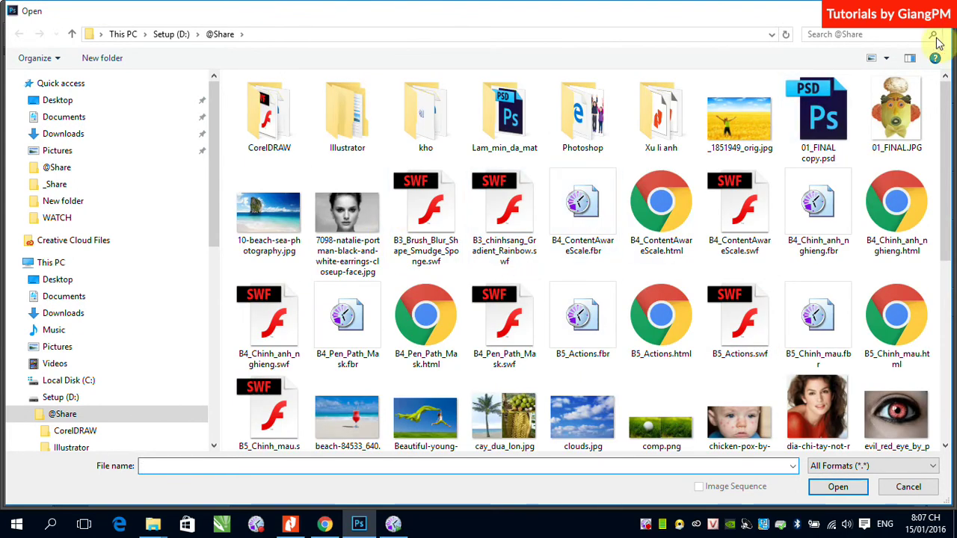
{"action": "left_click", "coordinate": [943, 11]}
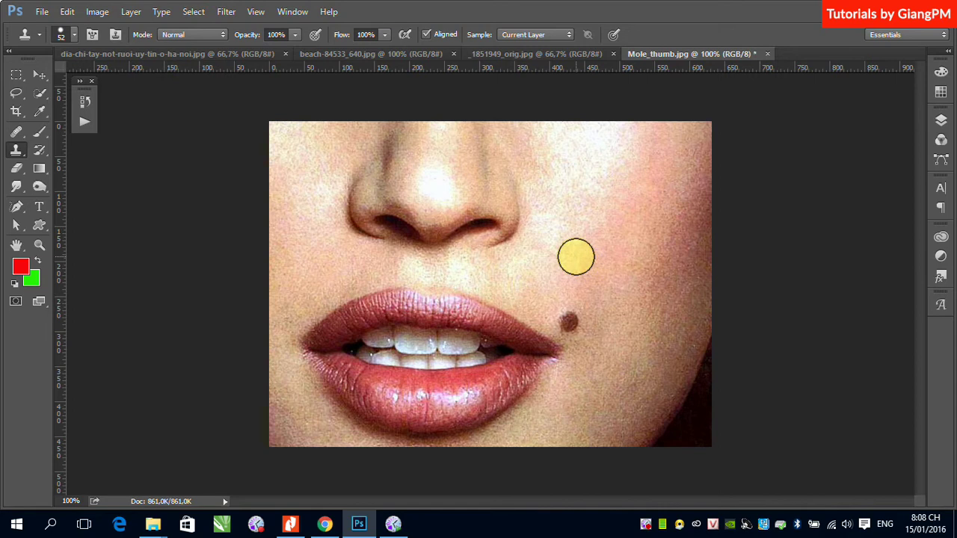
Step: Open the healing tools flyout after checking the stamp tools group
{"action": "left_click", "coordinate": [17, 132]}
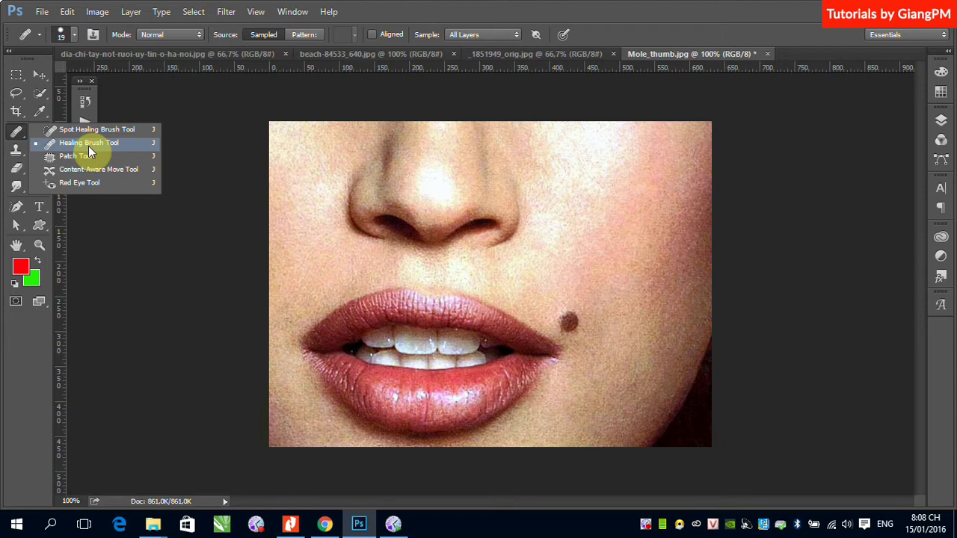
{"action": "left_click", "coordinate": [16, 157]}
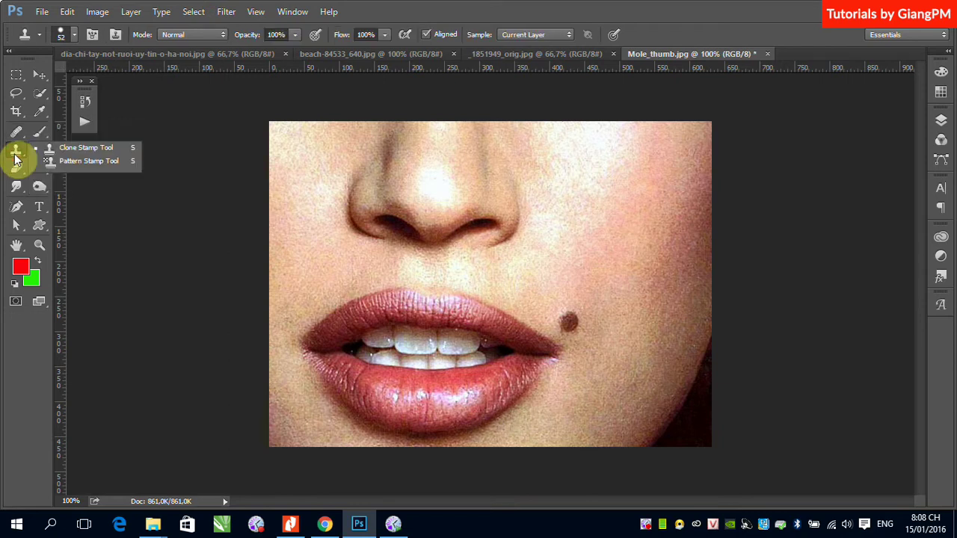
{"action": "left_click", "coordinate": [17, 133]}
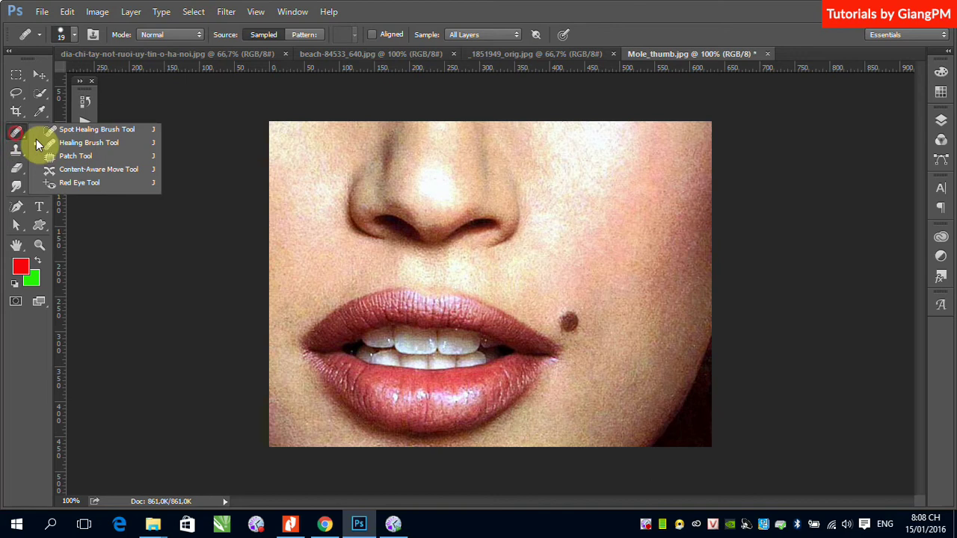
Step: Select the Healing Brush Tool and enlarge its brush from 19 to 44 px
{"action": "left_click", "coordinate": [75, 147]}
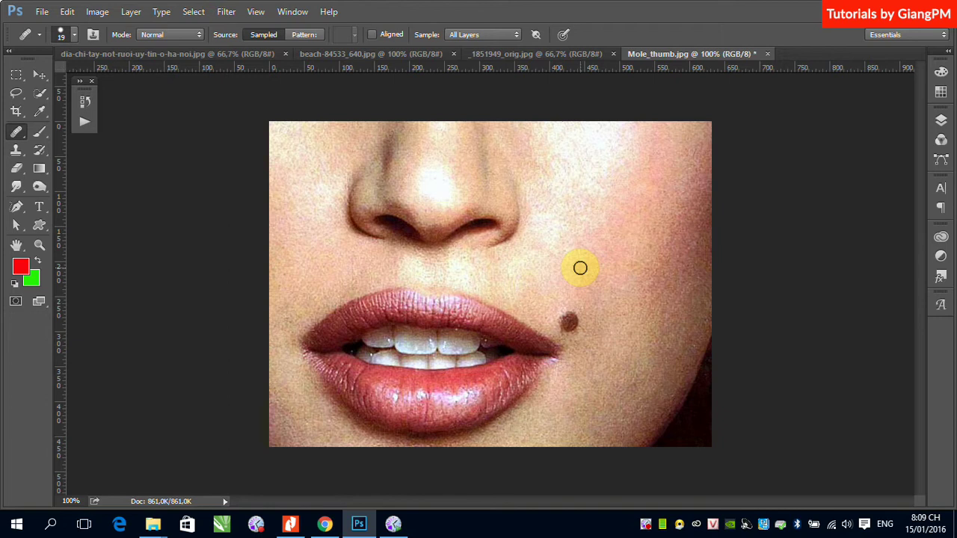
{"action": "left_click", "coordinate": [73, 35]}
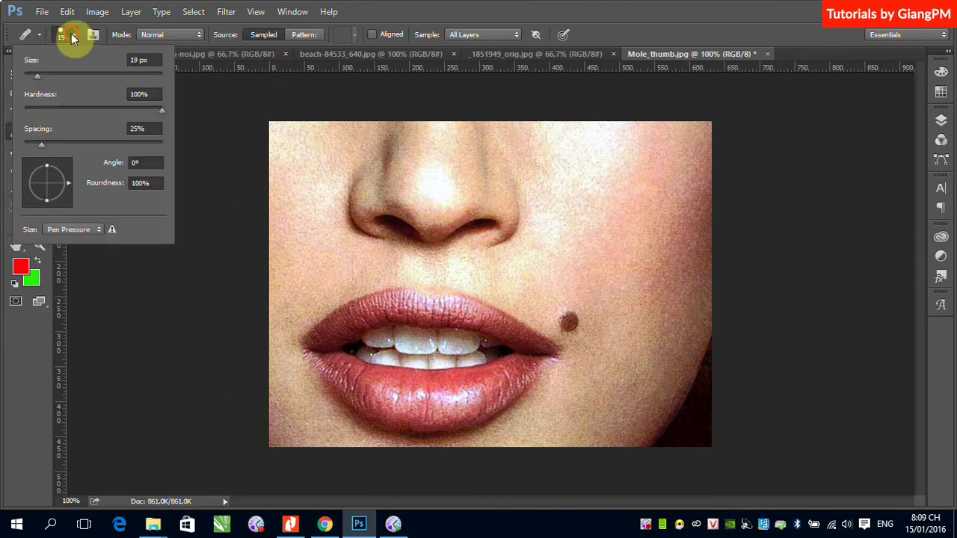
{"action": "left_click_drag", "start_coordinate": [38, 77], "coordinate": [54, 78]}
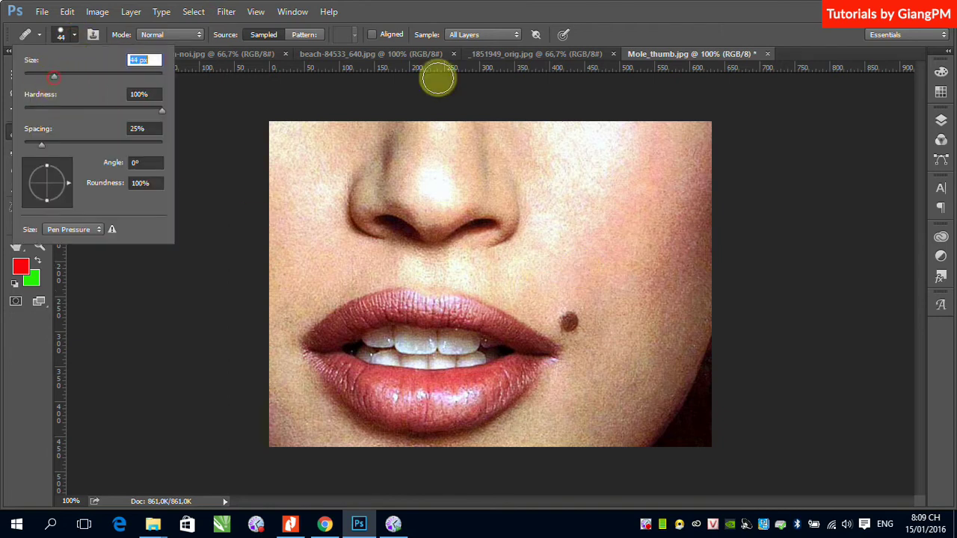
{"action": "left_click", "coordinate": [481, 6]}
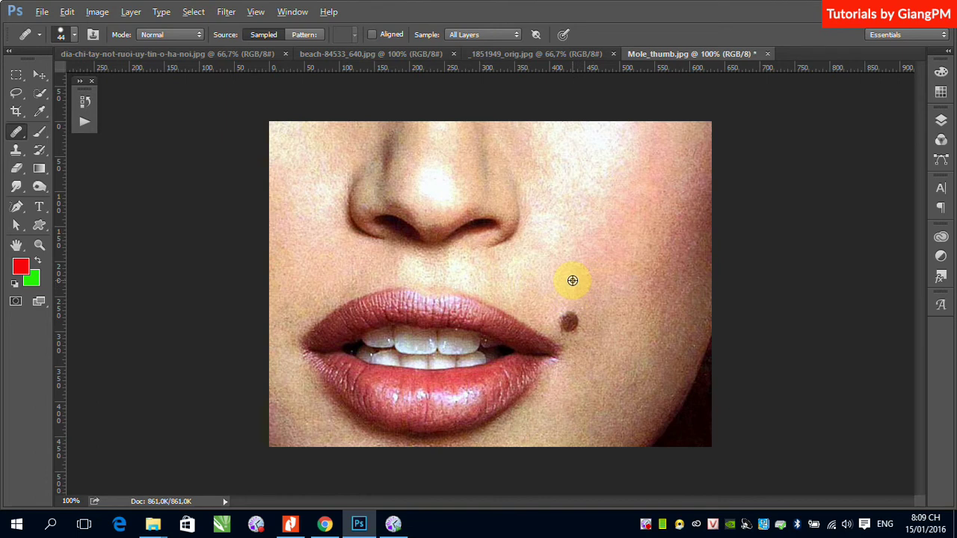
Step: Heal the mole beside the lips with repeated clicks over it
{"action": "left_click", "coordinate": [568, 322]}
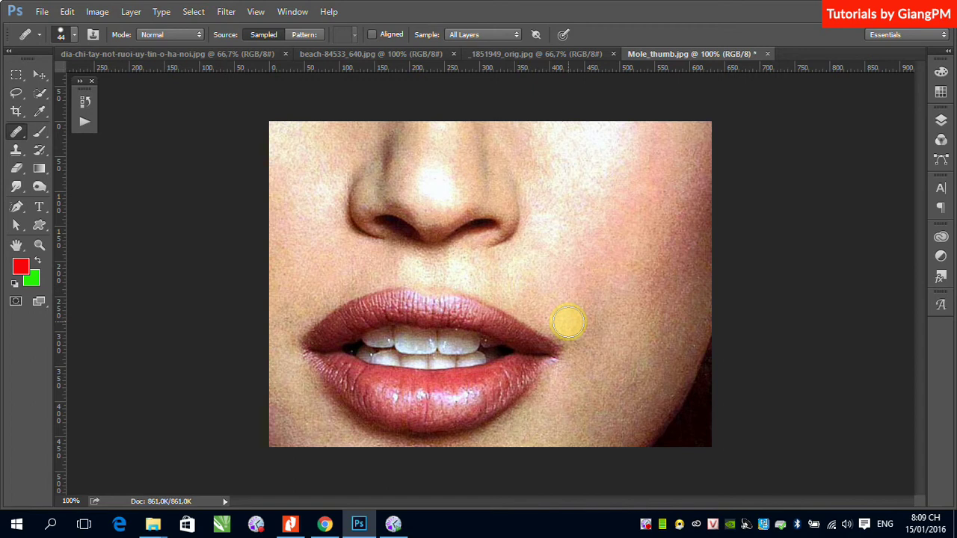
{"action": "left_click", "coordinate": [568, 323]}
{"action": "left_click", "coordinate": [572, 328]}
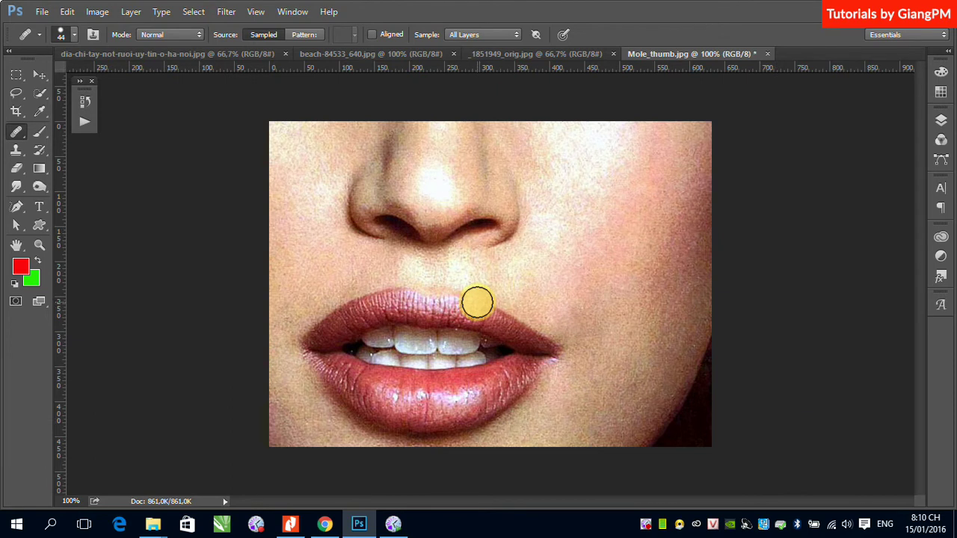
Step: Create a new blank 1366×768 document
{"action": "left_click", "coordinate": [41, 12]}
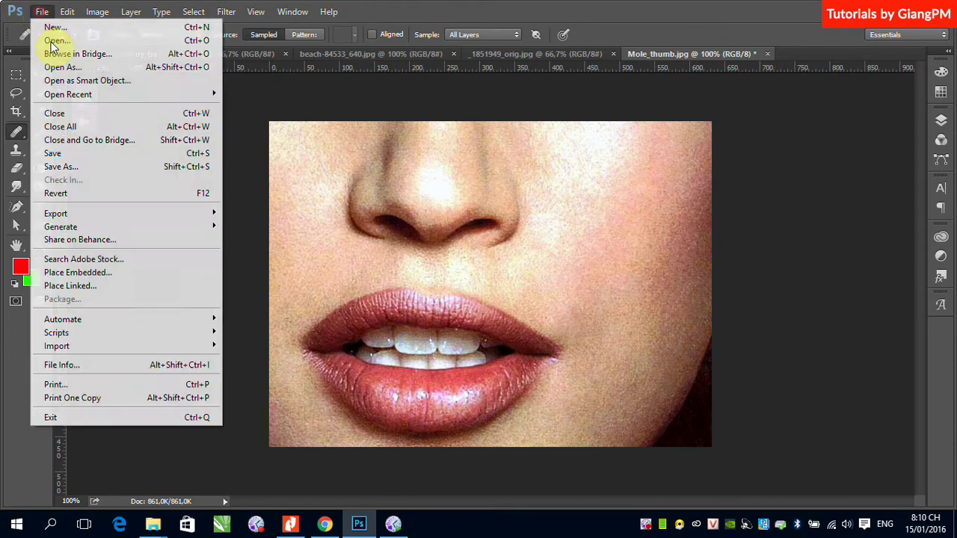
{"action": "left_click", "coordinate": [69, 30]}
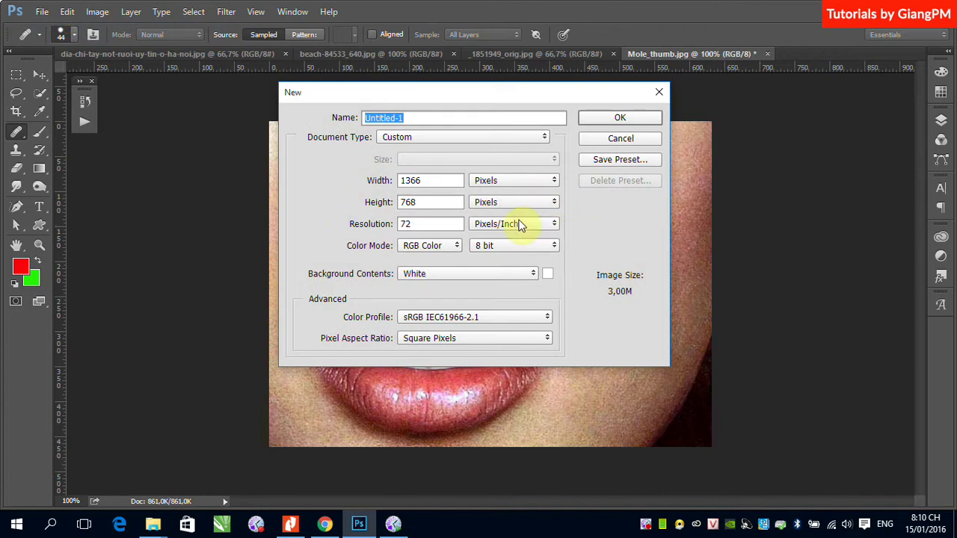
{"action": "left_click", "coordinate": [620, 139]}
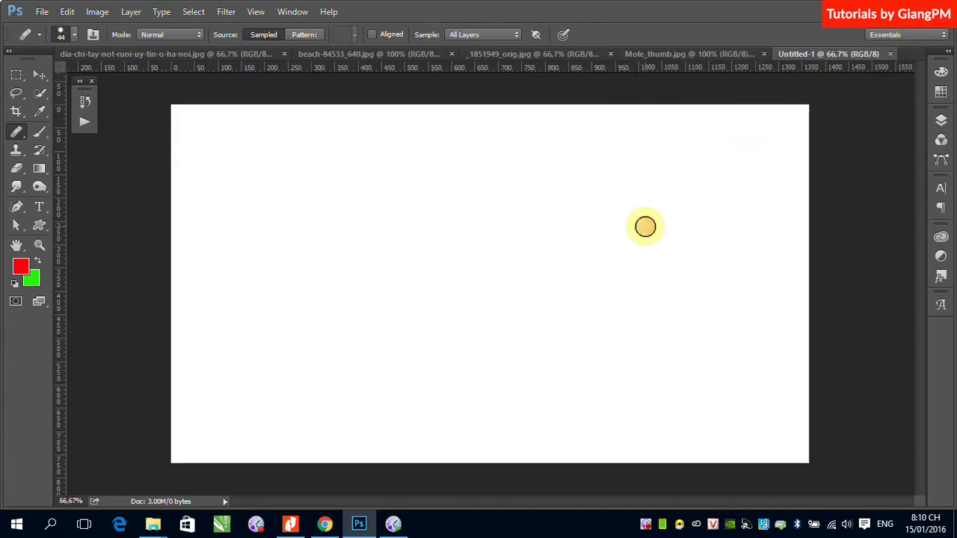
Step: Float beach-84533_640.jpg in its own window beside the Untitled-1 canvas
{"action": "left_click", "coordinate": [689, 53]}
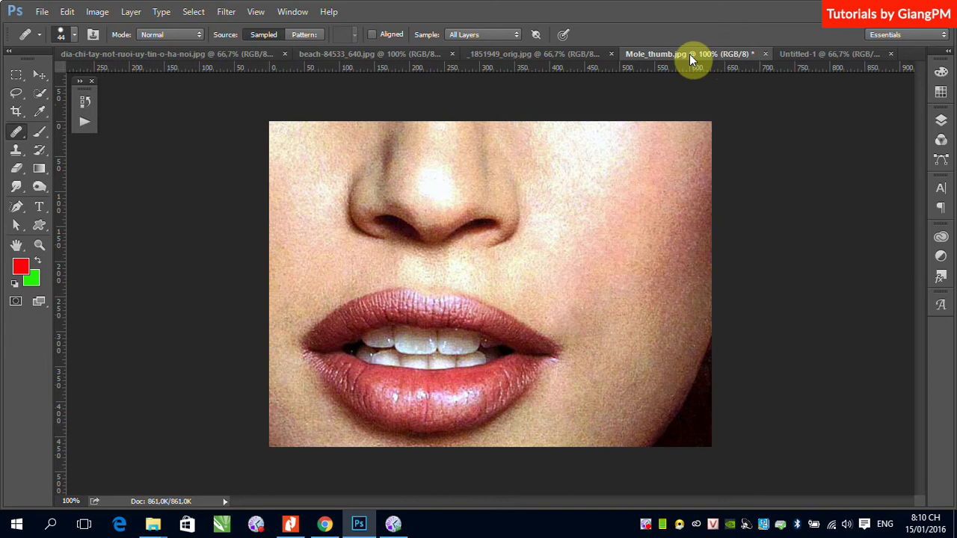
{"action": "left_click", "coordinate": [525, 54]}
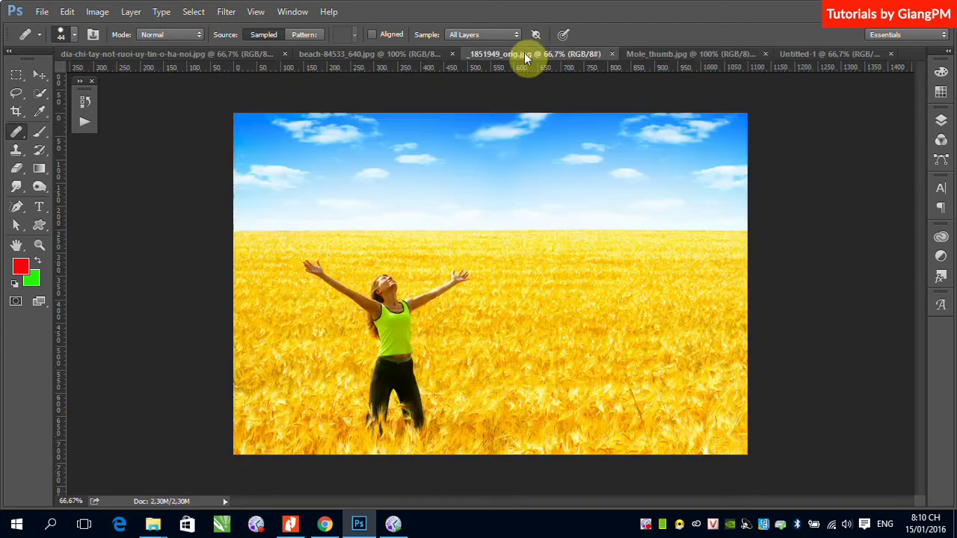
{"action": "left_click", "coordinate": [370, 56]}
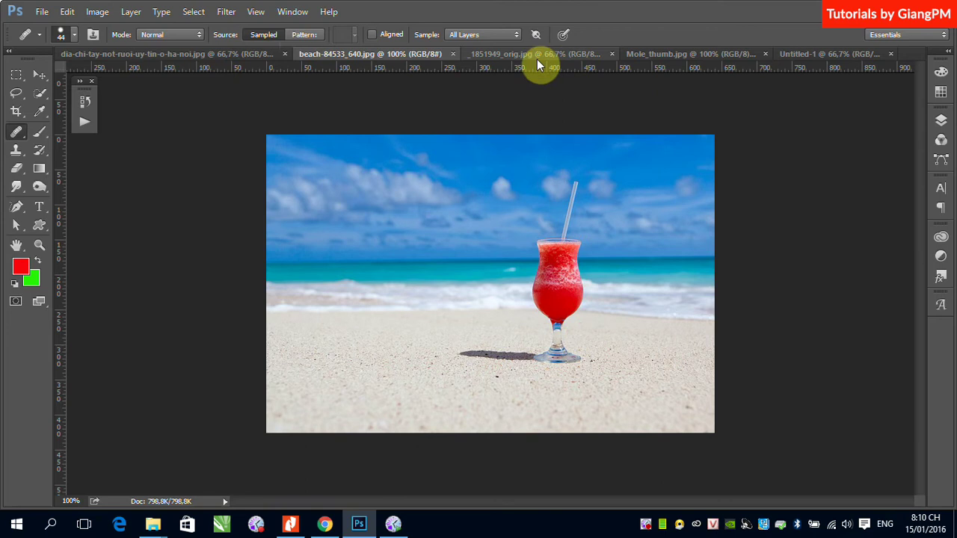
{"action": "left_click_drag", "start_coordinate": [371, 56], "coordinate": [339, 91]}
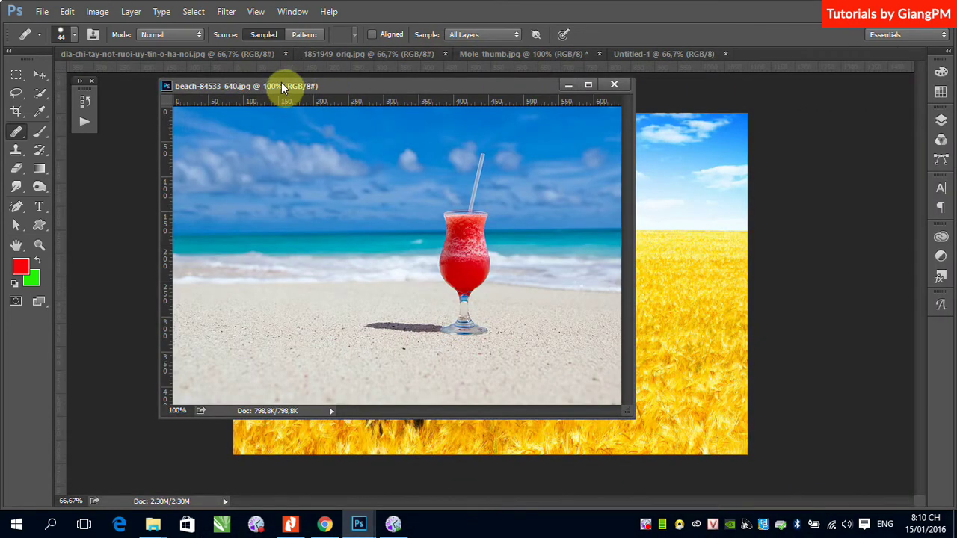
{"action": "mouse_move", "coordinate": [282, 86]}
{"action": "left_mouse_down"}
{"action": "mouse_move", "coordinate": [303, 119]}
{"action": "mouse_move", "coordinate": [286, 118]}
{"action": "left_mouse_up"}
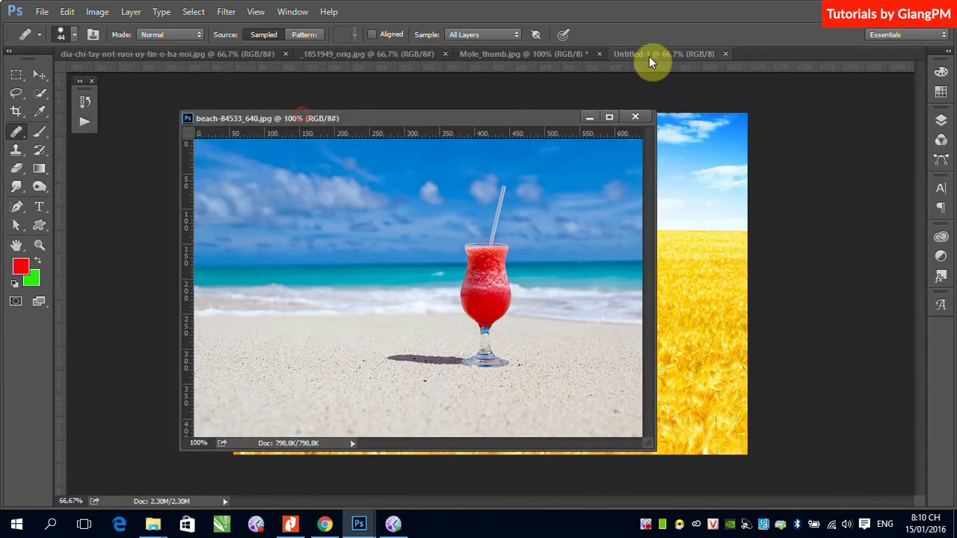
{"action": "left_click", "coordinate": [649, 54]}
{"action": "mouse_move", "coordinate": [509, 122]}
{"action": "left_mouse_down"}
{"action": "mouse_move", "coordinate": [245, 128]}
{"action": "mouse_move", "coordinate": [256, 178]}
{"action": "left_mouse_up"}
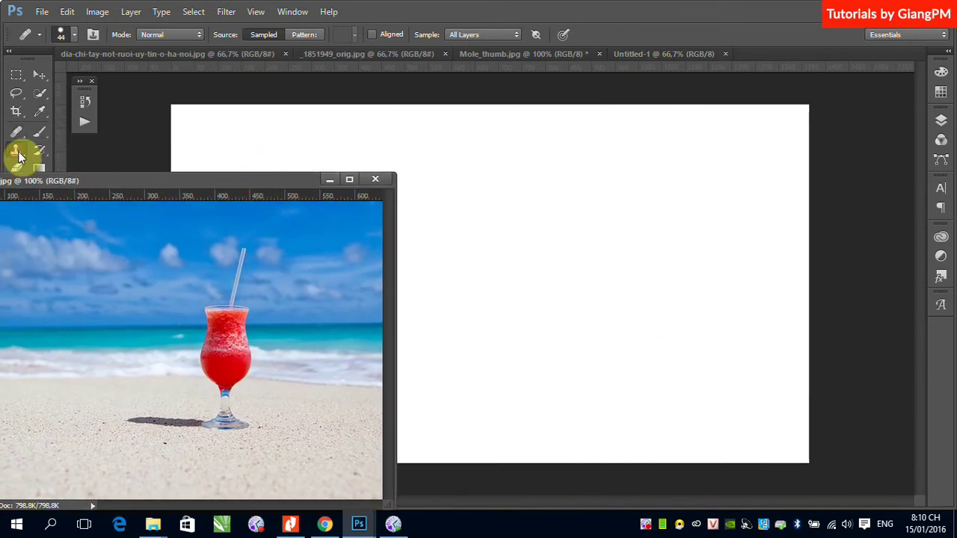
Step: Set the Clone Stamp to sample Current Layer with an 89 px brush and begin cloning
{"action": "left_click_drag", "start_coordinate": [19, 155], "coordinate": [67, 153]}
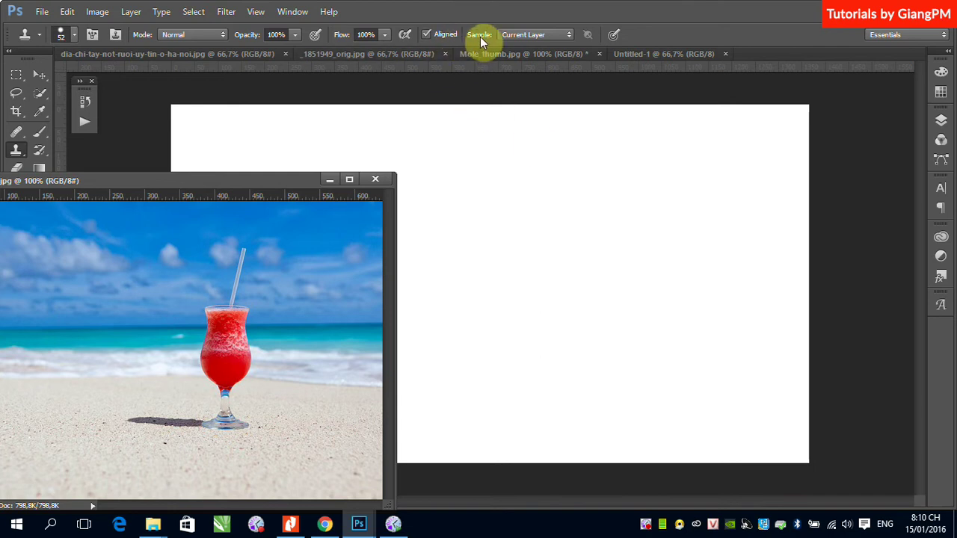
{"action": "left_click", "coordinate": [568, 35]}
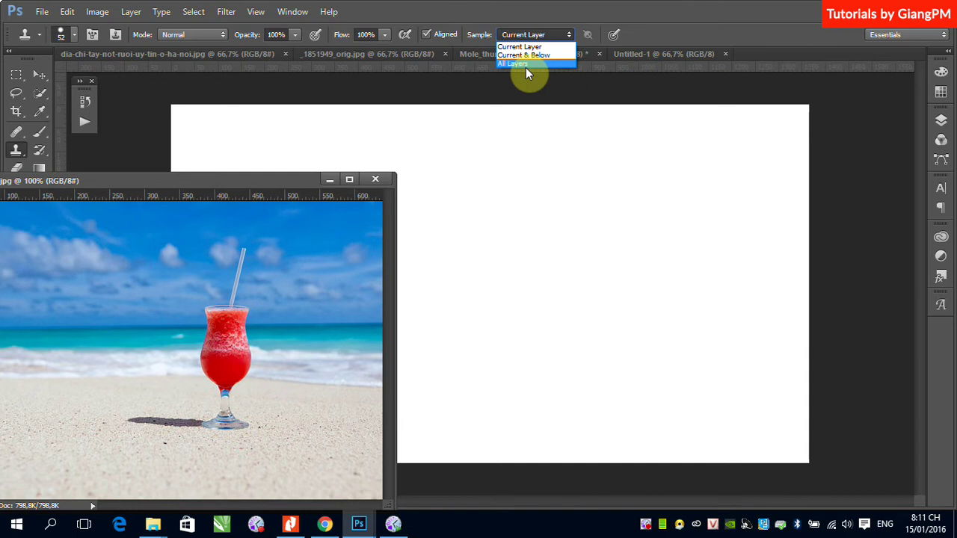
{"action": "left_click", "coordinate": [16, 150]}
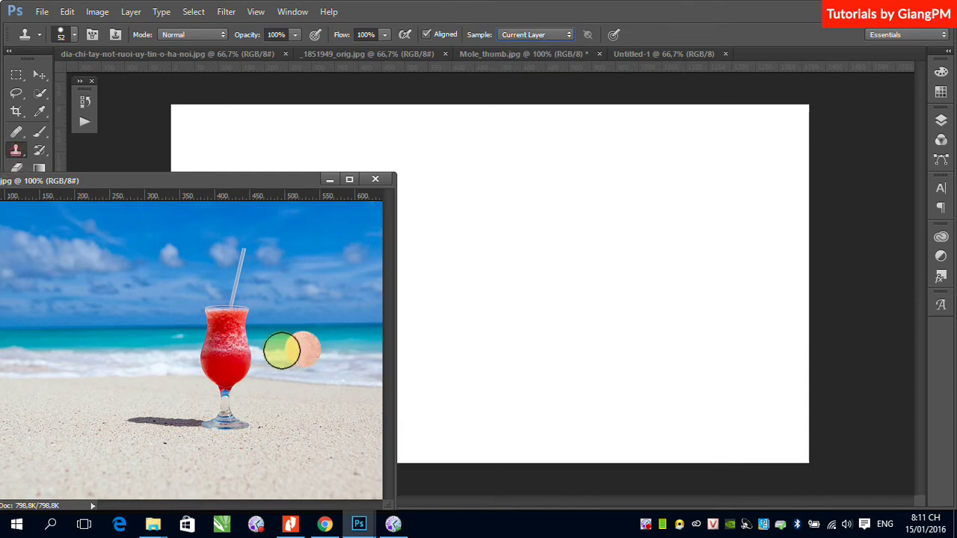
{"action": "left_click", "coordinate": [74, 35]}
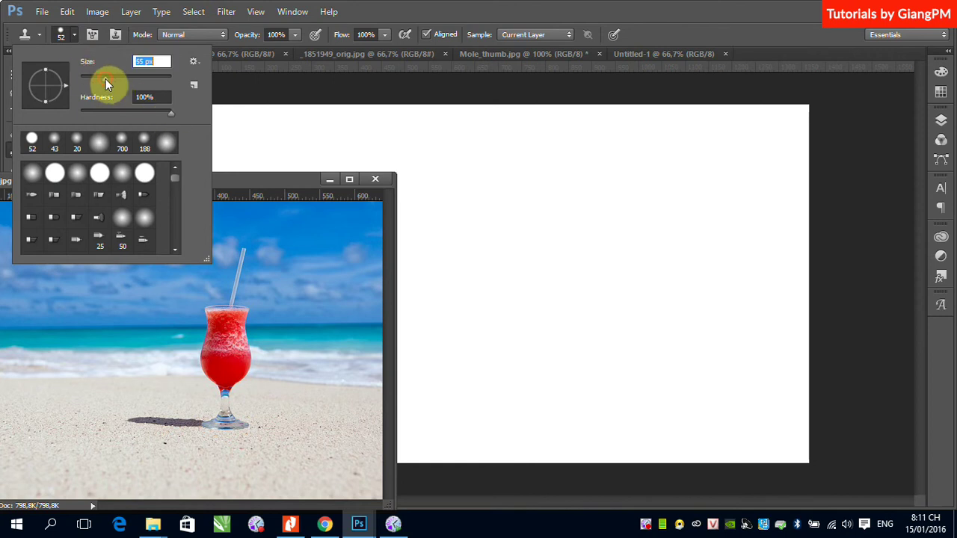
{"action": "left_click_drag", "start_coordinate": [105, 79], "coordinate": [120, 79]}
{"action": "left_click", "coordinate": [429, 17]}
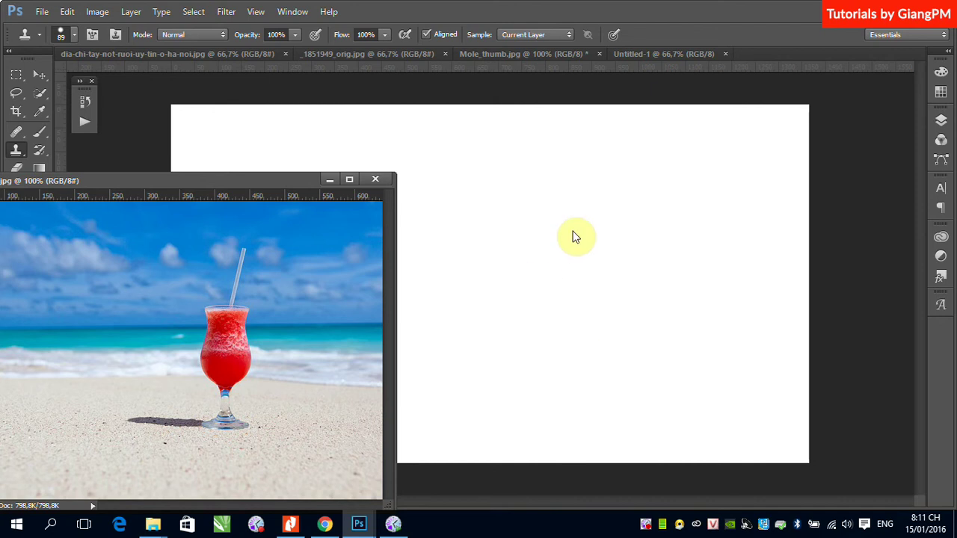
{"action": "left_click_drag", "start_coordinate": [564, 307], "coordinate": [554, 284]}
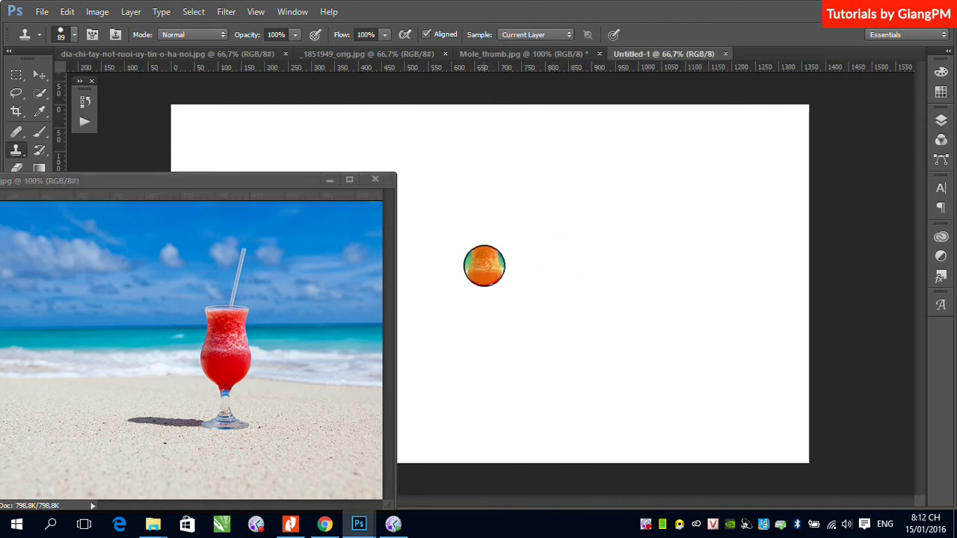
Step: Paint more of the red drink, sky, sea and sand onto Untitled-1 as an oval patch
{"action": "mouse_move", "coordinate": [484, 266]}
{"action": "left_mouse_down"}
{"action": "mouse_move", "coordinate": [478, 247]}
{"action": "mouse_move", "coordinate": [467, 294]}
{"action": "mouse_move", "coordinate": [512, 309]}
{"action": "mouse_move", "coordinate": [528, 256]}
{"action": "mouse_move", "coordinate": [488, 229]}
{"action": "mouse_move", "coordinate": [455, 241]}
{"action": "mouse_move", "coordinate": [446, 276]}
{"action": "mouse_move", "coordinate": [464, 324]}
{"action": "mouse_move", "coordinate": [509, 337]}
{"action": "mouse_move", "coordinate": [534, 292]}
{"action": "mouse_move", "coordinate": [536, 254]}
{"action": "mouse_move", "coordinate": [506, 224]}
{"action": "mouse_move", "coordinate": [450, 231]}
{"action": "mouse_move", "coordinate": [441, 300]}
{"action": "mouse_move", "coordinate": [467, 342]}
{"action": "mouse_move", "coordinate": [521, 337]}
{"action": "mouse_move", "coordinate": [545, 296]}
{"action": "mouse_move", "coordinate": [547, 245]}
{"action": "mouse_move", "coordinate": [503, 214]}
{"action": "mouse_move", "coordinate": [470, 216]}
{"action": "mouse_move", "coordinate": [446, 241]}
{"action": "mouse_move", "coordinate": [485, 384]}
{"action": "mouse_move", "coordinate": [508, 372]}
{"action": "left_mouse_up"}
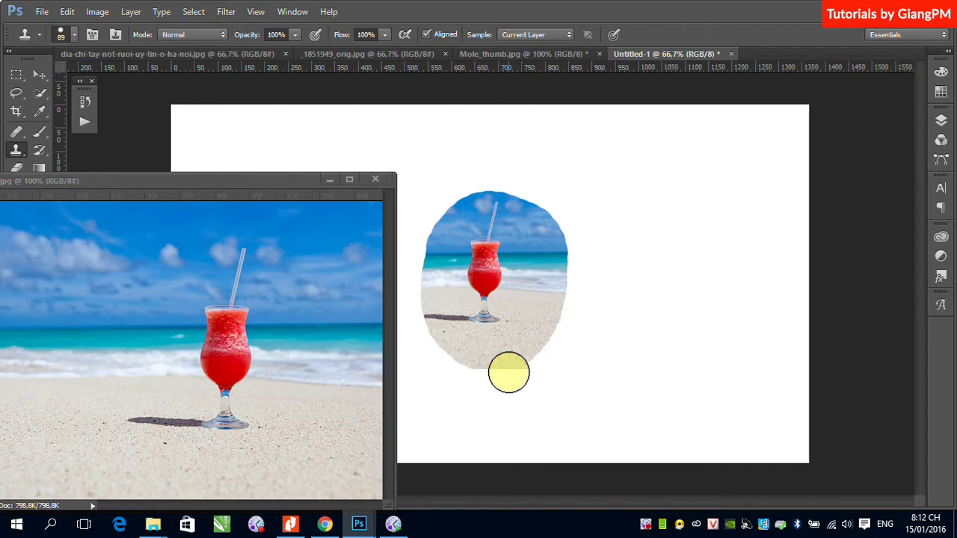
Step: Select the Healing Brush and set its size to 75 px
{"action": "left_click", "coordinate": [16, 137]}
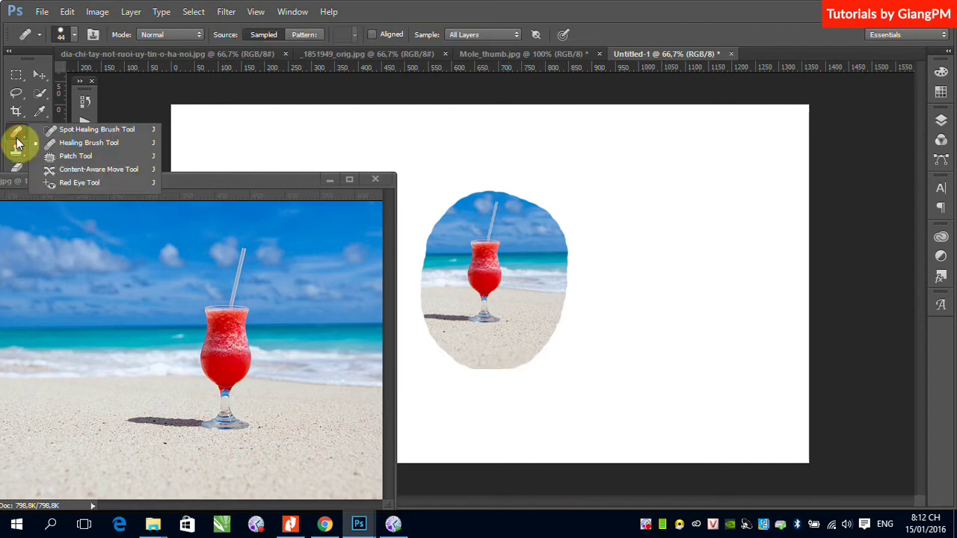
{"action": "left_click", "coordinate": [82, 142]}
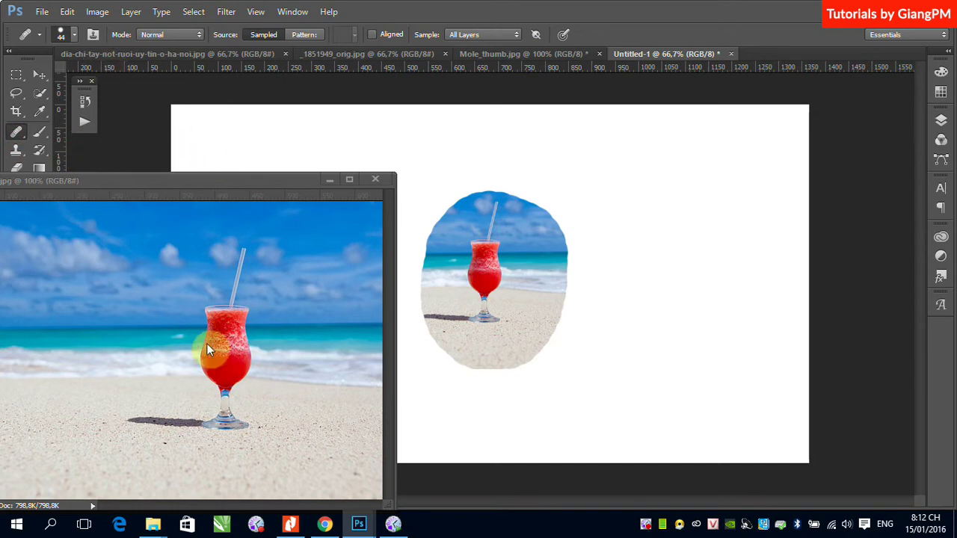
{"action": "left_click", "coordinate": [77, 36]}
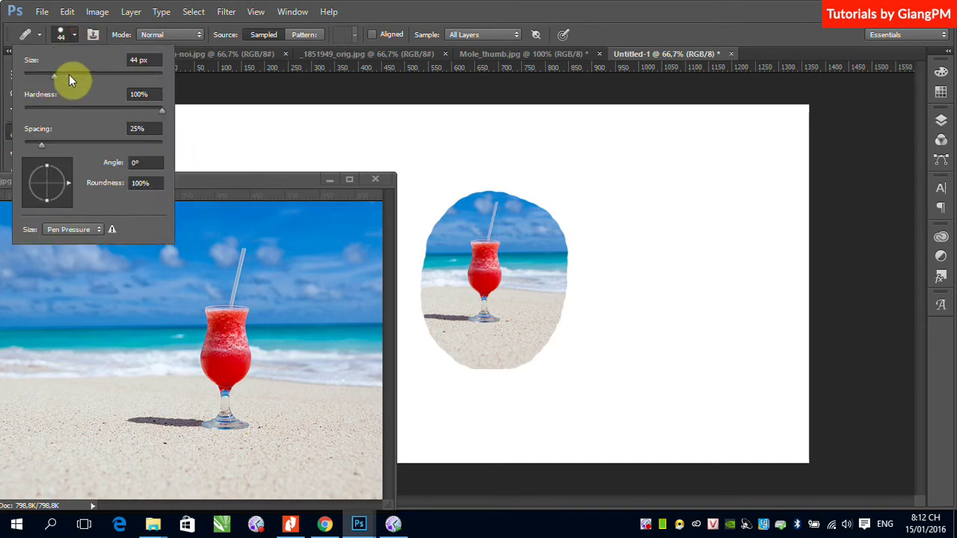
{"action": "left_click_drag", "start_coordinate": [54, 75], "coordinate": [73, 77]}
{"action": "left_click", "coordinate": [378, 23]}
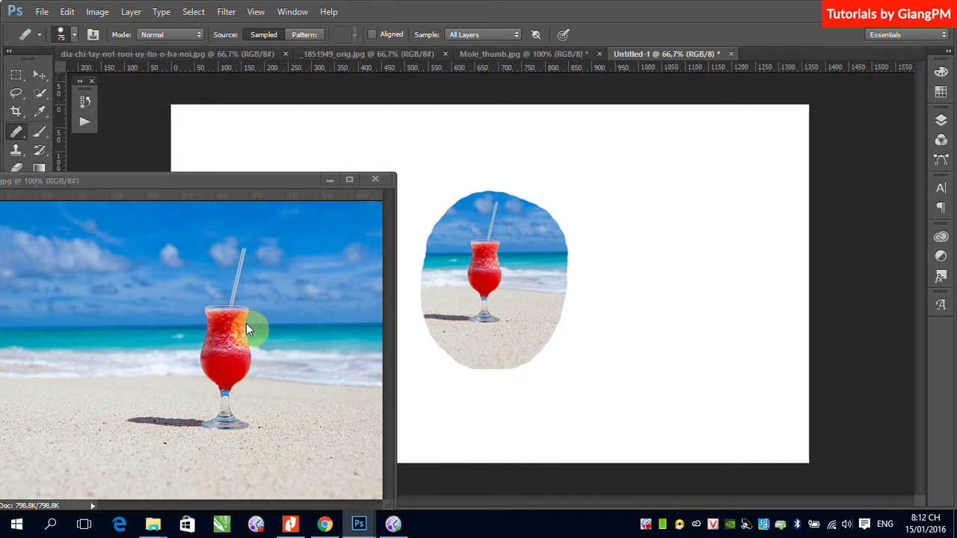
Step: Sample the cocktail glass in the beach photo as the healing source
{"action": "left_click", "coordinate": [235, 234], "text": "alt"}
{"action": "left_click", "coordinate": [236, 186]}
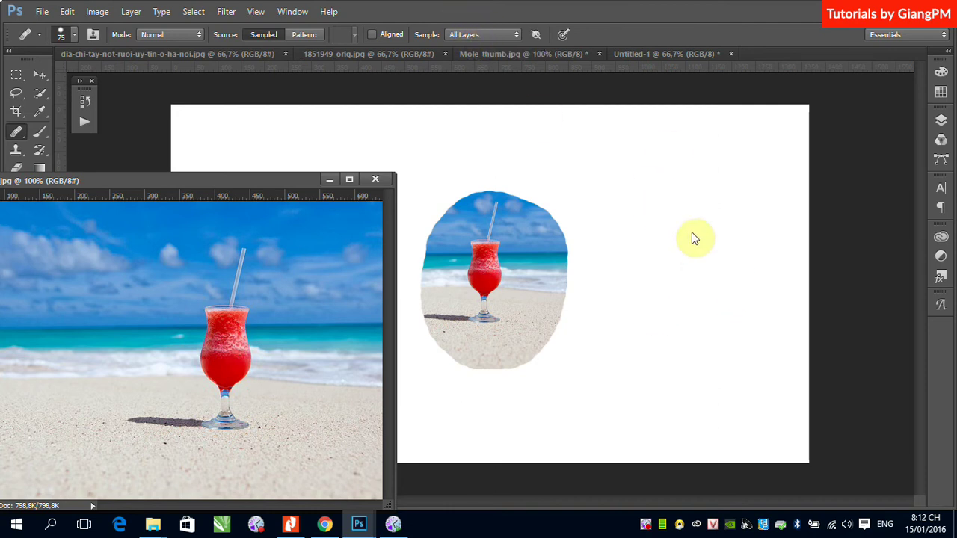
{"action": "left_click", "coordinate": [212, 353], "text": "alt"}
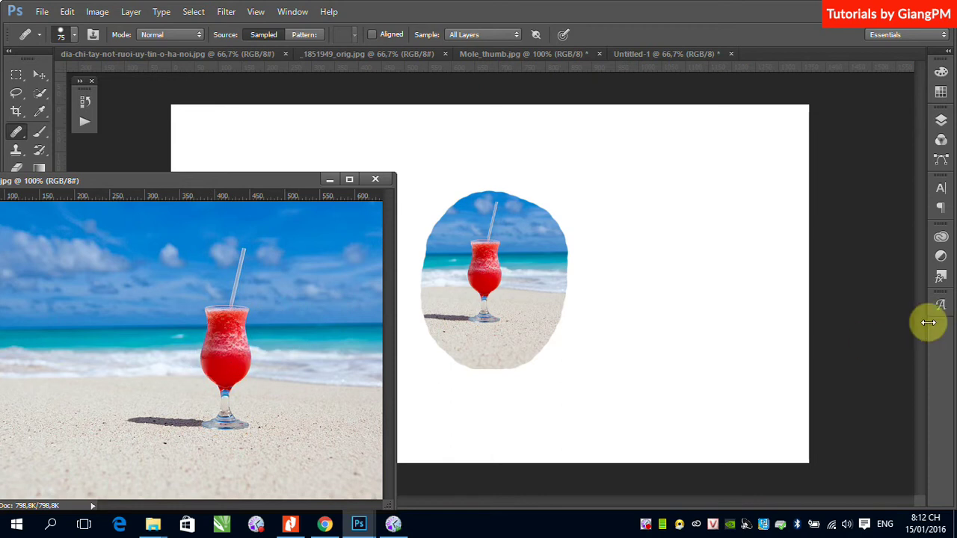
{"action": "left_click", "coordinate": [707, 260]}
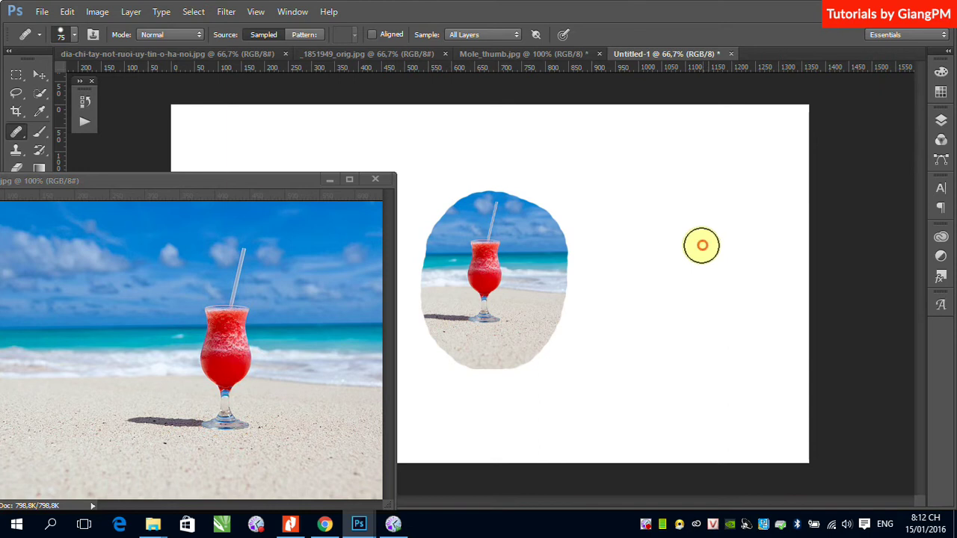
Step: Heal a pale copy of the cocktail glass onto the right side of Untitled-1
{"action": "mouse_move", "coordinate": [700, 260]}
{"action": "left_mouse_down"}
{"action": "mouse_move", "coordinate": [707, 247]}
{"action": "mouse_move", "coordinate": [690, 229]}
{"action": "mouse_move", "coordinate": [674, 267]}
{"action": "mouse_move", "coordinate": [720, 271]}
{"action": "mouse_move", "coordinate": [711, 225]}
{"action": "mouse_move", "coordinate": [668, 267]}
{"action": "mouse_move", "coordinate": [732, 277]}
{"action": "mouse_move", "coordinate": [698, 217]}
{"action": "mouse_move", "coordinate": [677, 302]}
{"action": "mouse_move", "coordinate": [737, 289]}
{"action": "mouse_move", "coordinate": [685, 216]}
{"action": "mouse_move", "coordinate": [665, 313]}
{"action": "mouse_move", "coordinate": [746, 308]}
{"action": "mouse_move", "coordinate": [715, 214]}
{"action": "mouse_move", "coordinate": [655, 277]}
{"action": "mouse_move", "coordinate": [694, 340]}
{"action": "mouse_move", "coordinate": [739, 264]}
{"action": "mouse_move", "coordinate": [709, 220]}
{"action": "mouse_move", "coordinate": [655, 292]}
{"action": "mouse_move", "coordinate": [692, 335]}
{"action": "mouse_move", "coordinate": [730, 246]}
{"action": "mouse_move", "coordinate": [680, 211]}
{"action": "mouse_move", "coordinate": [677, 318]}
{"action": "mouse_move", "coordinate": [745, 309]}
{"action": "mouse_move", "coordinate": [715, 234]}
{"action": "mouse_move", "coordinate": [666, 249]}
{"action": "mouse_move", "coordinate": [700, 334]}
{"action": "mouse_move", "coordinate": [717, 213]}
{"action": "mouse_move", "coordinate": [681, 222]}
{"action": "left_mouse_up"}
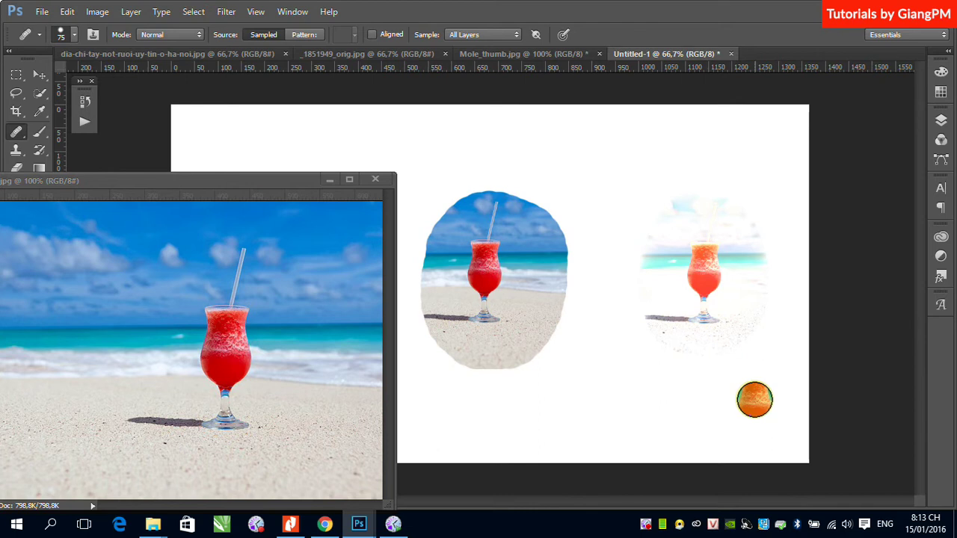
{"action": "left_click", "coordinate": [222, 369], "text": "alt"}
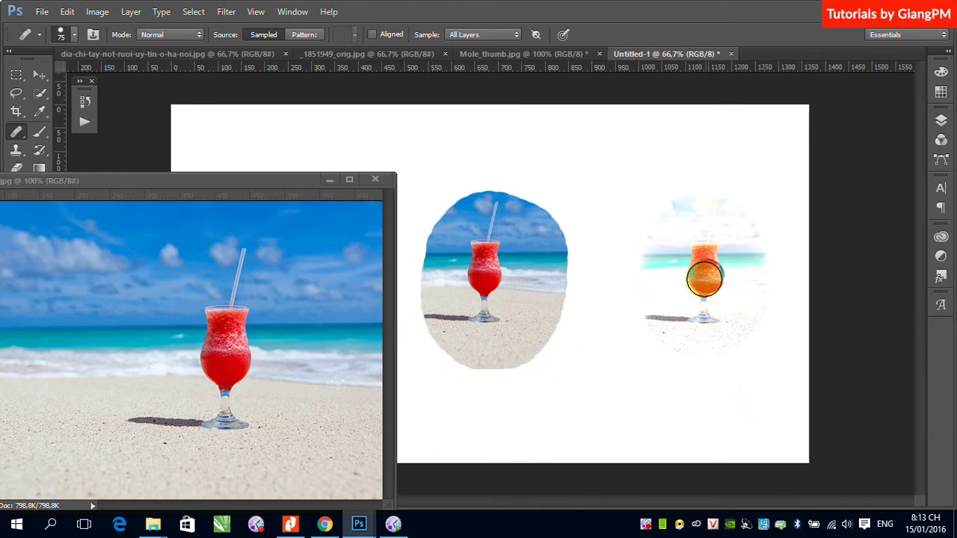
{"action": "left_click", "coordinate": [704, 278]}
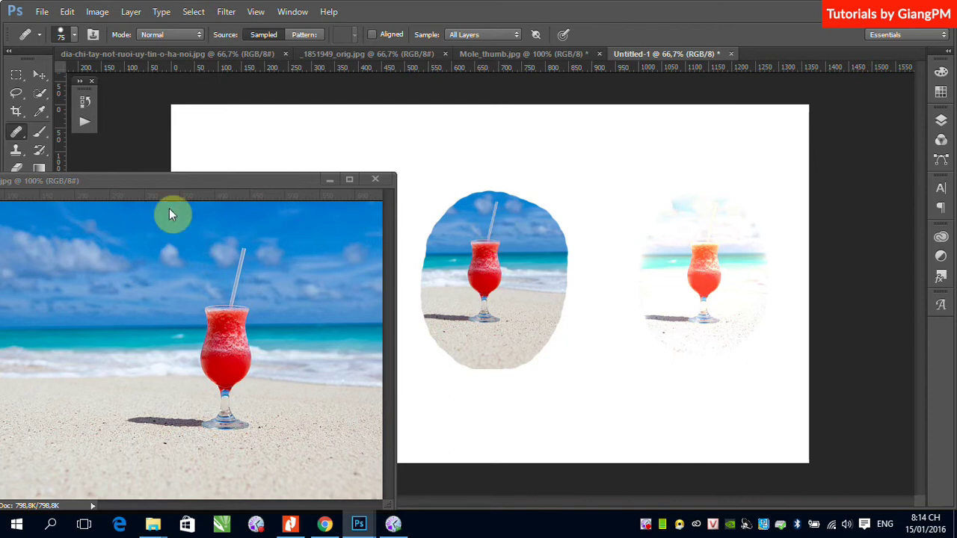
Step: Select the Brush tool, centre the beach window, and set the background colour to green
{"action": "left_click", "coordinate": [40, 132]}
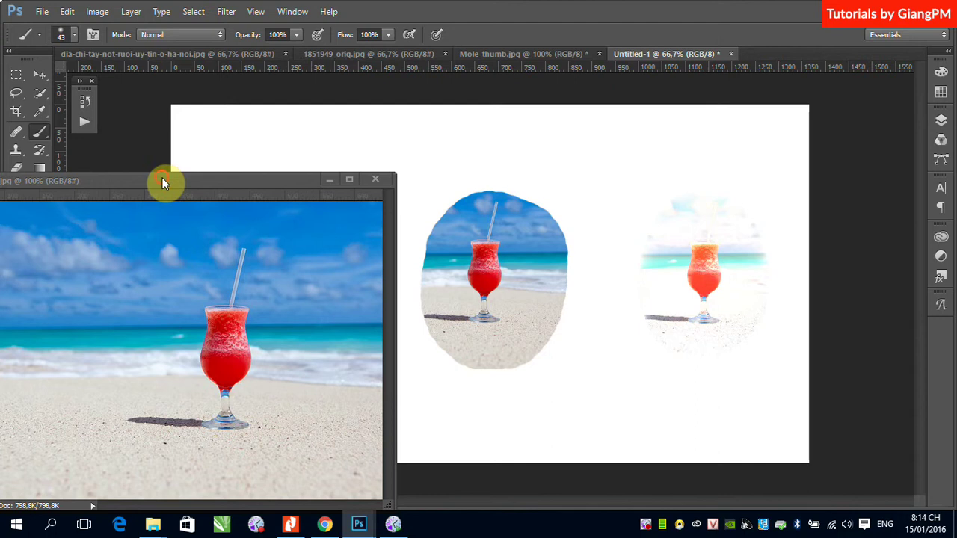
{"action": "left_click_drag", "start_coordinate": [161, 180], "coordinate": [409, 140]}
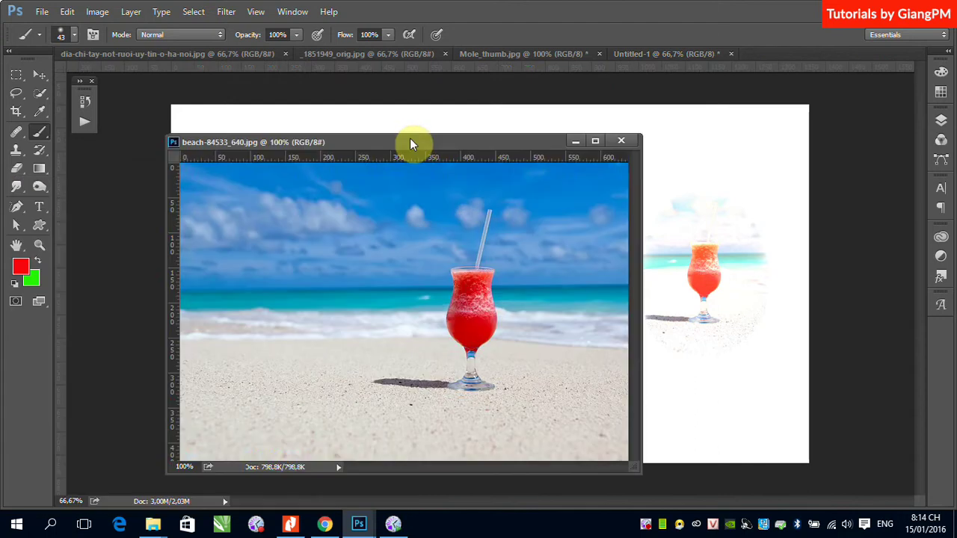
{"action": "left_click", "coordinate": [33, 281]}
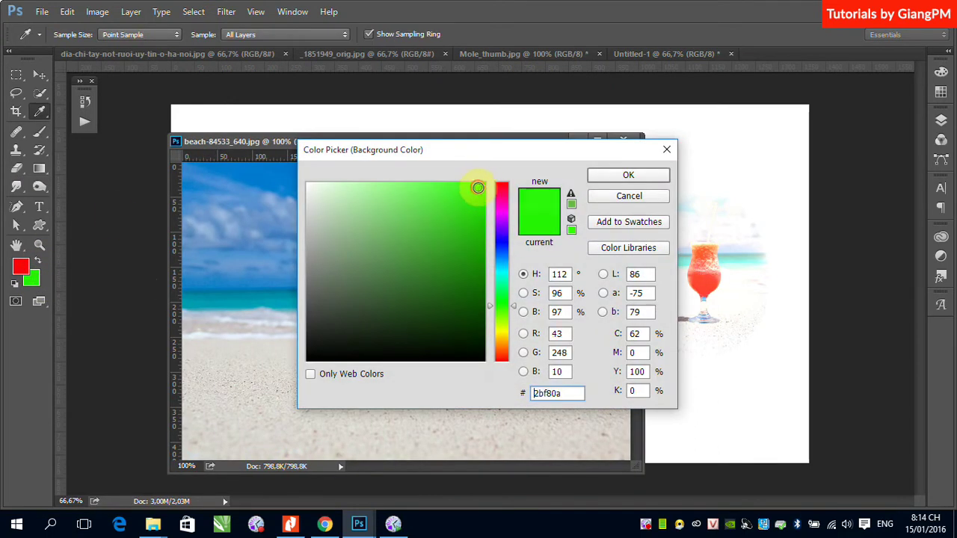
{"action": "left_click", "coordinate": [626, 176]}
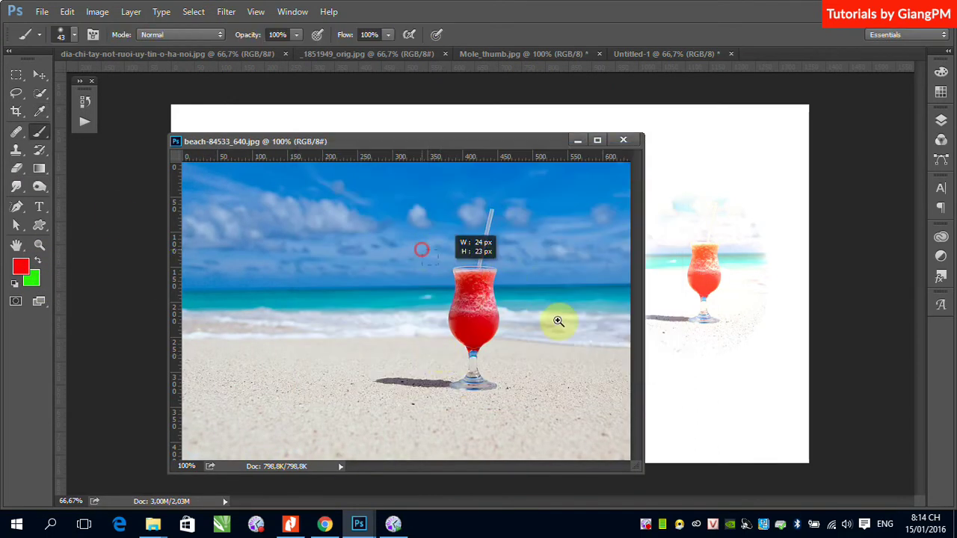
Step: Shrink the brush to 25 px and paint a small red dot on the sea
{"action": "left_click_drag", "start_coordinate": [459, 246], "coordinate": [556, 320]}
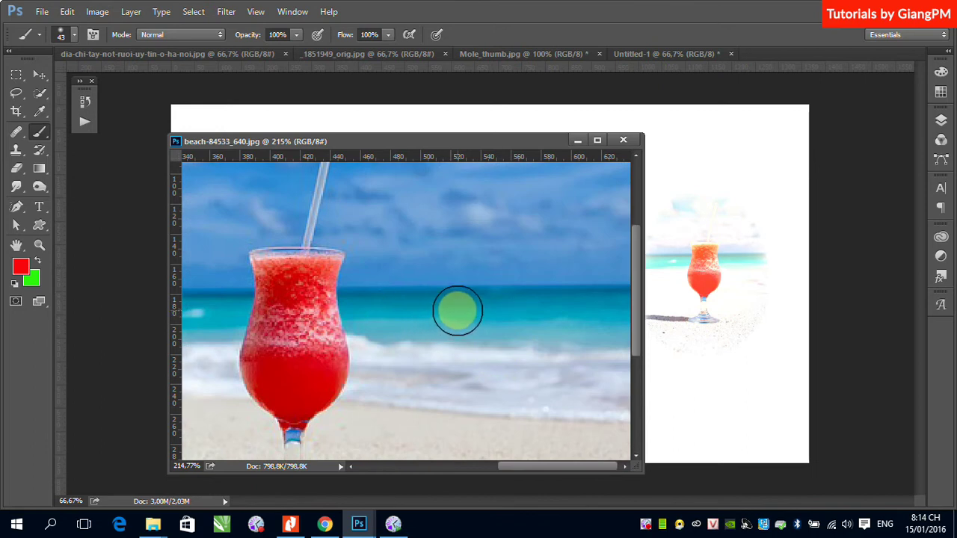
{"action": "key", "text": "bracketleft"}
{"action": "key", "text": "bracketleft"}
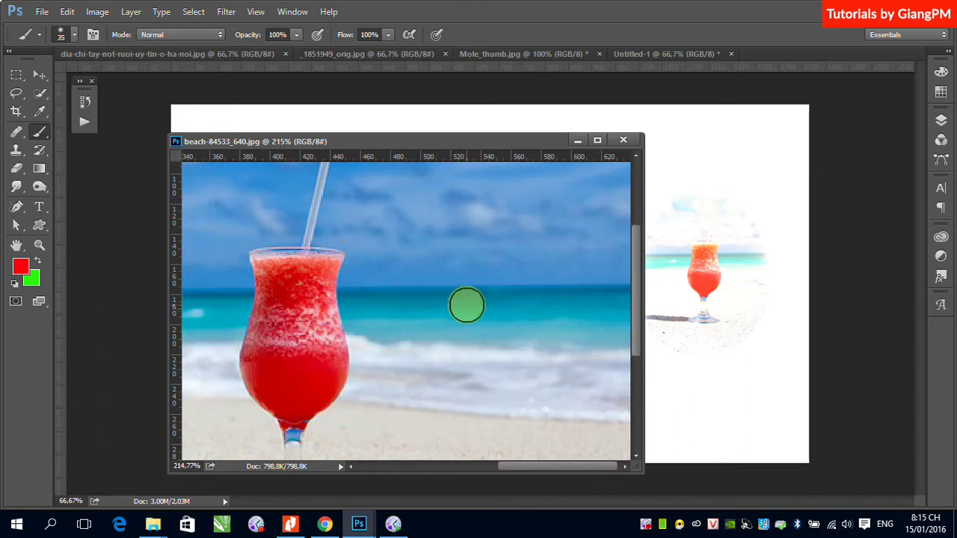
{"action": "key", "text": "bracketleft"}
{"action": "key", "text": "bracketleft"}
{"action": "left_click", "coordinate": [461, 311]}
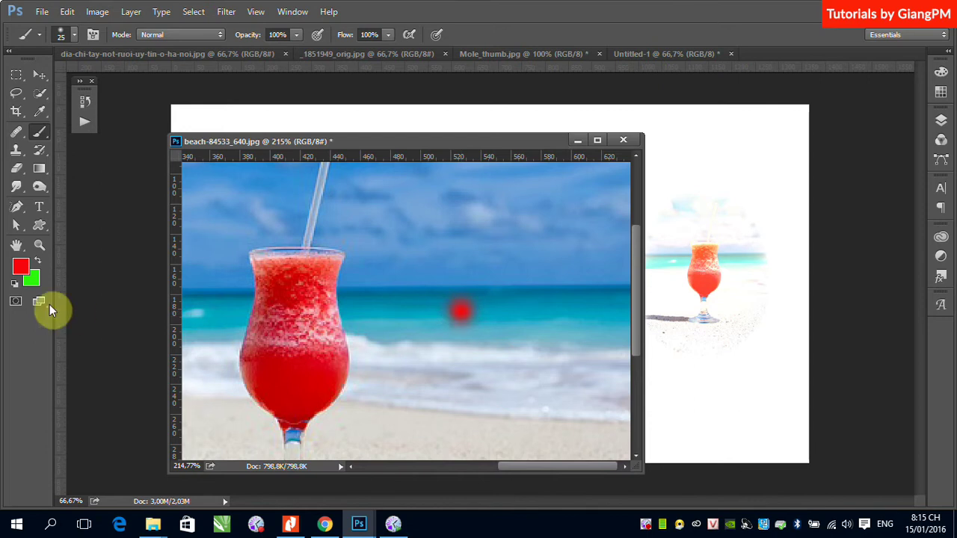
{"action": "left_click", "coordinate": [38, 260]}
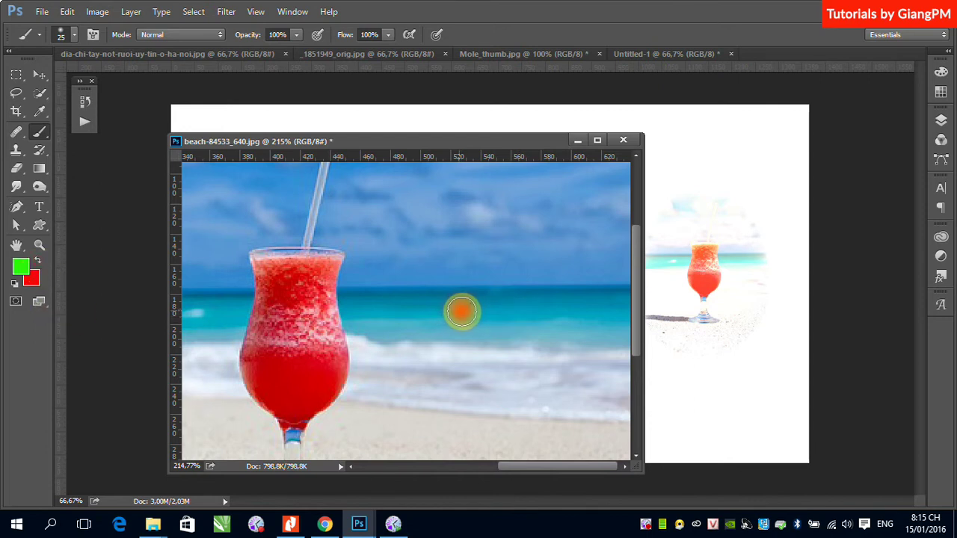
{"action": "left_click", "coordinate": [39, 76]}
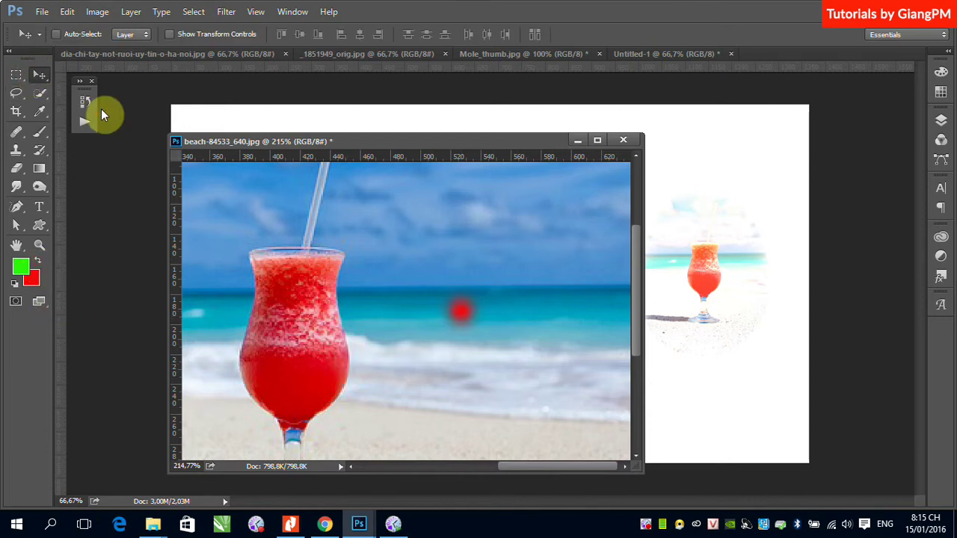
{"action": "left_click", "coordinate": [19, 155]}
{"action": "left_click_drag", "start_coordinate": [523, 335], "coordinate": [547, 337]}
{"action": "key", "text": "ctrl+alt+z"}
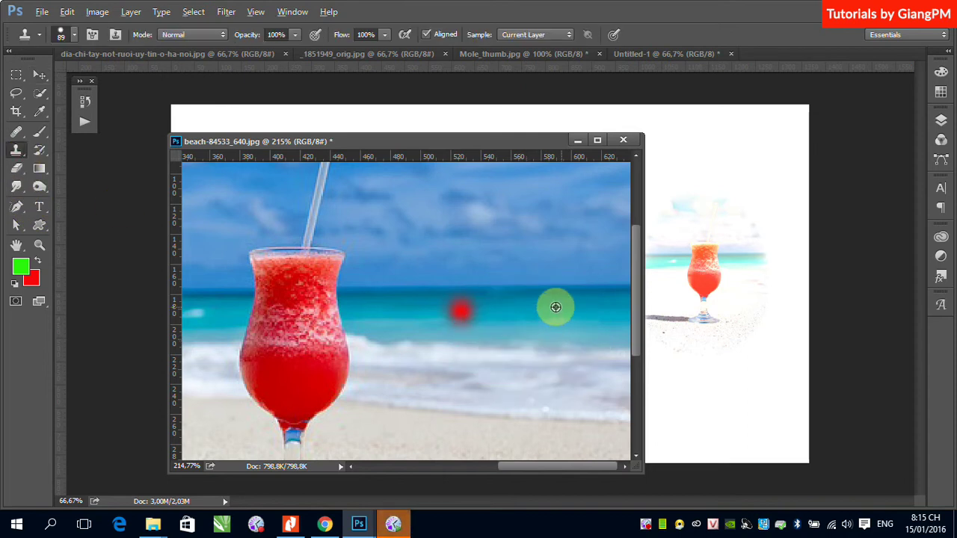
{"action": "left_click", "coordinate": [472, 309]}
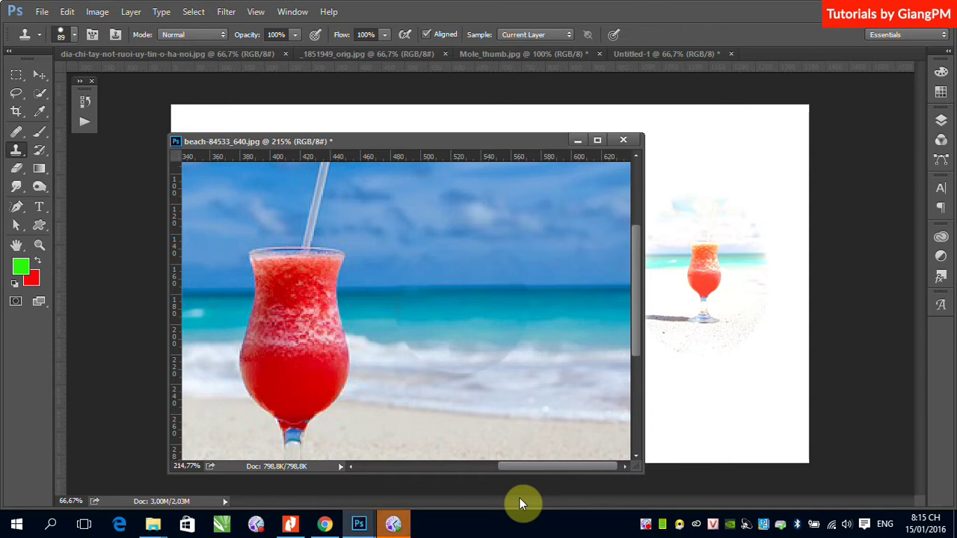
{"action": "left_click", "coordinate": [18, 135]}
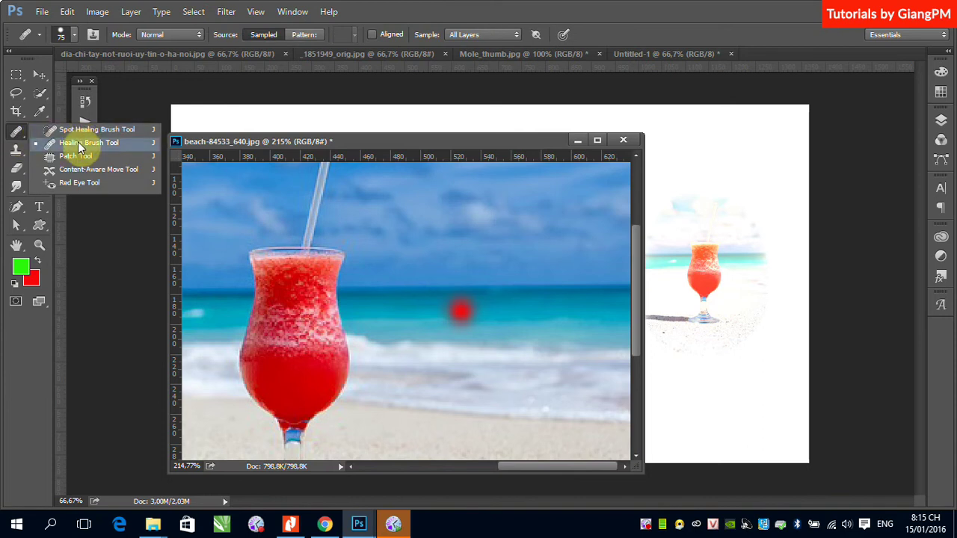
Step: Heal away the red dot using clean sea sampled with the Healing Brush
{"action": "left_click", "coordinate": [83, 143]}
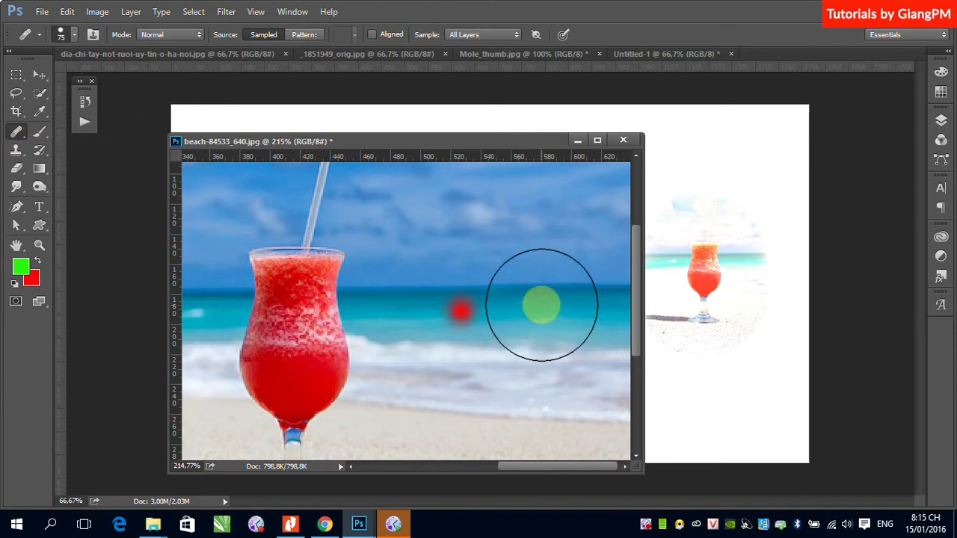
{"action": "left_click", "coordinate": [541, 305], "text": "alt"}
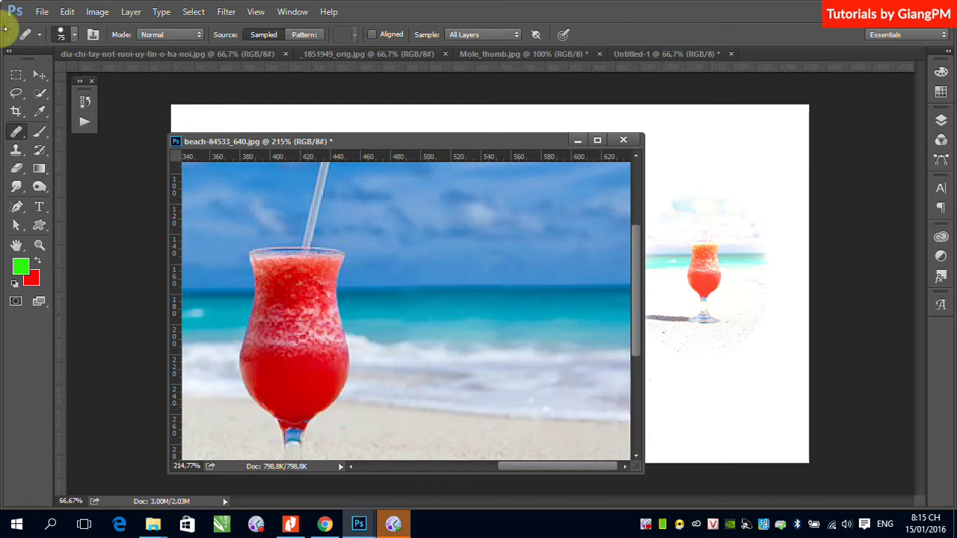
{"action": "left_click", "coordinate": [16, 75]}
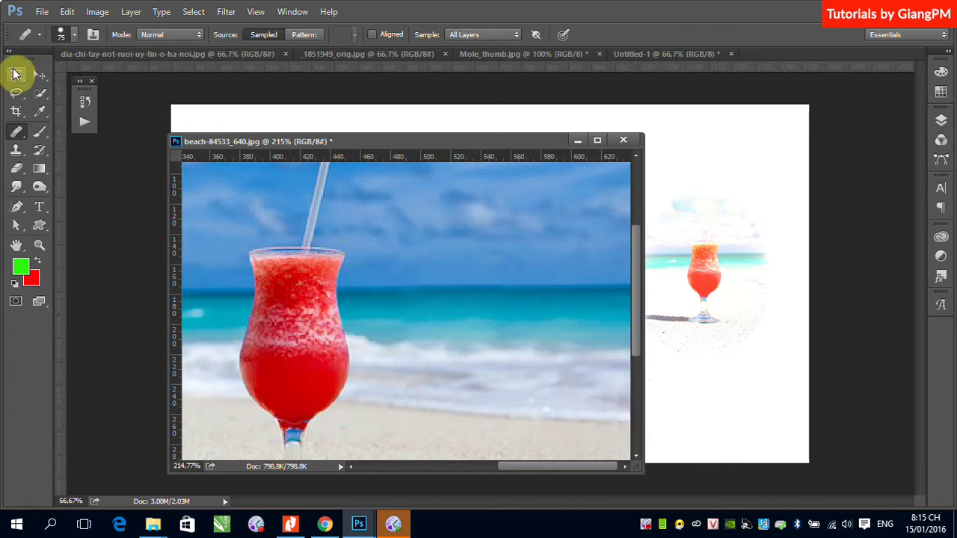
Step: Darken the sea band behind the glass with the Burn Tool
{"action": "left_click", "coordinate": [40, 132]}
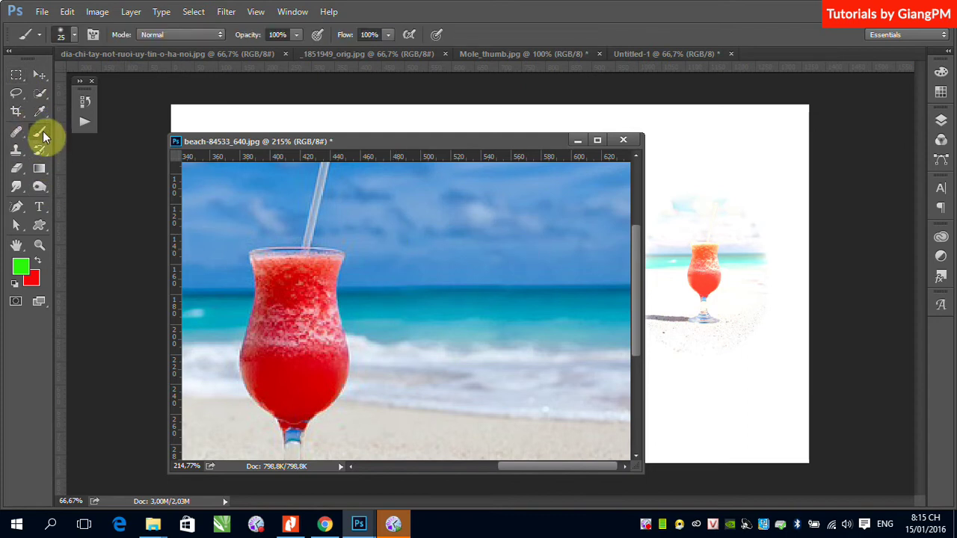
{"action": "left_click", "coordinate": [38, 190]}
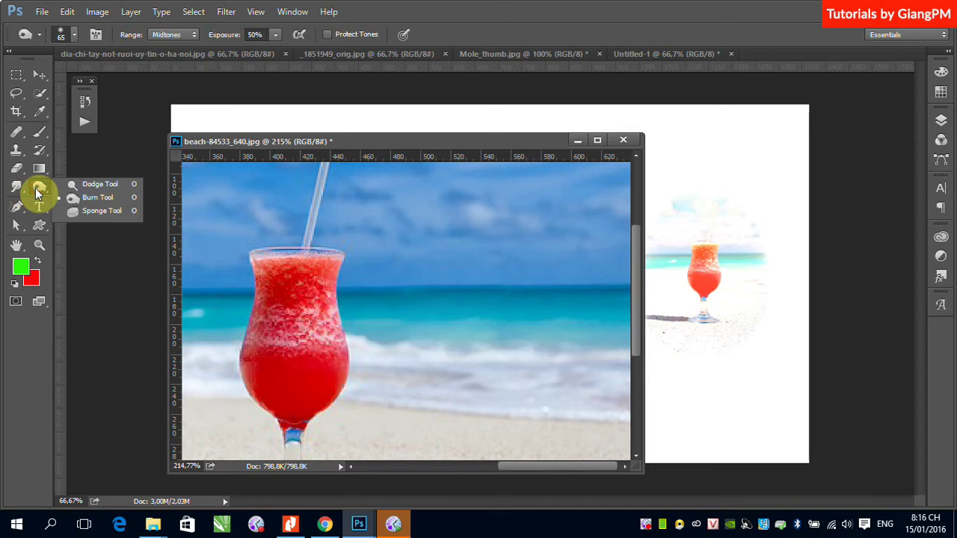
{"action": "left_click", "coordinate": [96, 197]}
{"action": "mouse_move", "coordinate": [380, 315]}
{"action": "left_mouse_down"}
{"action": "mouse_move", "coordinate": [470, 337]}
{"action": "mouse_move", "coordinate": [444, 337]}
{"action": "mouse_move", "coordinate": [391, 331]}
{"action": "mouse_move", "coordinate": [613, 331]}
{"action": "mouse_move", "coordinate": [342, 331]}
{"action": "mouse_move", "coordinate": [551, 322]}
{"action": "mouse_move", "coordinate": [589, 328]}
{"action": "mouse_move", "coordinate": [407, 334]}
{"action": "mouse_move", "coordinate": [596, 338]}
{"action": "mouse_move", "coordinate": [397, 341]}
{"action": "mouse_move", "coordinate": [576, 352]}
{"action": "mouse_move", "coordinate": [486, 346]}
{"action": "mouse_move", "coordinate": [369, 316]}
{"action": "mouse_move", "coordinate": [516, 343]}
{"action": "mouse_move", "coordinate": [603, 342]}
{"action": "left_mouse_up"}
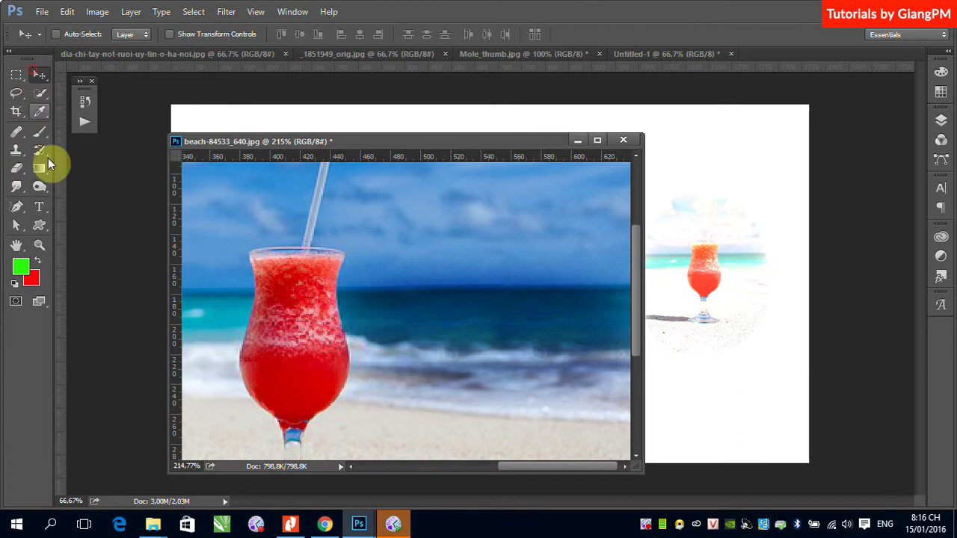
{"action": "left_click", "coordinate": [39, 133]}
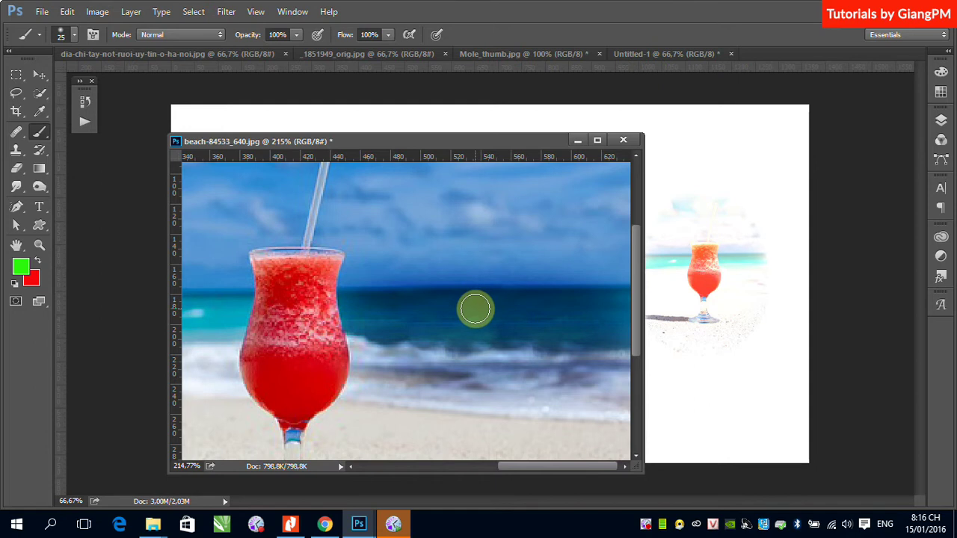
Step: Paint a green spot on the sea and heal it away with a 40 px Healing Brush
{"action": "left_click", "coordinate": [476, 311]}
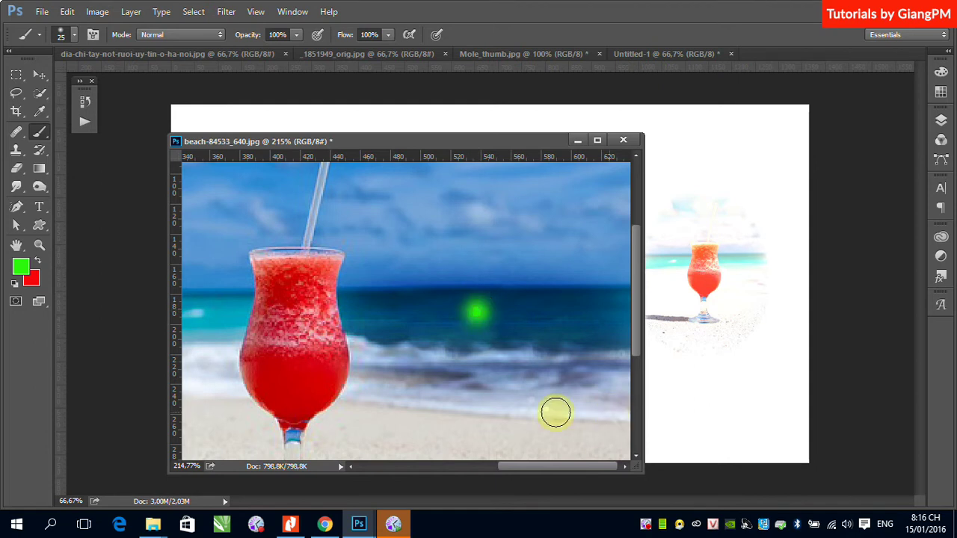
{"action": "left_click", "coordinate": [15, 133]}
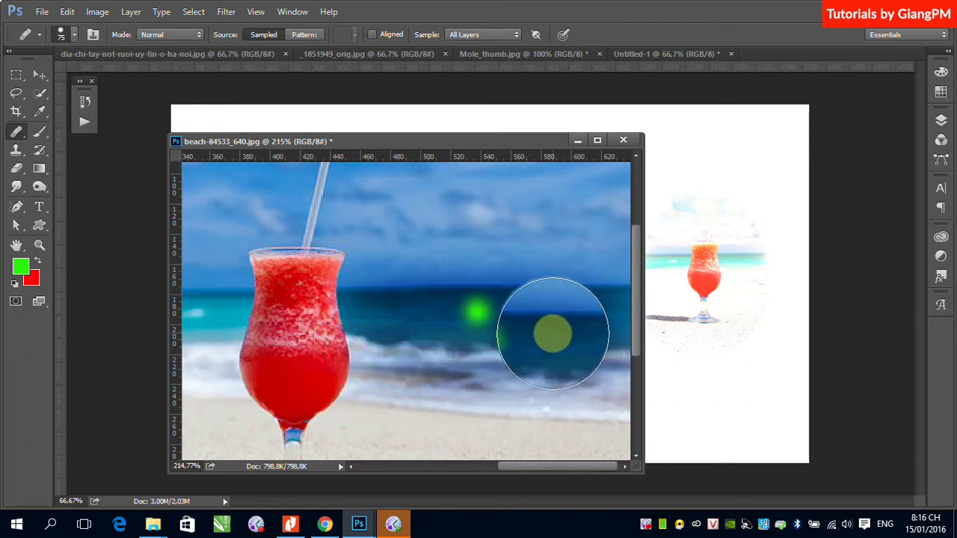
{"action": "key", "text": "bracketleft"}
{"action": "key", "text": "bracketleft"}
{"action": "key", "text": "bracketleft"}
{"action": "key", "text": "bracketleft"}
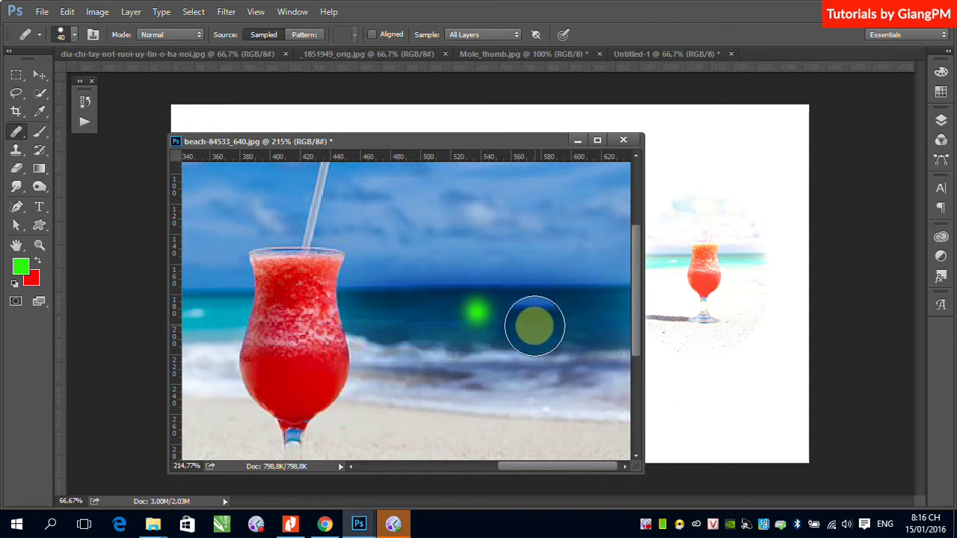
{"action": "left_click", "coordinate": [532, 320], "text": "alt"}
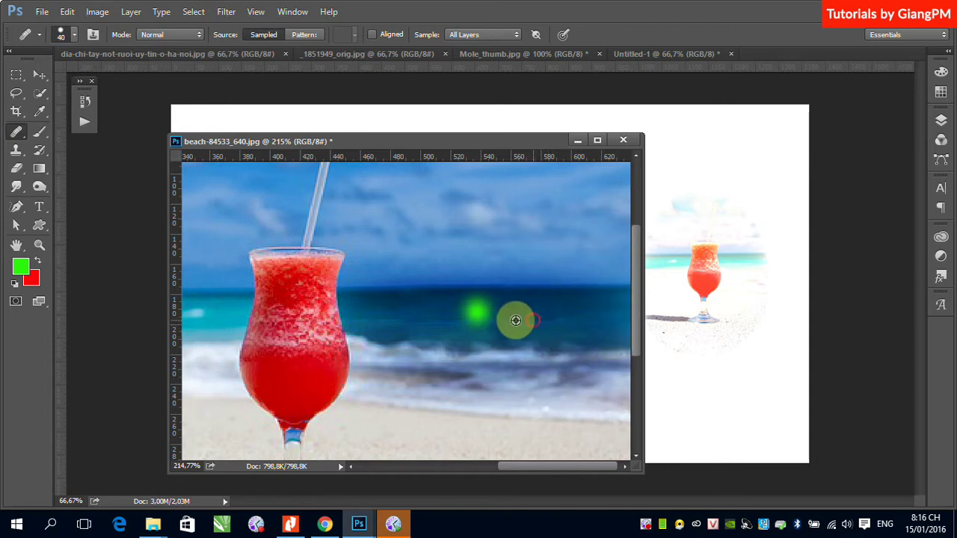
{"action": "left_click", "coordinate": [478, 317]}
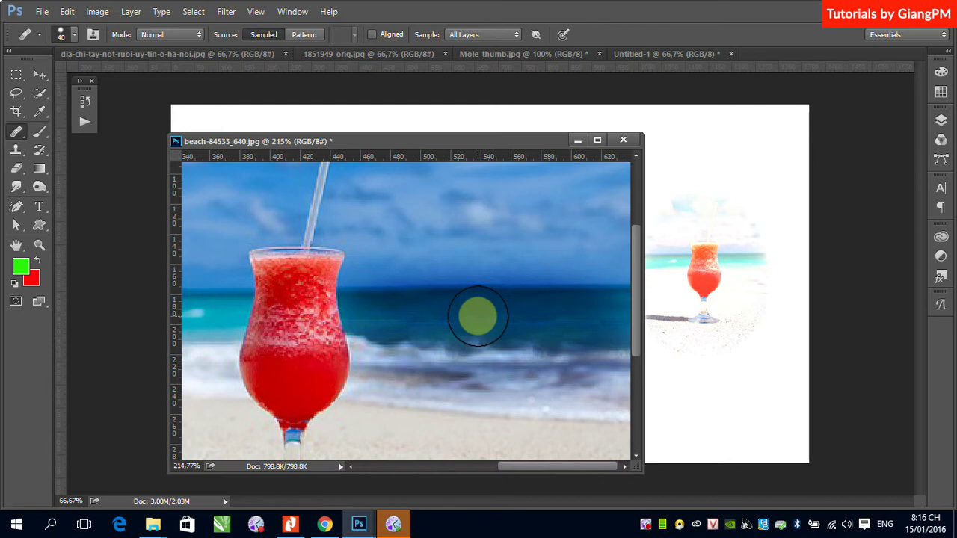
{"action": "left_click", "coordinate": [477, 317]}
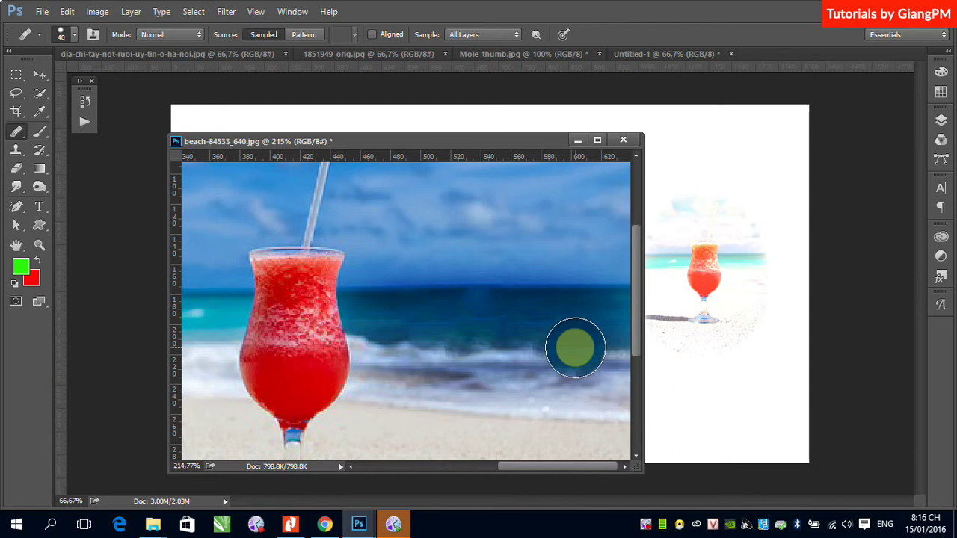
Step: Dab the Healing Brush on spots in the sky and near the waves
{"action": "left_click", "coordinate": [488, 254]}
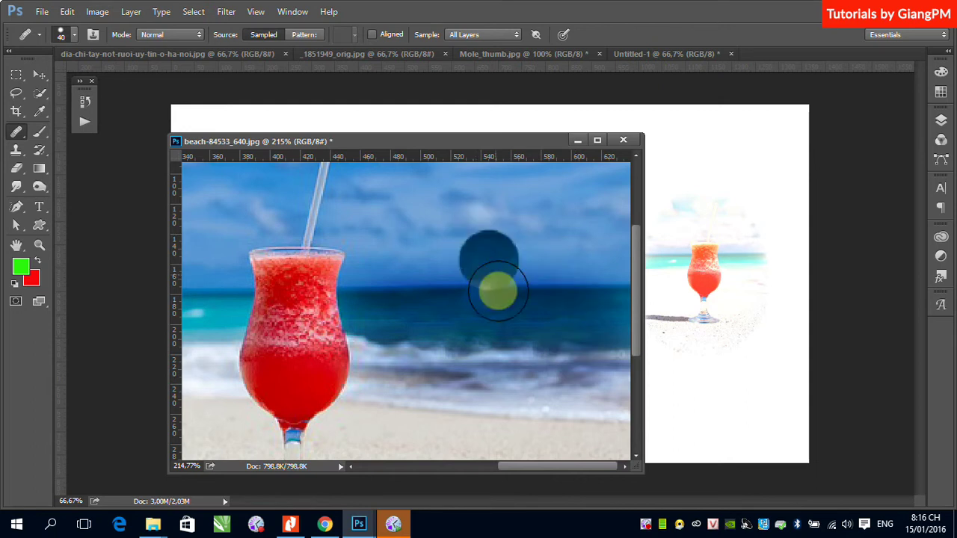
{"action": "left_click", "coordinate": [476, 240]}
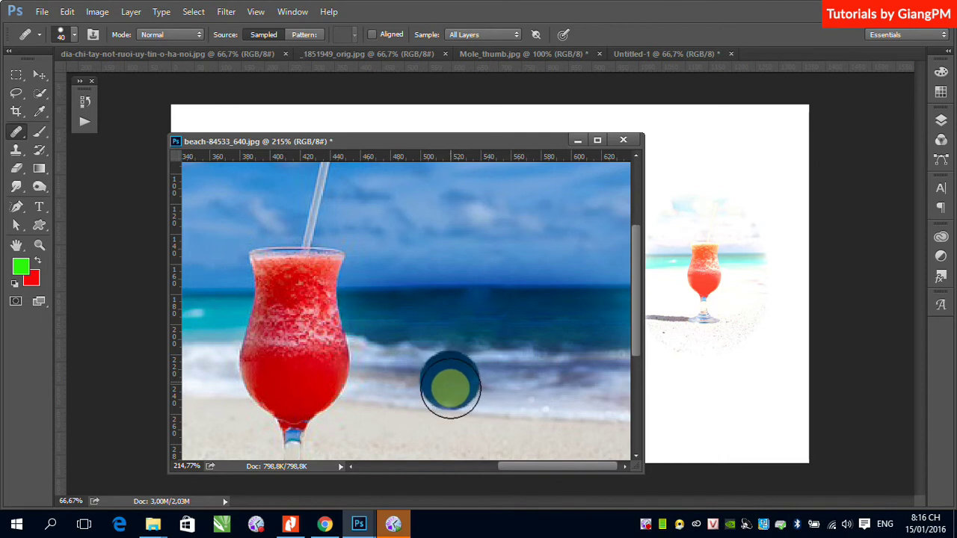
{"action": "left_click", "coordinate": [459, 246]}
{"action": "left_click", "coordinate": [475, 288]}
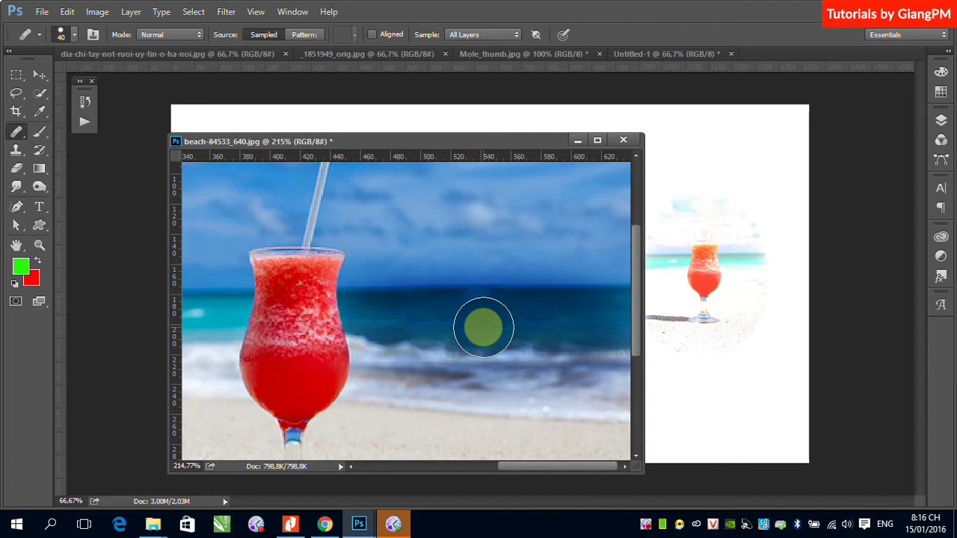
Step: Paint another green spot on the sea, heal it with sampled water, then close Untitled-1 unsaved
{"action": "left_click", "coordinate": [41, 132]}
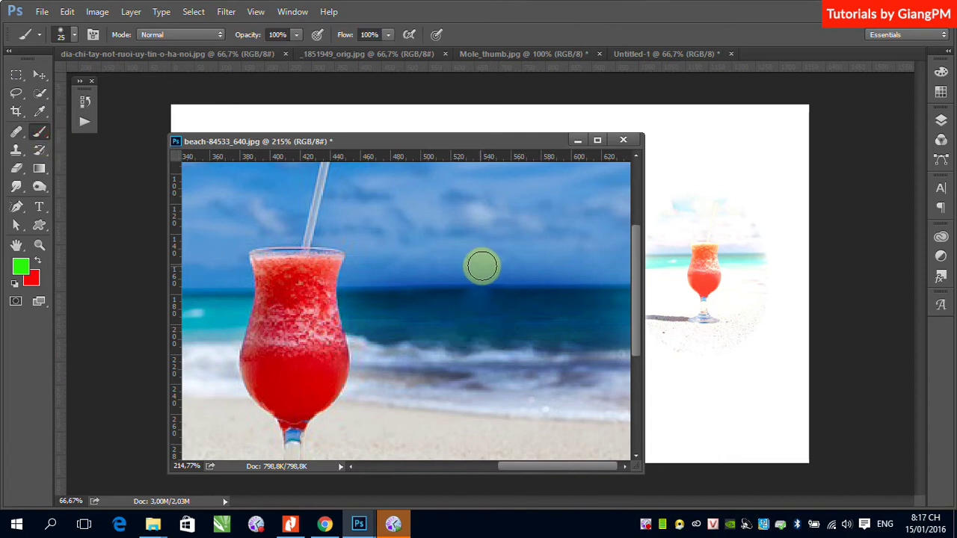
{"action": "left_click", "coordinate": [484, 258]}
{"action": "left_click", "coordinate": [15, 135]}
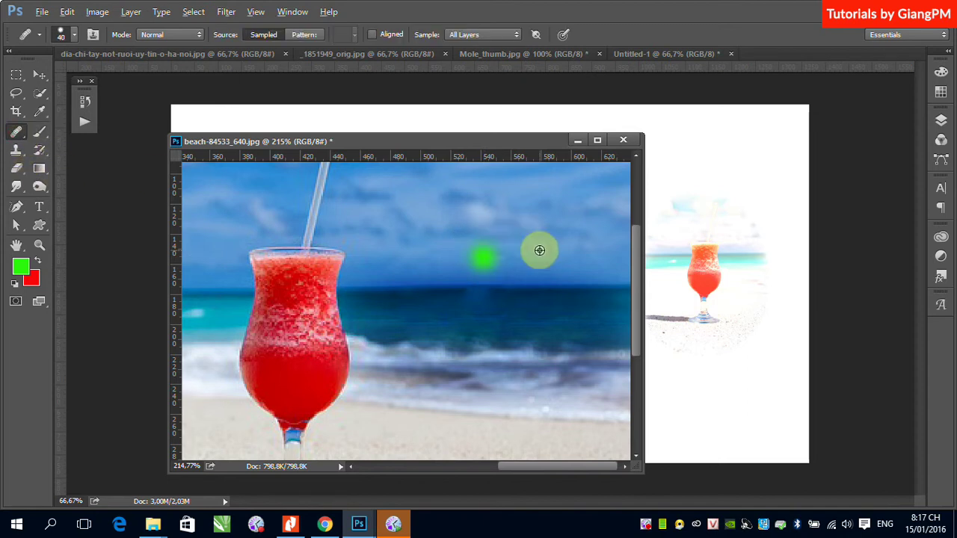
{"action": "left_click", "coordinate": [482, 252], "text": "alt"}
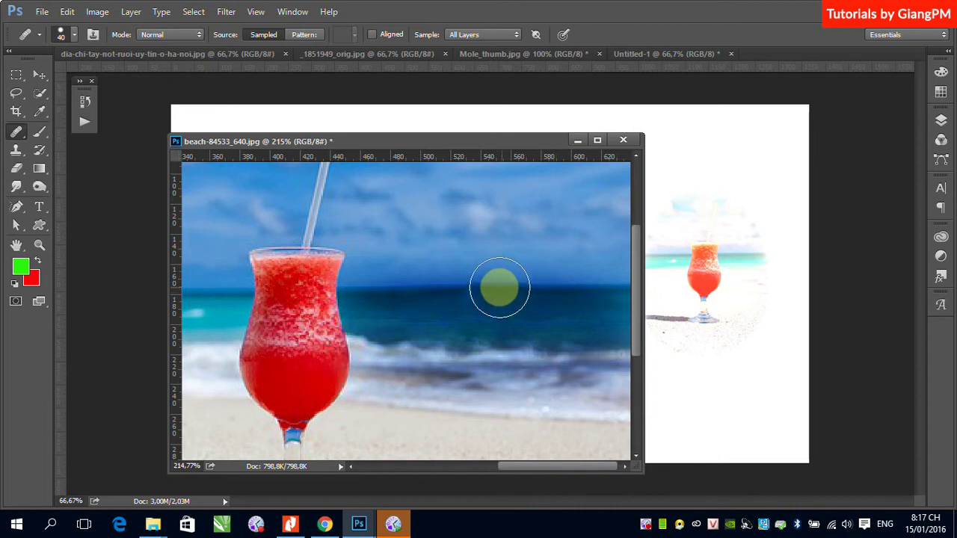
{"action": "left_click", "coordinate": [479, 289]}
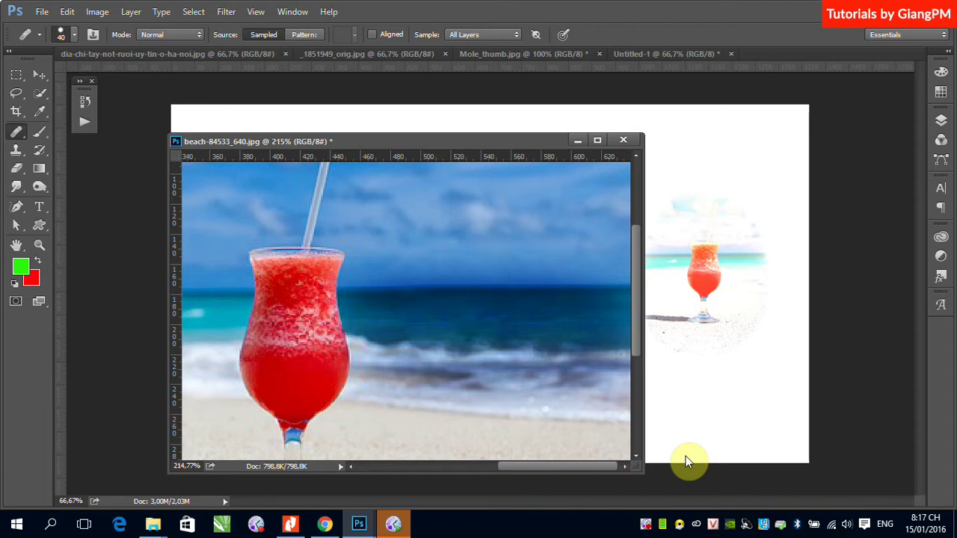
{"action": "left_click", "coordinate": [731, 53]}
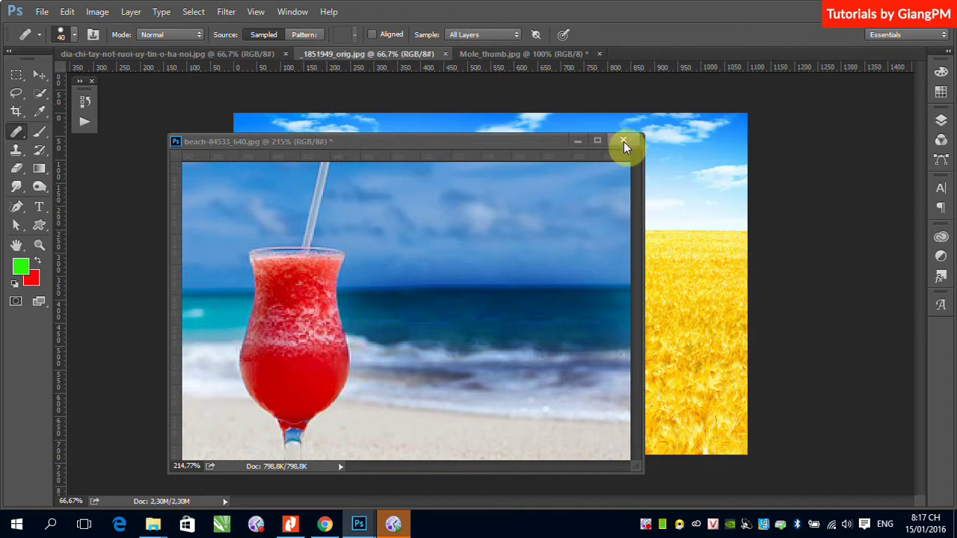
Step: Close the beach document without saving, leaving the wheat-field photo in view
{"action": "left_click", "coordinate": [623, 141]}
{"action": "left_click", "coordinate": [482, 210]}
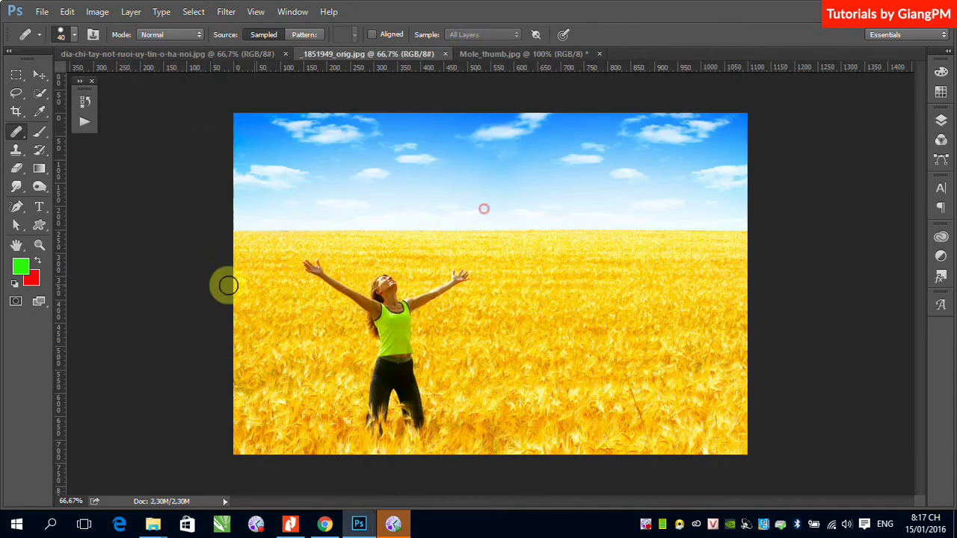
{"action": "left_click", "coordinate": [15, 132]}
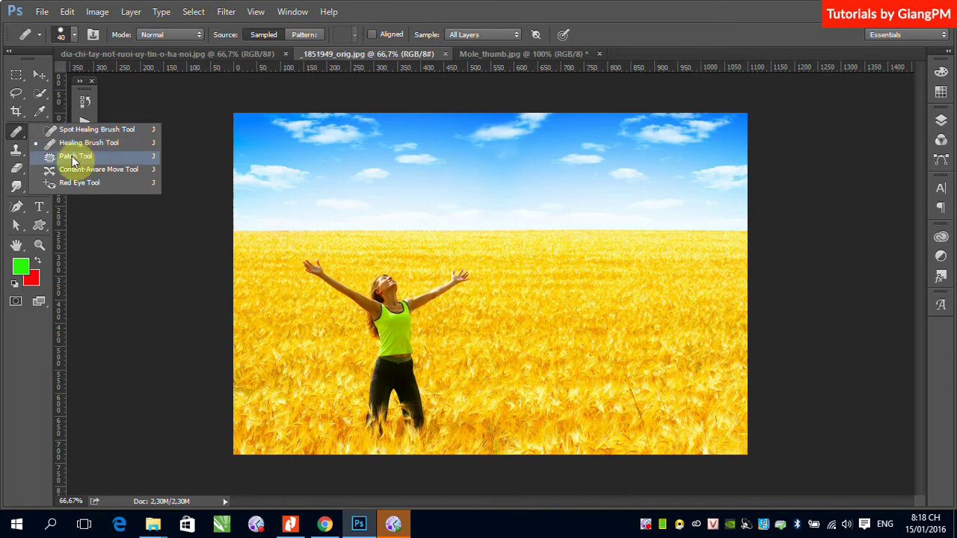
Step: Return to Mole_thumb.jpg, undo to restore the cheek mole, and choose the Patch Tool
{"action": "left_click", "coordinate": [507, 56]}
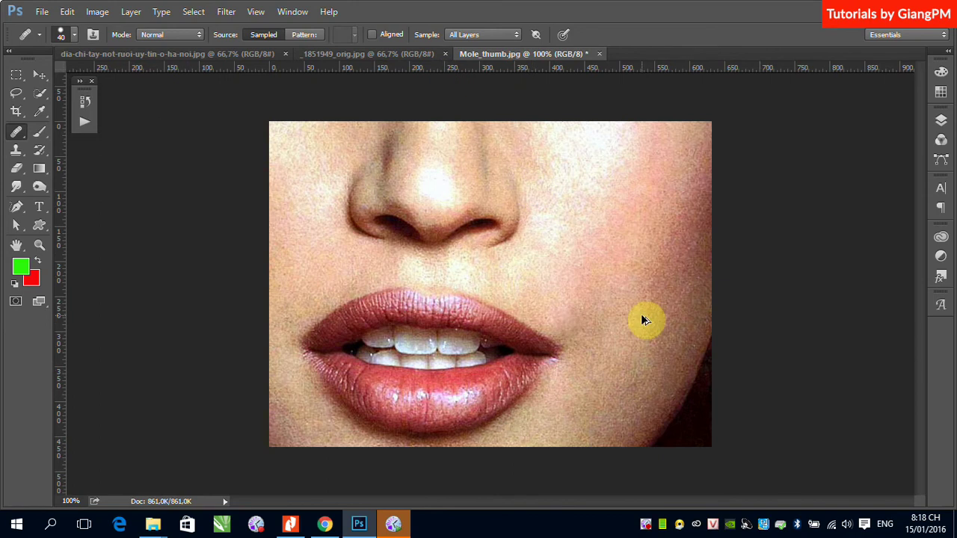
{"action": "key", "text": "ctrl+z"}
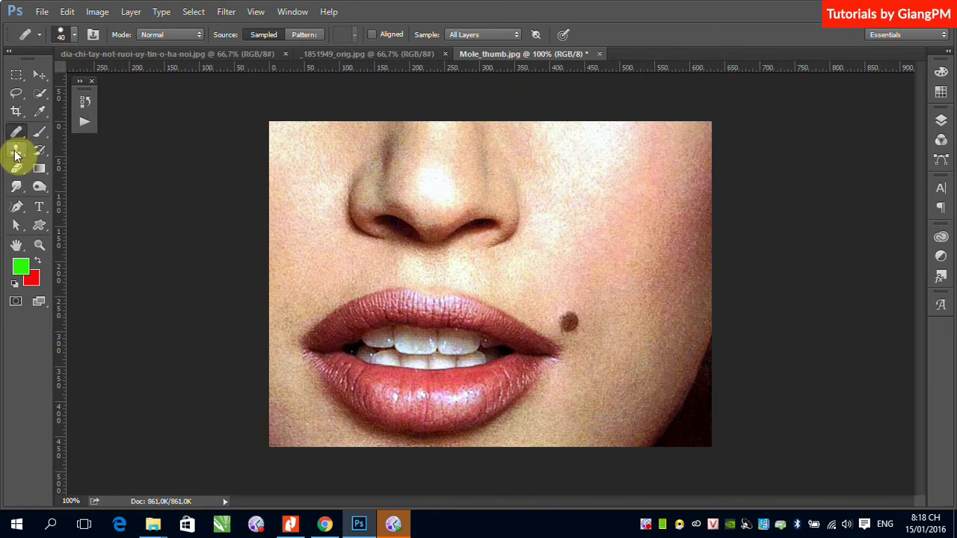
{"action": "right_click", "coordinate": [13, 136]}
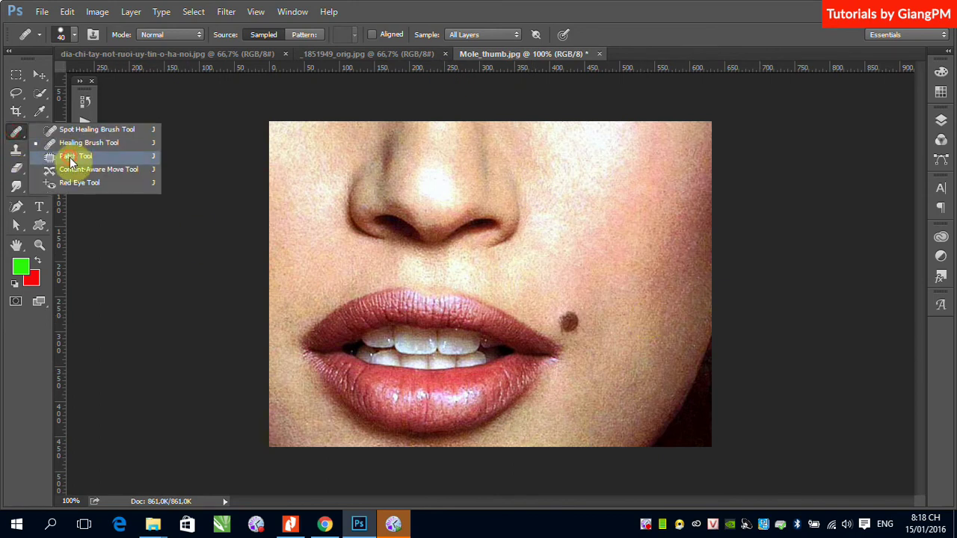
{"action": "left_click", "coordinate": [71, 156]}
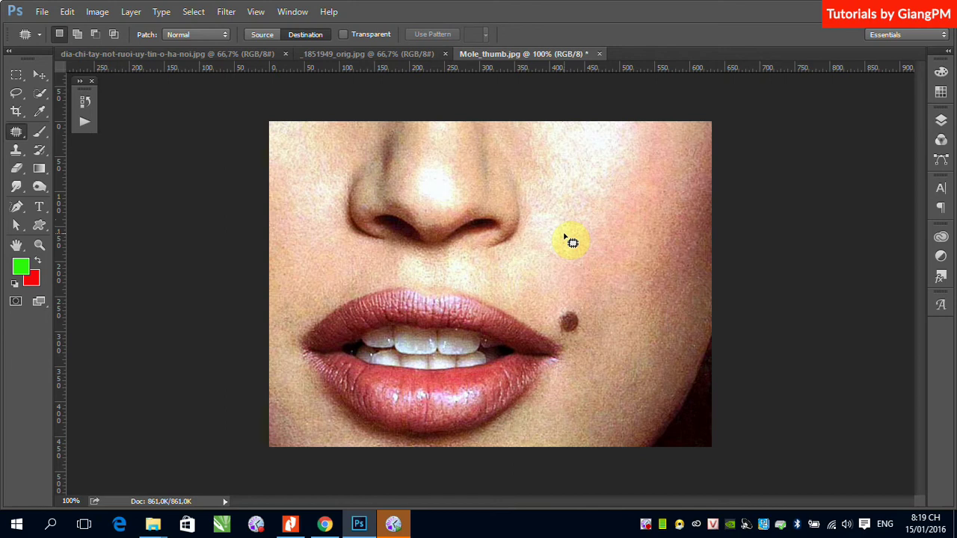
Step: Set the patch to Source, lasso the mole and drag the selection over clean skin
{"action": "left_click", "coordinate": [266, 39]}
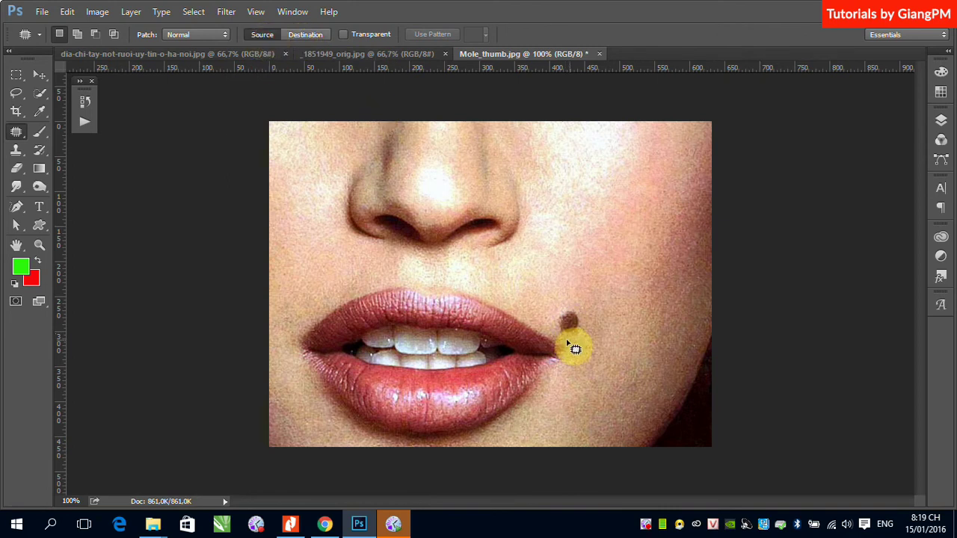
{"action": "left_click_drag", "start_coordinate": [548, 318], "coordinate": [564, 343]}
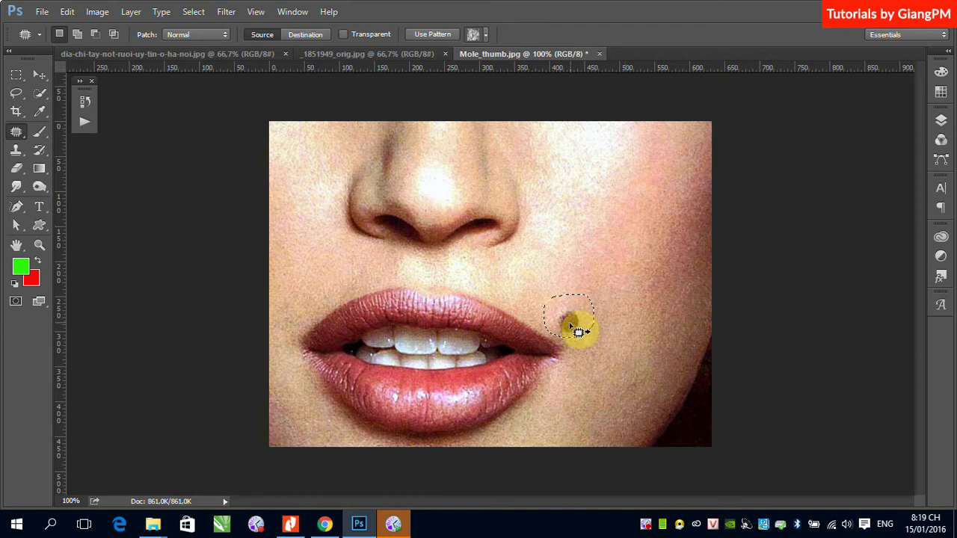
{"action": "left_click_drag", "start_coordinate": [577, 331], "coordinate": [614, 302]}
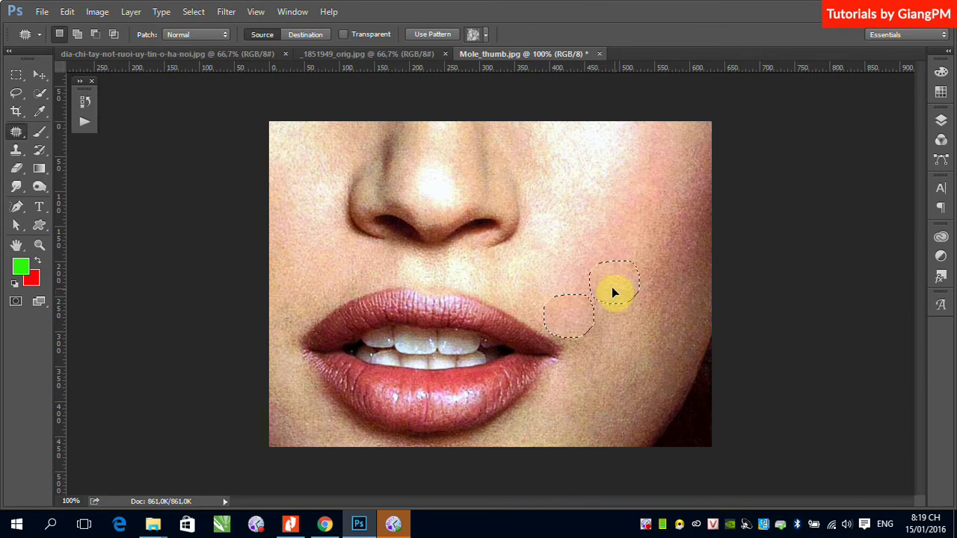
{"action": "left_click_drag", "start_coordinate": [614, 303], "coordinate": [573, 275]}
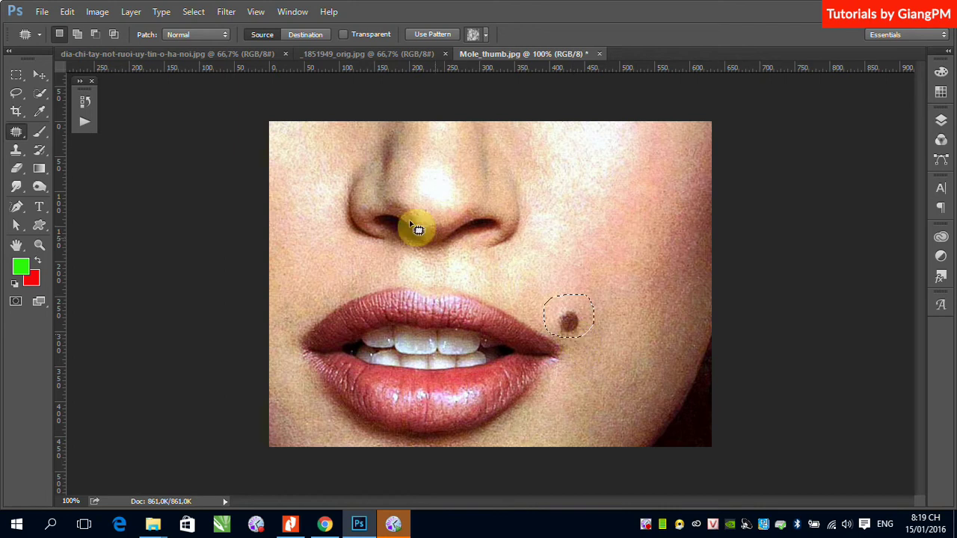
Step: Switch the patch to Destination and drag clean skin over the mole beside the lips
{"action": "left_click", "coordinate": [263, 35]}
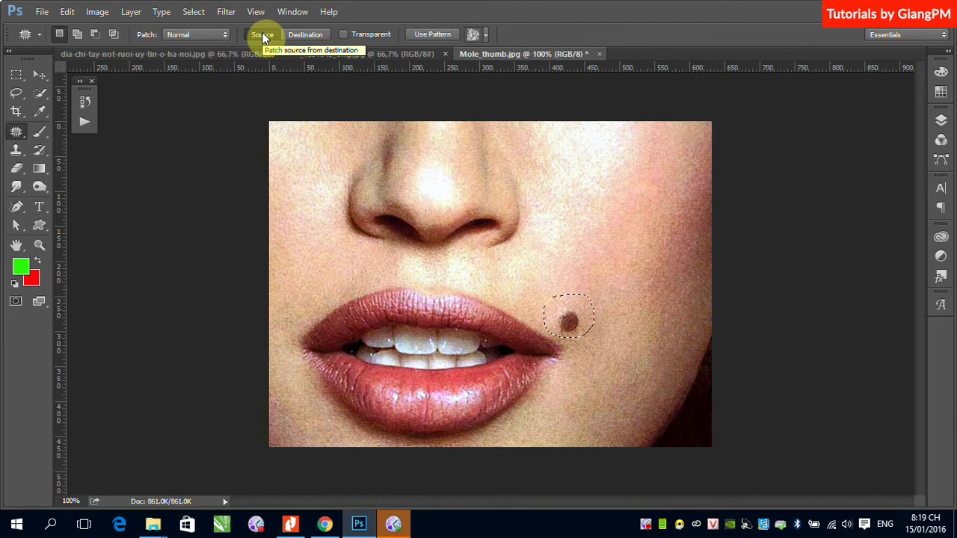
{"action": "left_click", "coordinate": [310, 36]}
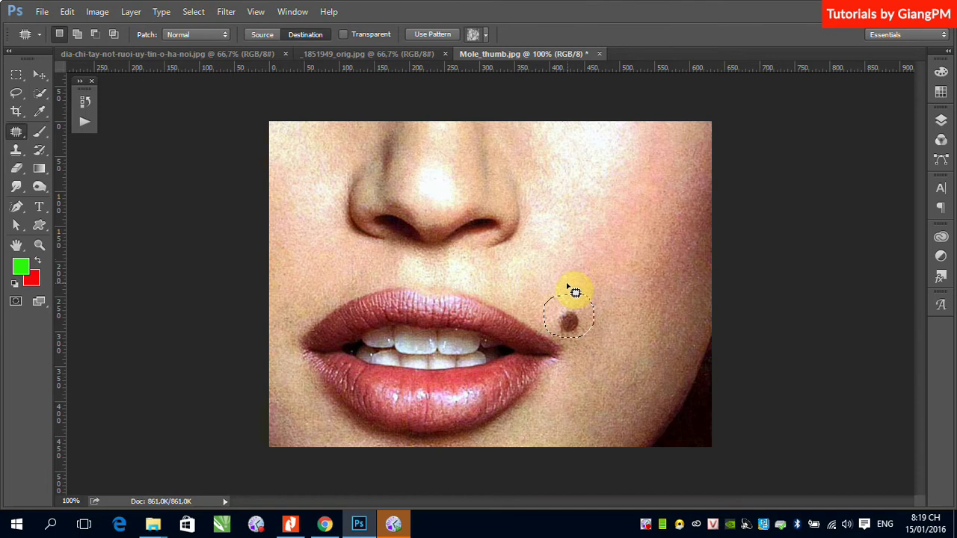
{"action": "mouse_move", "coordinate": [566, 282]}
{"action": "left_mouse_down"}
{"action": "mouse_move", "coordinate": [555, 255]}
{"action": "mouse_move", "coordinate": [581, 309]}
{"action": "left_mouse_up"}
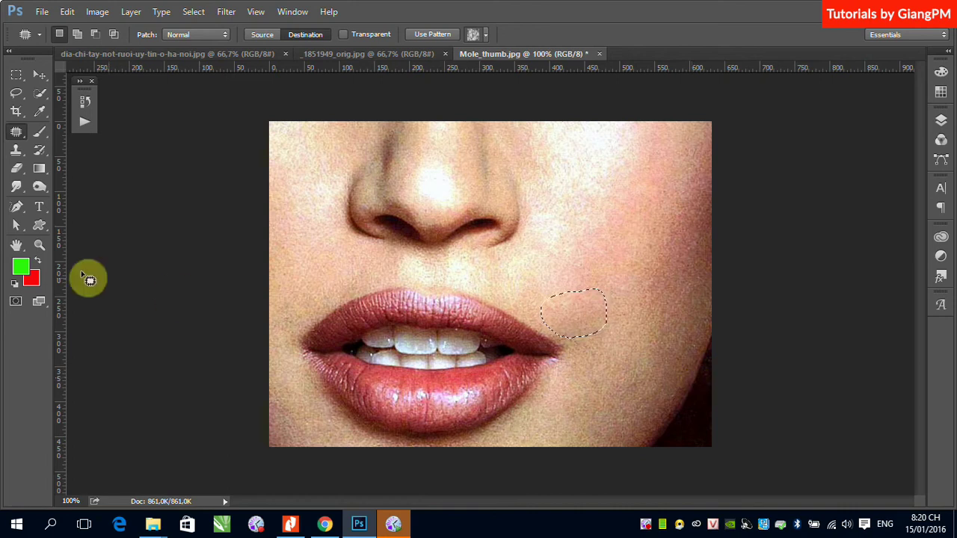
{"action": "right_click", "coordinate": [19, 135]}
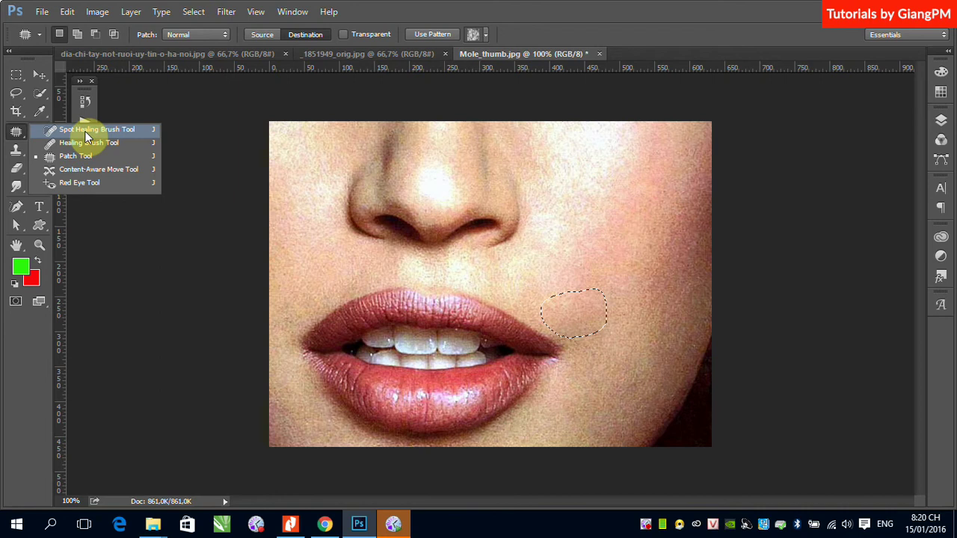
{"action": "key", "text": "ctrl+d"}
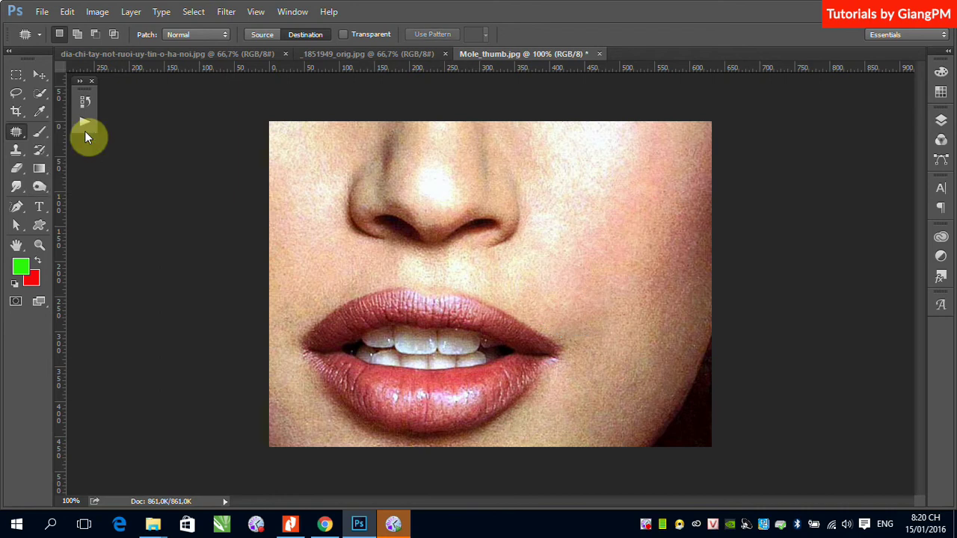
{"action": "key", "text": "ctrl+z"}
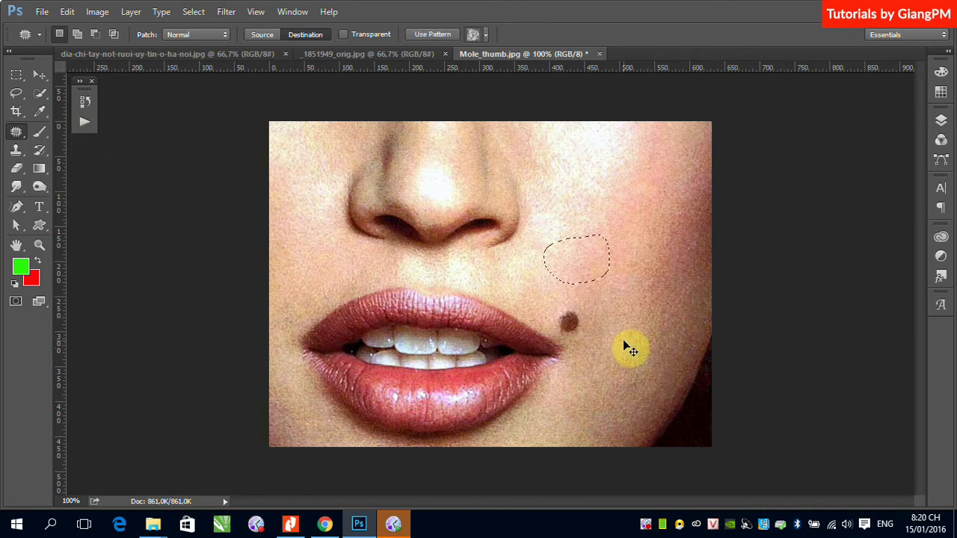
{"action": "key", "text": "ctrl+d"}
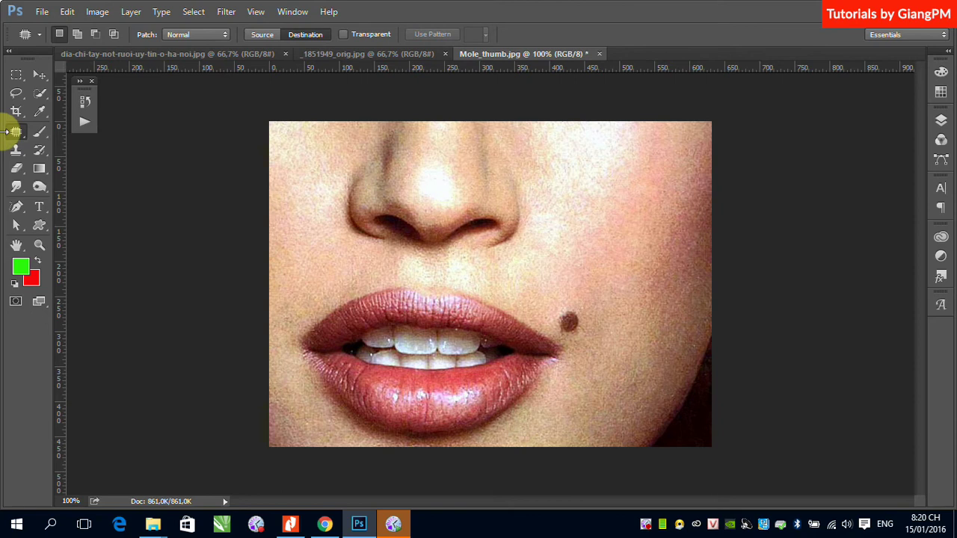
{"action": "right_click", "coordinate": [12, 138]}
{"action": "left_click", "coordinate": [82, 130]}
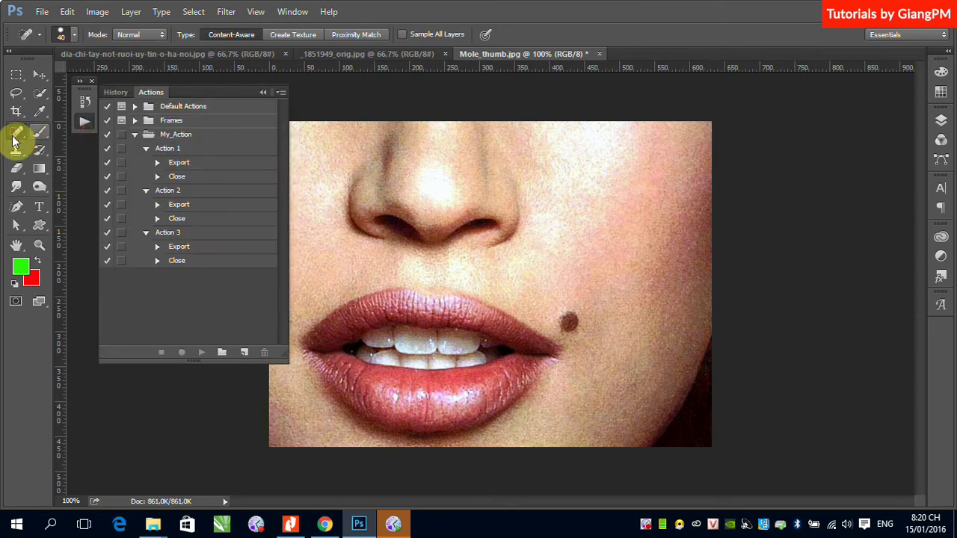
{"action": "right_click", "coordinate": [17, 139]}
{"action": "left_click", "coordinate": [43, 129]}
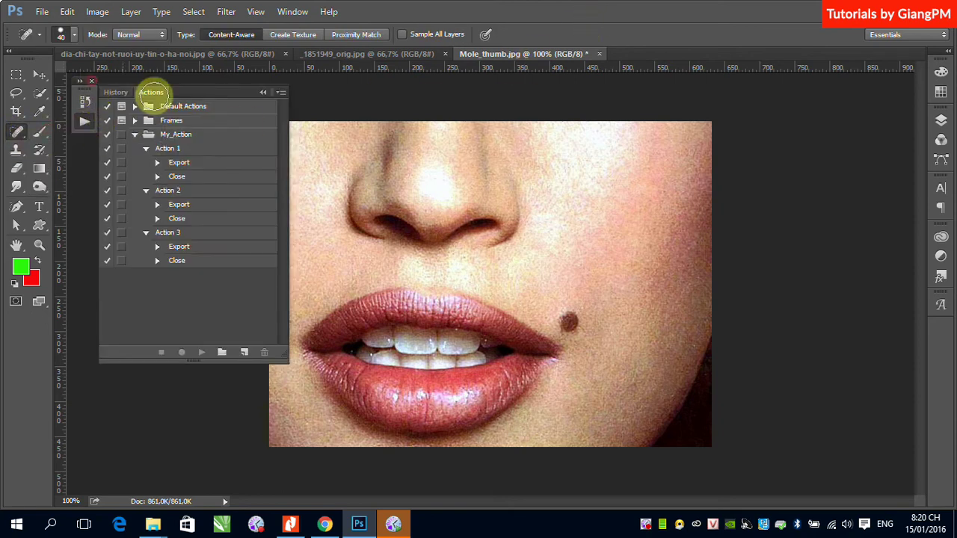
{"action": "left_click", "coordinate": [152, 92]}
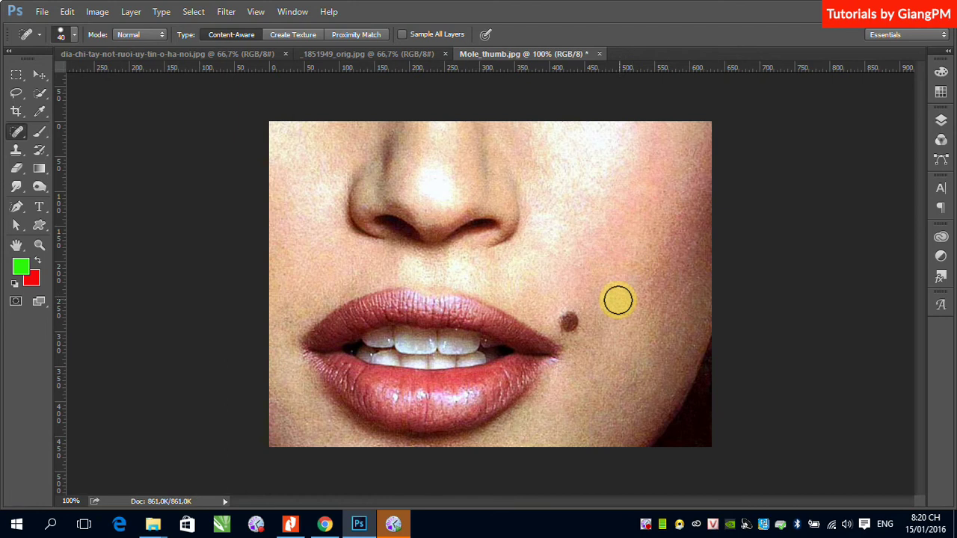
{"action": "left_click", "coordinate": [565, 321]}
{"action": "left_click_drag", "start_coordinate": [563, 320], "coordinate": [569, 323]}
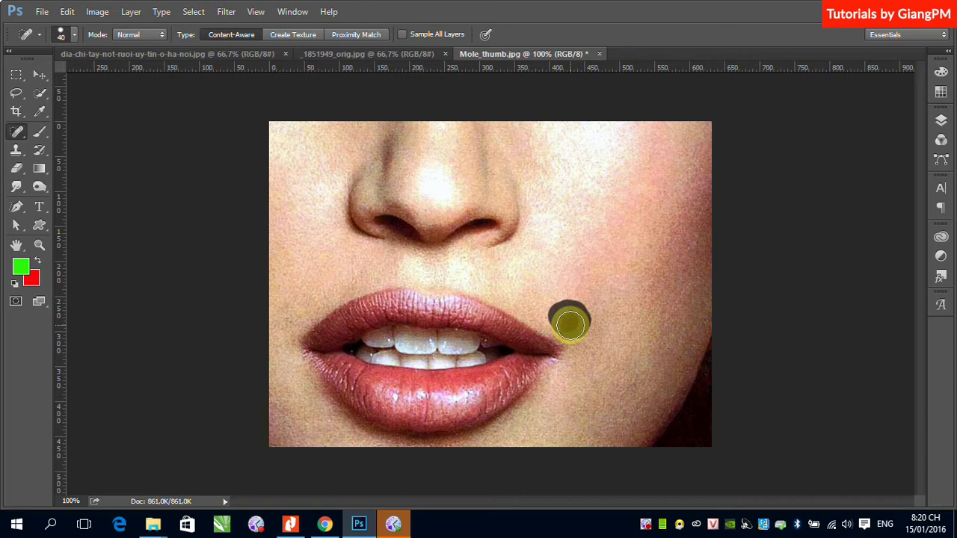
{"action": "left_click_drag", "start_coordinate": [569, 324], "coordinate": [569, 324]}
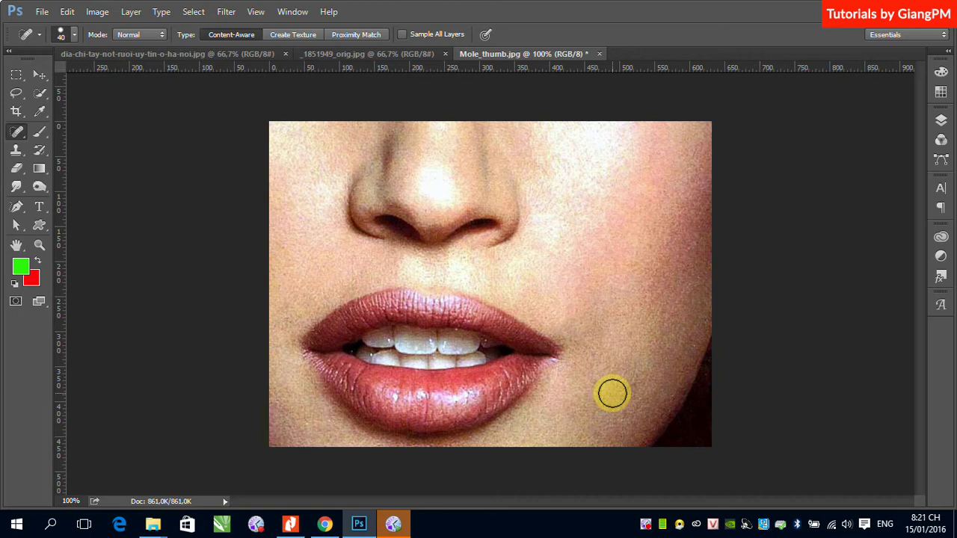
{"action": "key", "text": "ctrl+z"}
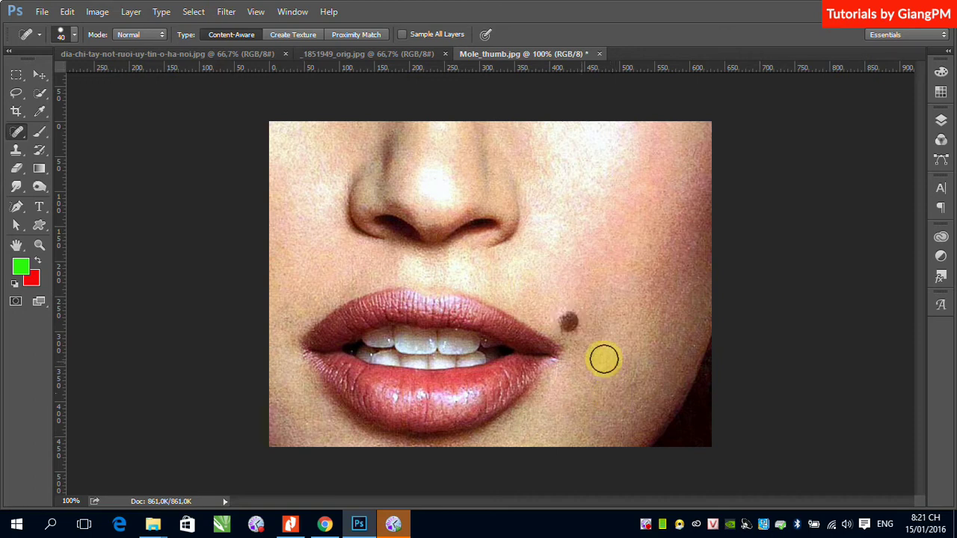
{"action": "left_click", "coordinate": [16, 93]}
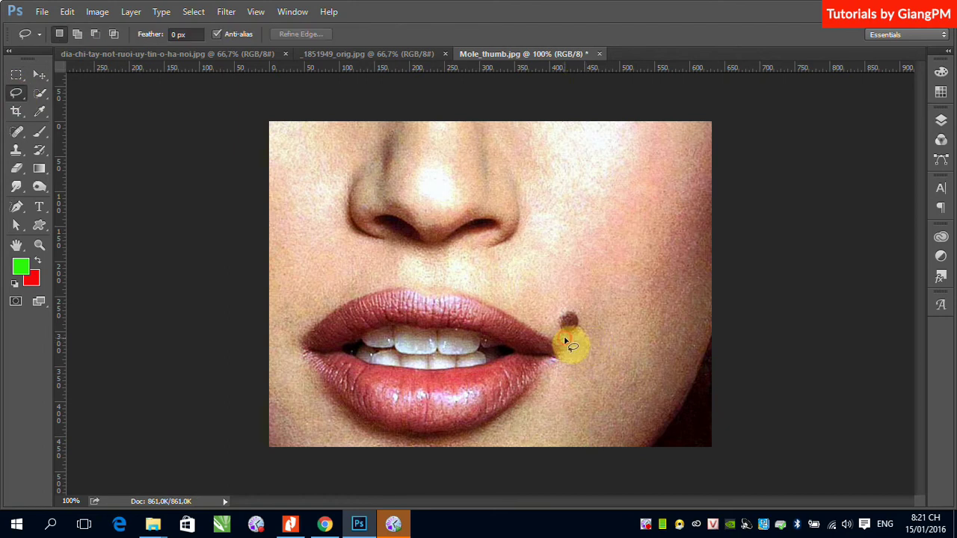
{"action": "left_click_drag", "start_coordinate": [556, 315], "coordinate": [566, 337]}
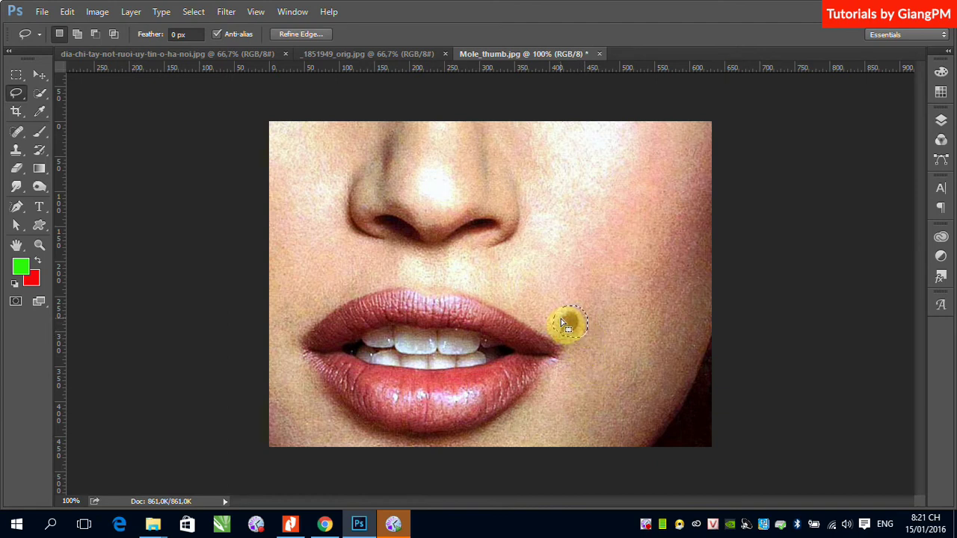
{"action": "left_click", "coordinate": [72, 13]}
{"action": "left_click", "coordinate": [102, 194]}
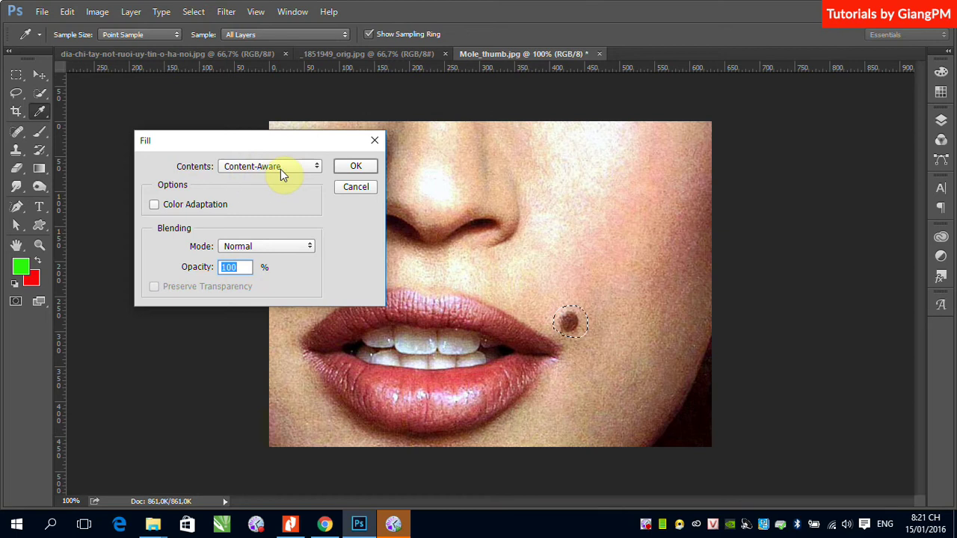
{"action": "left_click", "coordinate": [366, 167]}
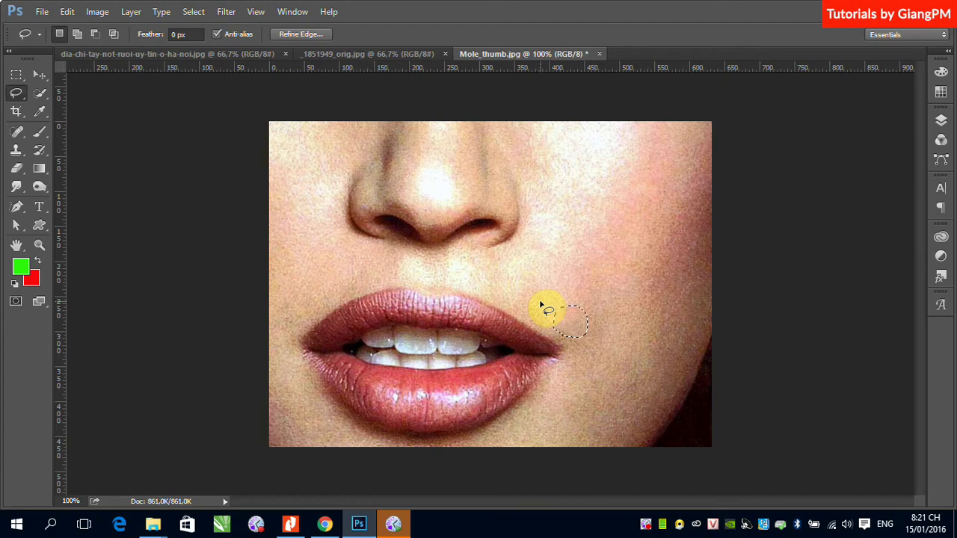
{"action": "key", "text": "ctrl+z"}
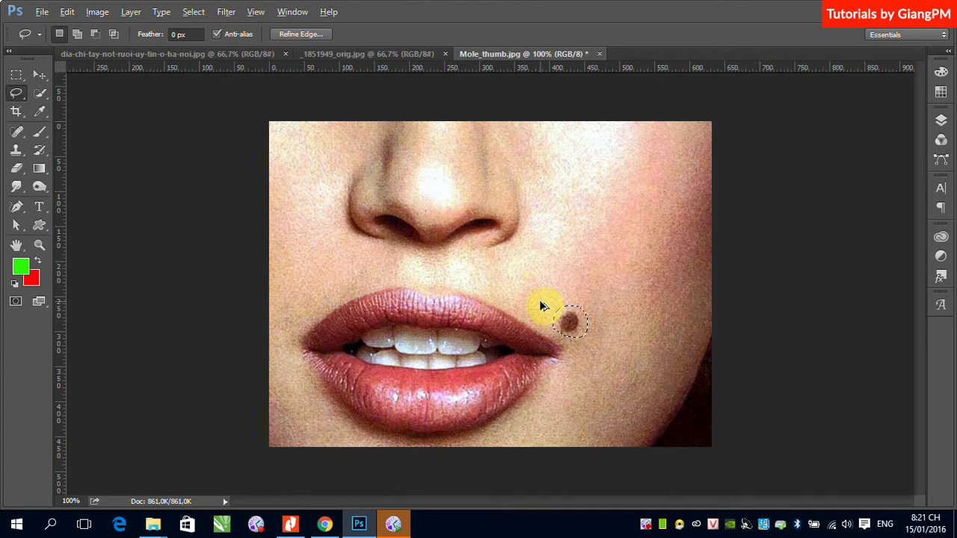
{"action": "key", "text": "ctrl+d"}
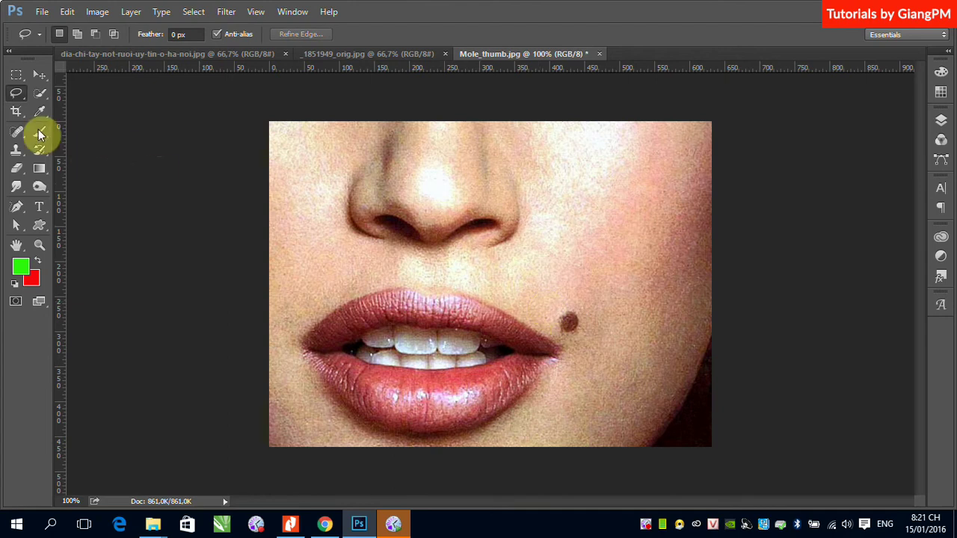
{"action": "left_click", "coordinate": [16, 131]}
{"action": "right_click", "coordinate": [18, 130]}
{"action": "left_click", "coordinate": [95, 129]}
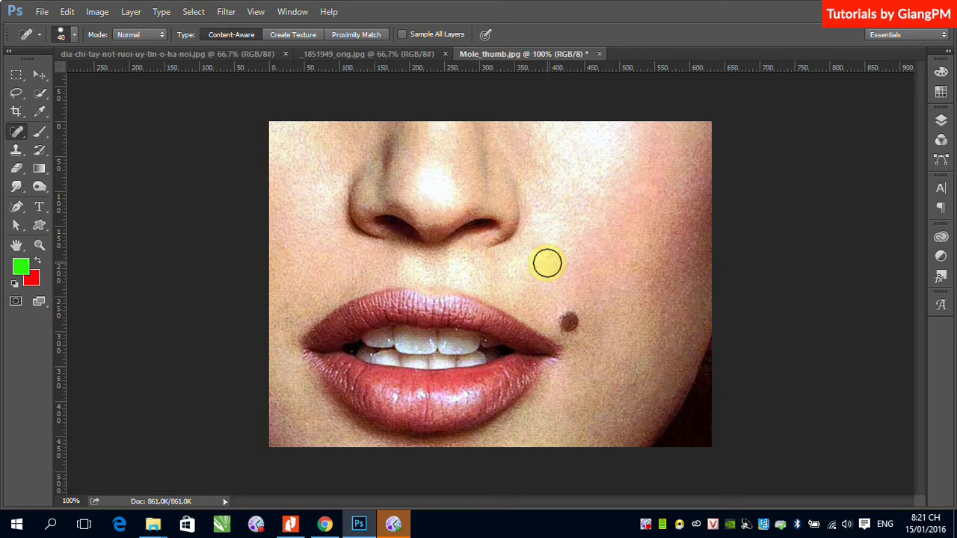
{"action": "left_click", "coordinate": [568, 325]}
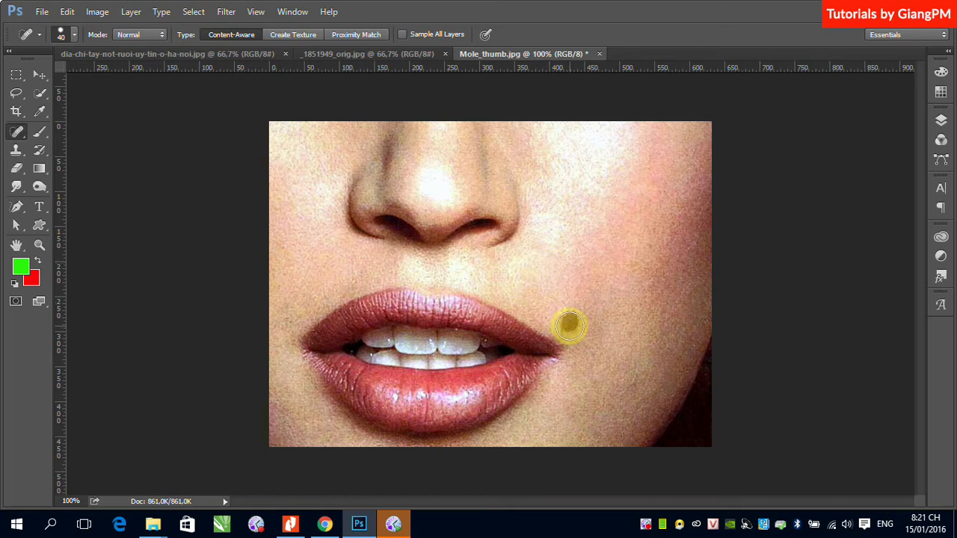
{"action": "left_click", "coordinate": [568, 321]}
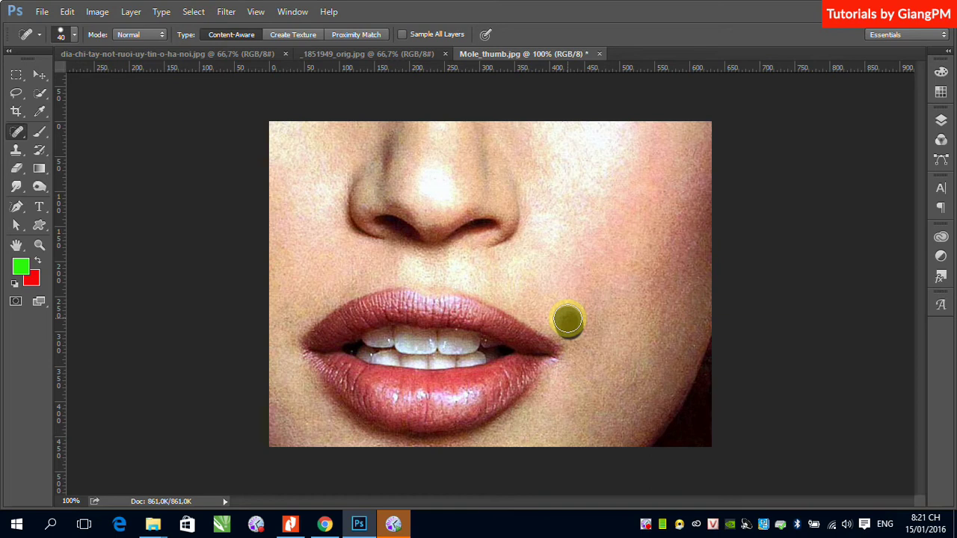
{"action": "left_click", "coordinate": [568, 320]}
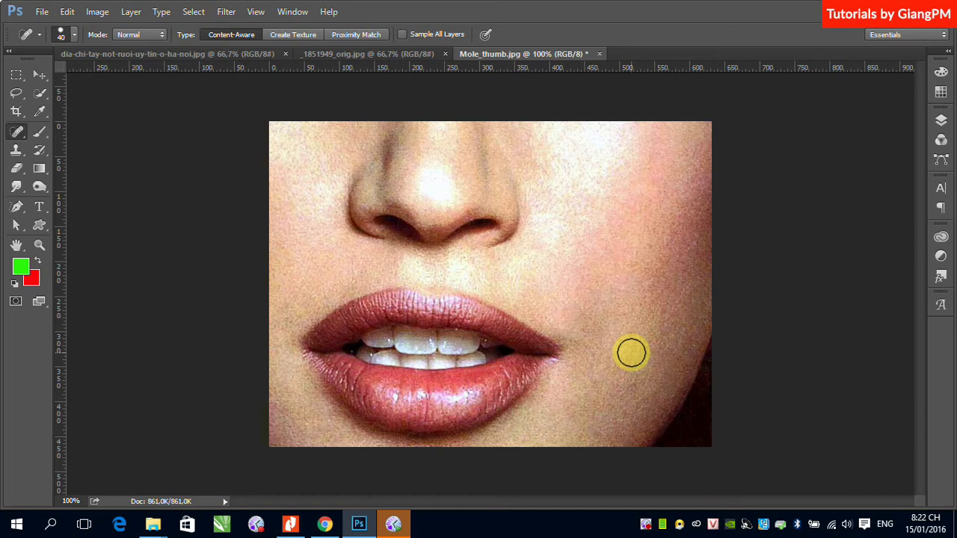
{"action": "key", "text": "ctrl+z"}
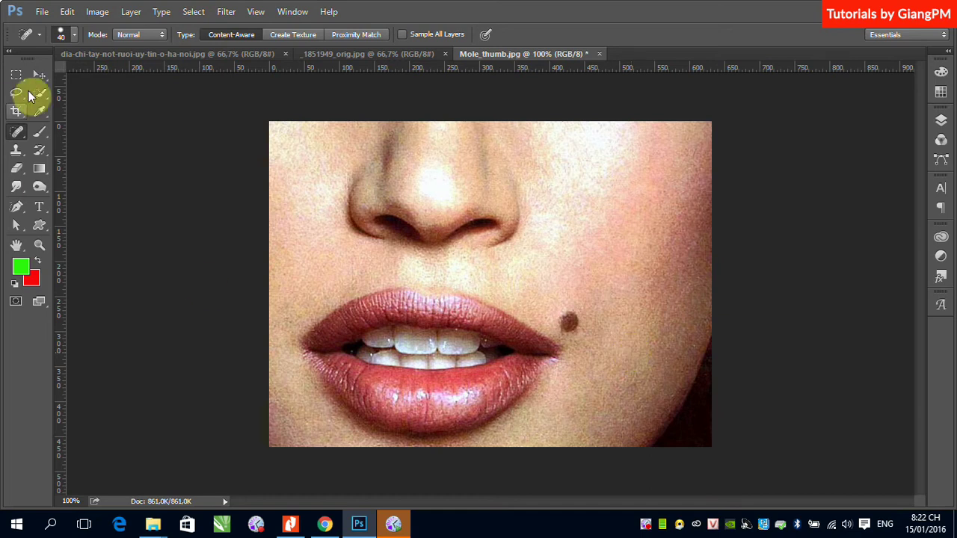
Step: Show the healing tools, then switch to the _1851949_orig.jpg wheat-field photo
{"action": "right_click", "coordinate": [17, 139]}
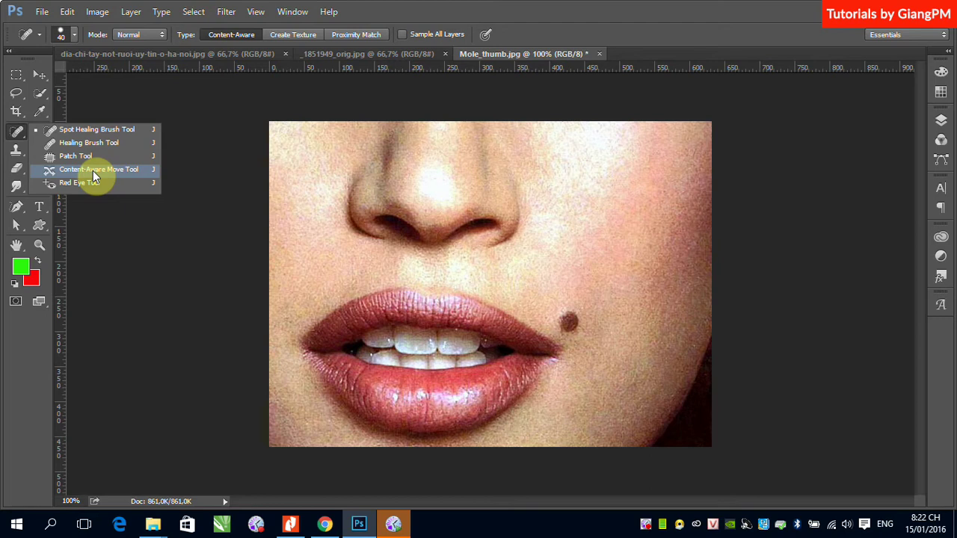
{"action": "left_click", "coordinate": [189, 52]}
Step: Lasso a freehand outline around the woman, from her raised arms down to her legs
{"action": "left_click", "coordinate": [333, 54]}
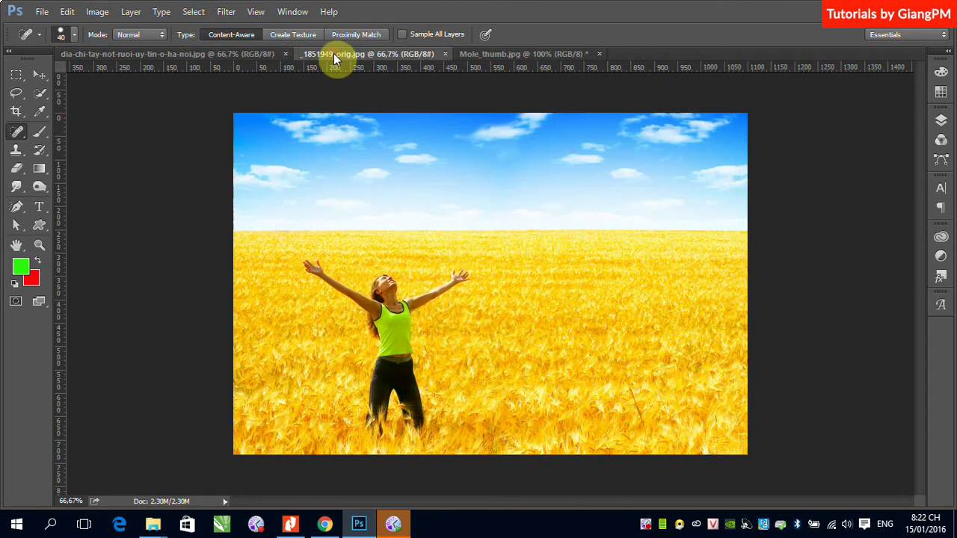
{"action": "left_click", "coordinate": [40, 76]}
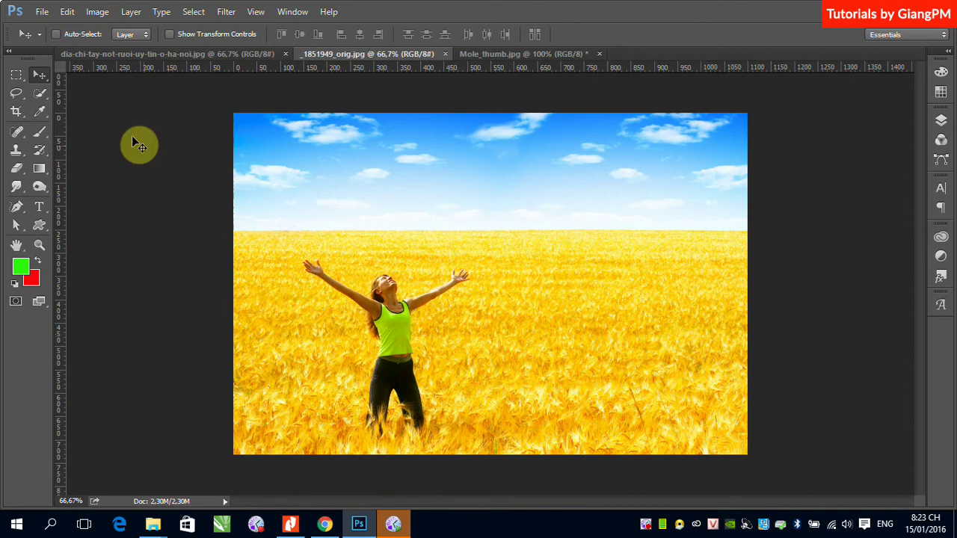
{"action": "left_click", "coordinate": [12, 95]}
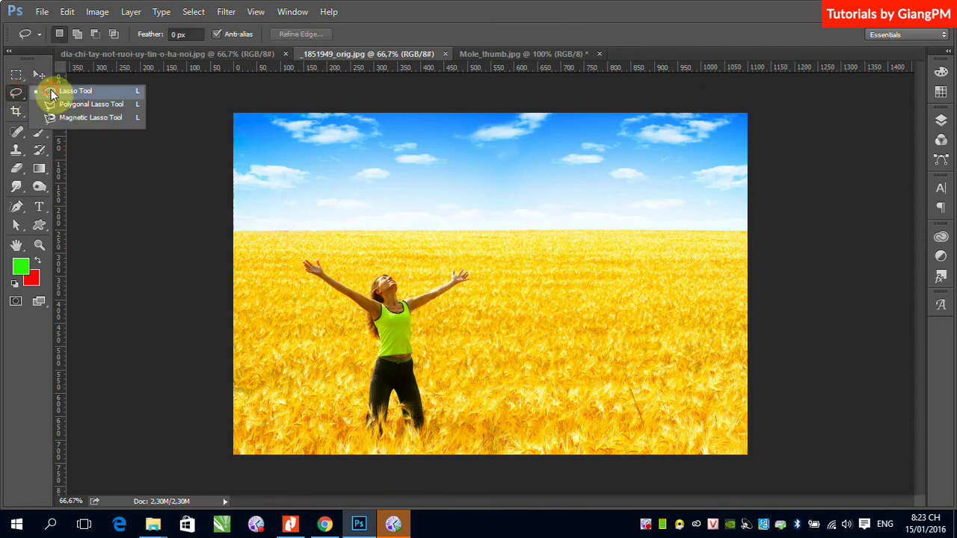
{"action": "left_click", "coordinate": [51, 91]}
{"action": "mouse_move", "coordinate": [360, 322]}
{"action": "left_mouse_down"}
{"action": "mouse_move", "coordinate": [351, 280]}
{"action": "mouse_move", "coordinate": [482, 288]}
{"action": "left_mouse_up"}
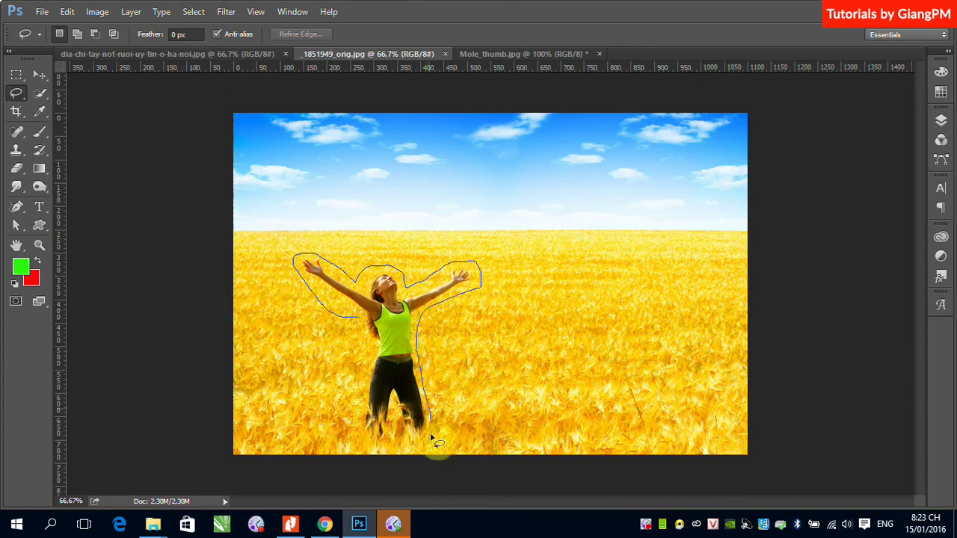
{"action": "mouse_move", "coordinate": [482, 288]}
{"action": "left_mouse_down"}
{"action": "mouse_move", "coordinate": [389, 446]}
{"action": "mouse_move", "coordinate": [365, 404]}
{"action": "mouse_move", "coordinate": [357, 318]}
{"action": "left_mouse_up"}
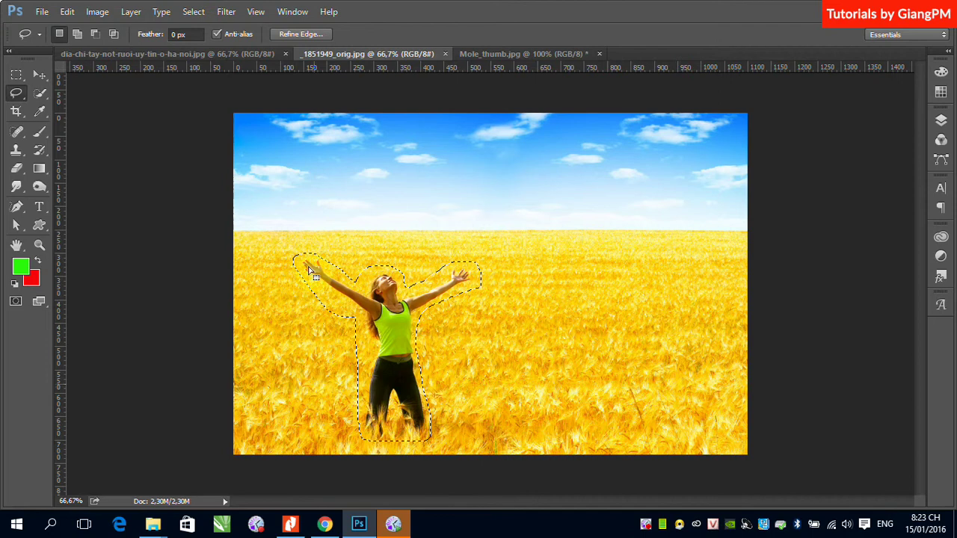
Step: Feather the woman's selection with a 10-pixel radius via Select > Modify > Feather
{"action": "left_click", "coordinate": [195, 13]}
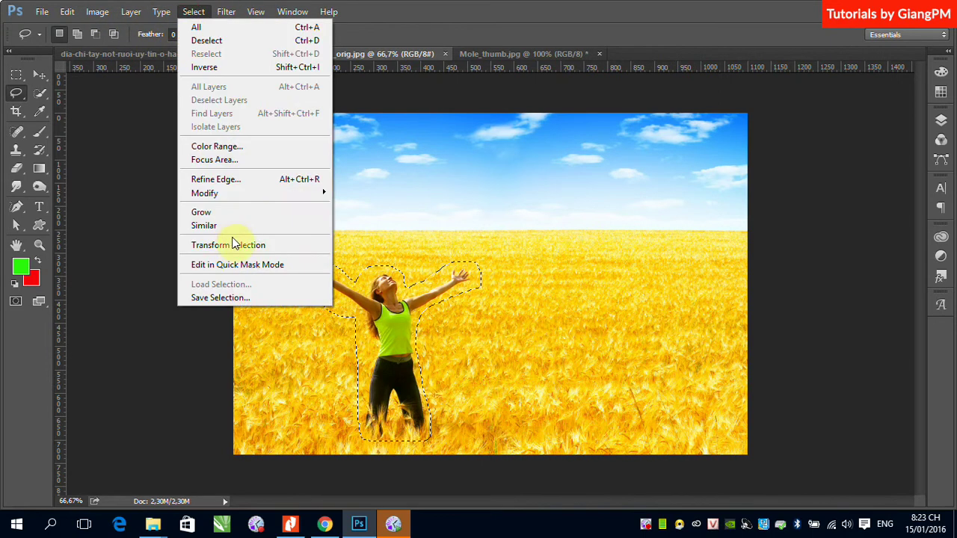
{"action": "mouse_move", "coordinate": [205, 193]}
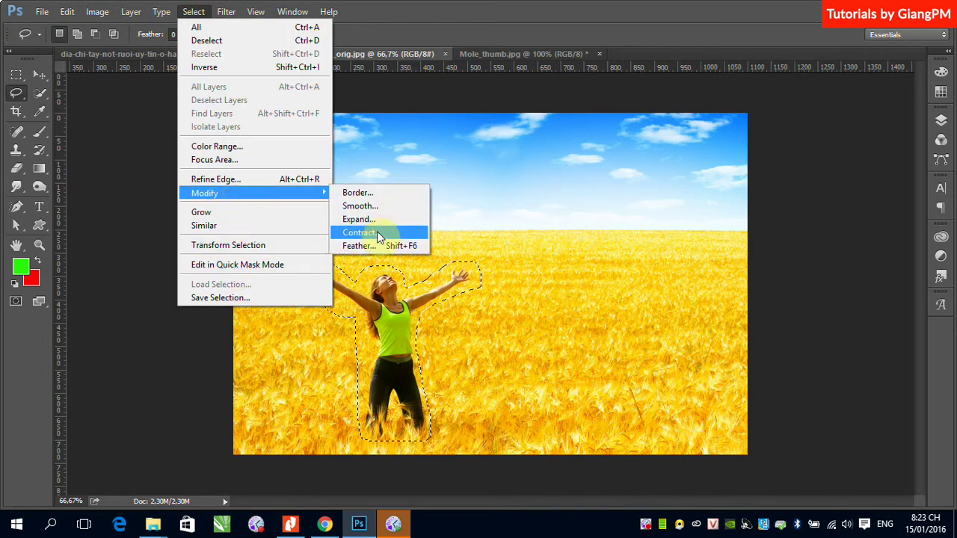
{"action": "left_click", "coordinate": [372, 247]}
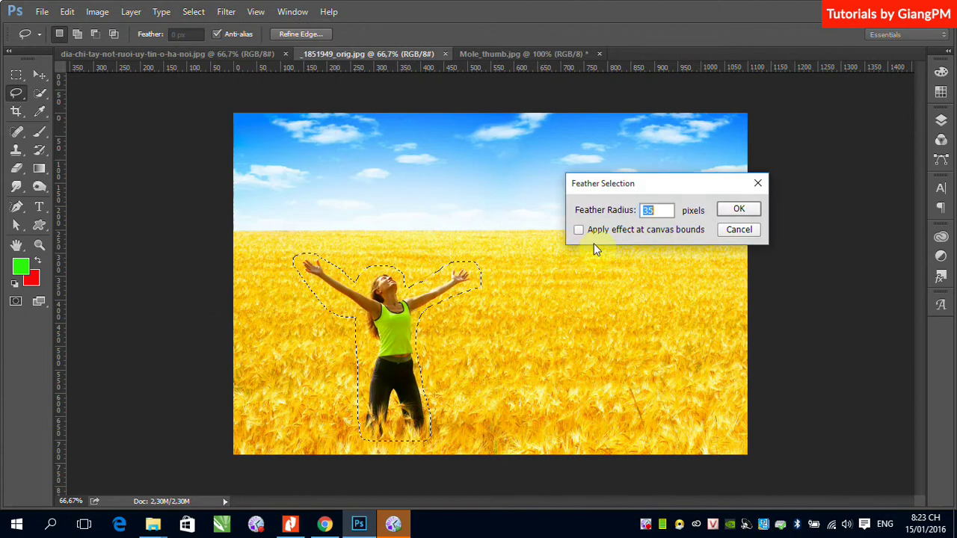
{"action": "type", "text": "10"}
{"action": "key", "text": "Return"}
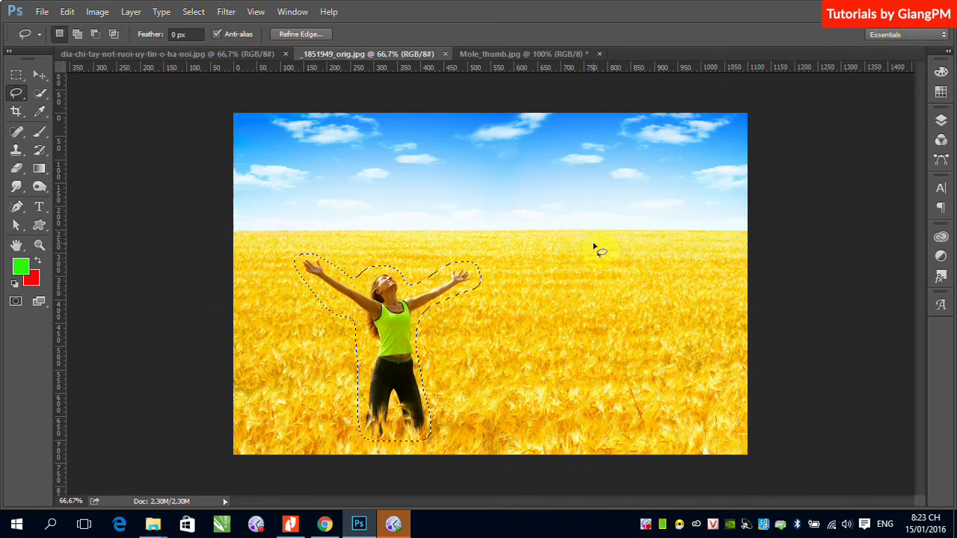
Step: Try moving the selected woman right with the Move tool, then undo the hole it left
{"action": "left_click", "coordinate": [39, 76]}
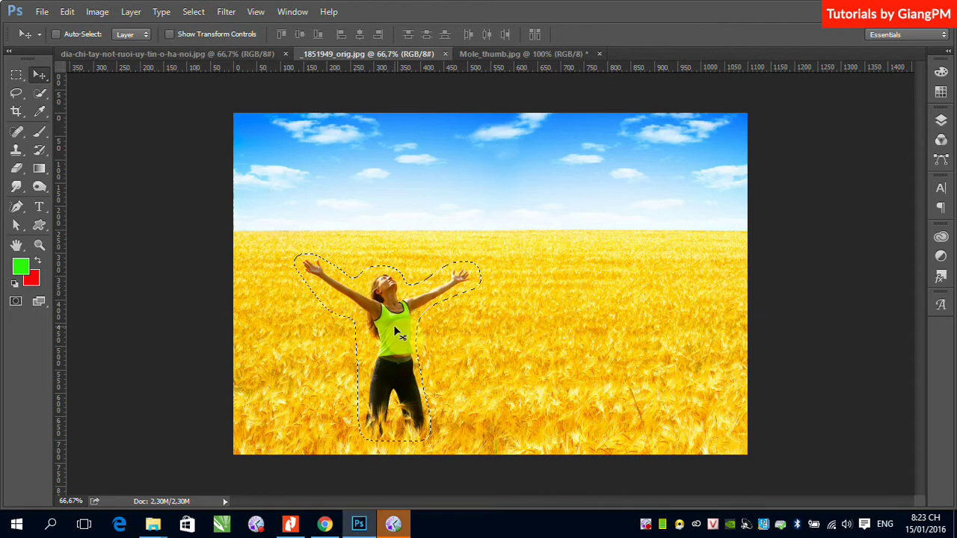
{"action": "left_click", "coordinate": [811, 390]}
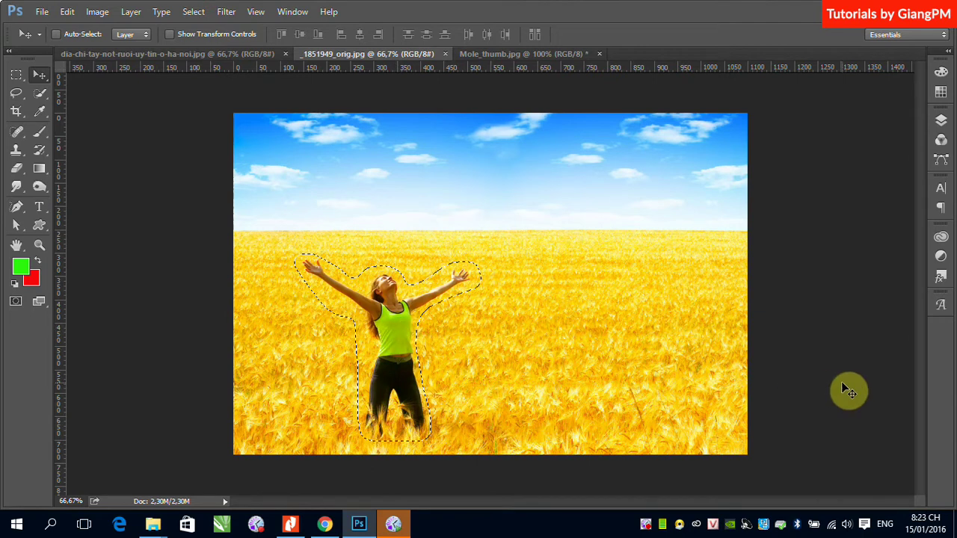
{"action": "left_click_drag", "start_coordinate": [371, 346], "coordinate": [652, 350]}
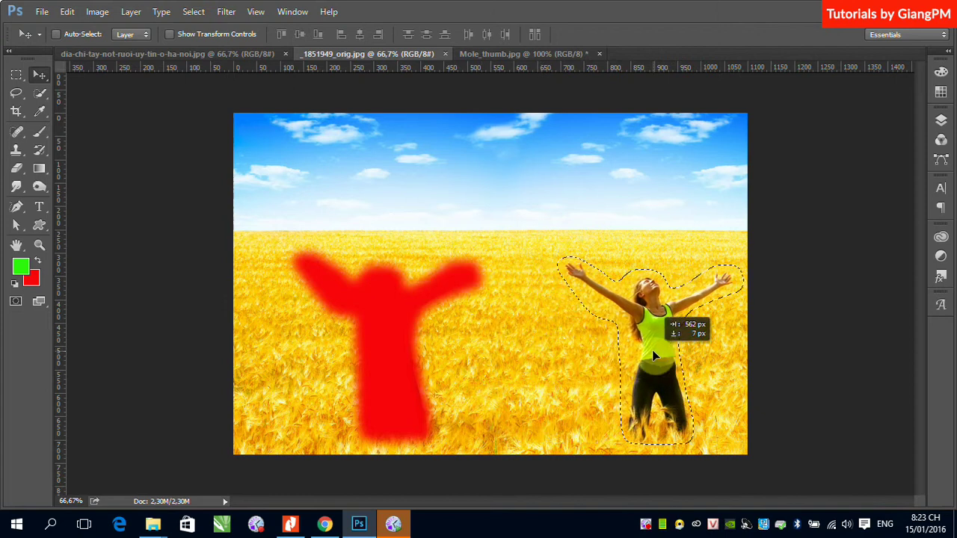
{"action": "key", "text": "ctrl+z"}
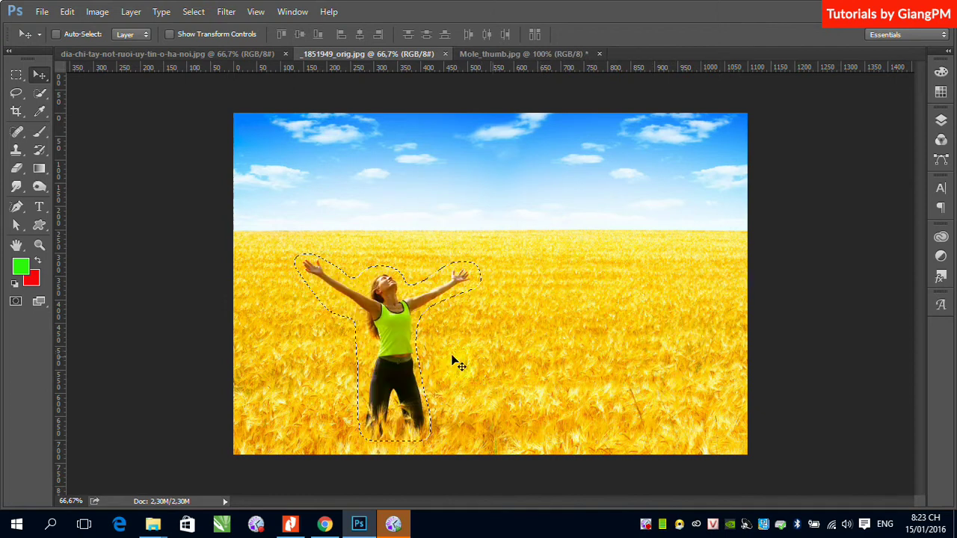
Step: Copy the woman to a new layer, drag it to the right side, and merge down
{"action": "key", "text": "ctrl+j"}
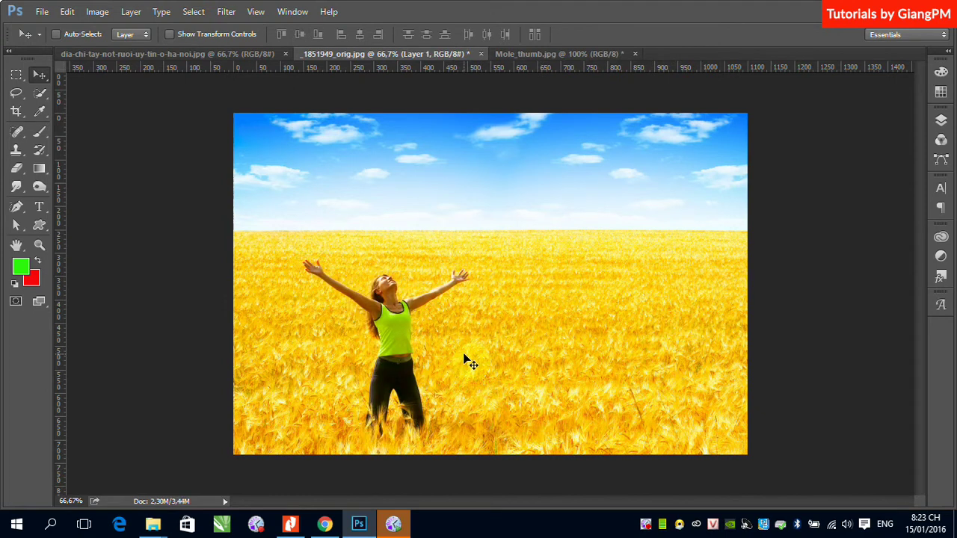
{"action": "left_click_drag", "start_coordinate": [390, 334], "coordinate": [638, 330]}
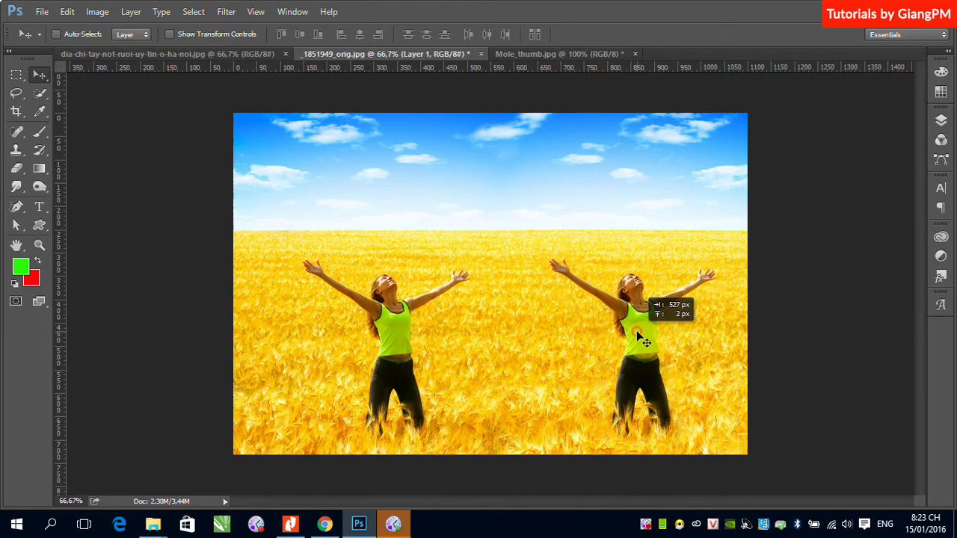
{"action": "left_click_drag", "start_coordinate": [639, 331], "coordinate": [644, 335]}
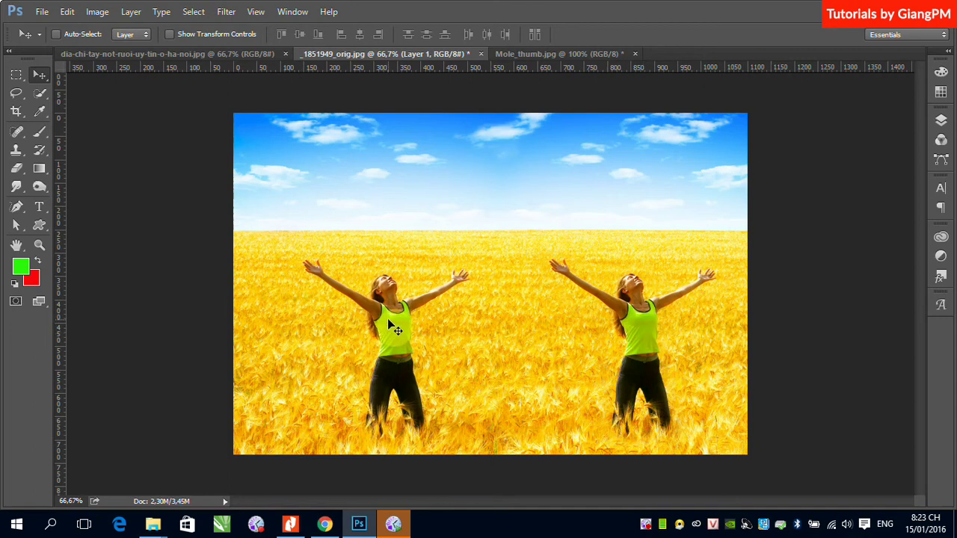
{"action": "left_click_drag", "start_coordinate": [388, 323], "coordinate": [390, 329]}
{"action": "key", "text": "ctrl+e"}
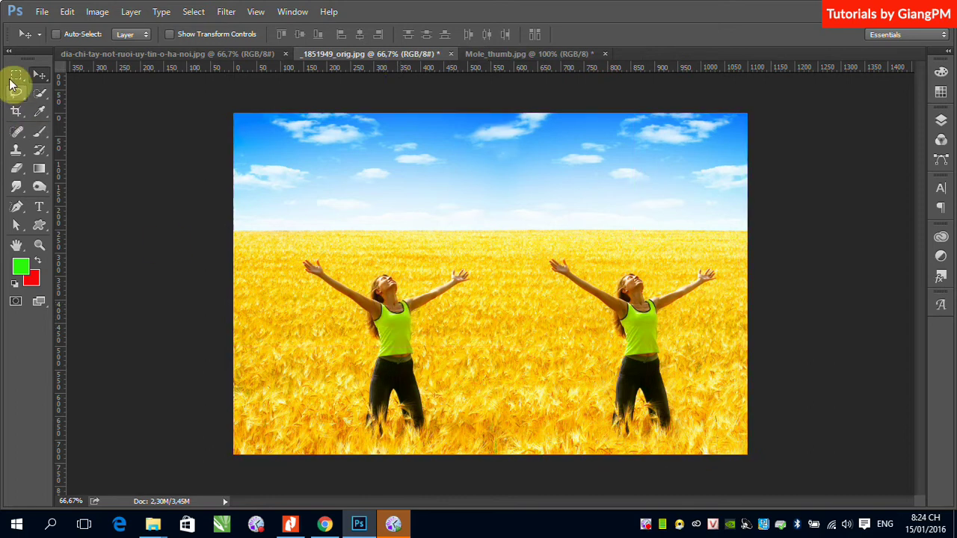
Step: Lasso around the original woman on the left
{"action": "left_click", "coordinate": [17, 92]}
{"action": "mouse_move", "coordinate": [345, 326]}
{"action": "left_mouse_down"}
{"action": "mouse_move", "coordinate": [298, 282]}
{"action": "mouse_move", "coordinate": [346, 262]}
{"action": "mouse_move", "coordinate": [418, 276]}
{"action": "mouse_move", "coordinate": [449, 267]}
{"action": "mouse_move", "coordinate": [482, 279]}
{"action": "mouse_move", "coordinate": [438, 324]}
{"action": "mouse_move", "coordinate": [446, 381]}
{"action": "mouse_move", "coordinate": [420, 447]}
{"action": "mouse_move", "coordinate": [352, 426]}
{"action": "mouse_move", "coordinate": [365, 341]}
{"action": "mouse_move", "coordinate": [336, 324]}
{"action": "left_mouse_up"}
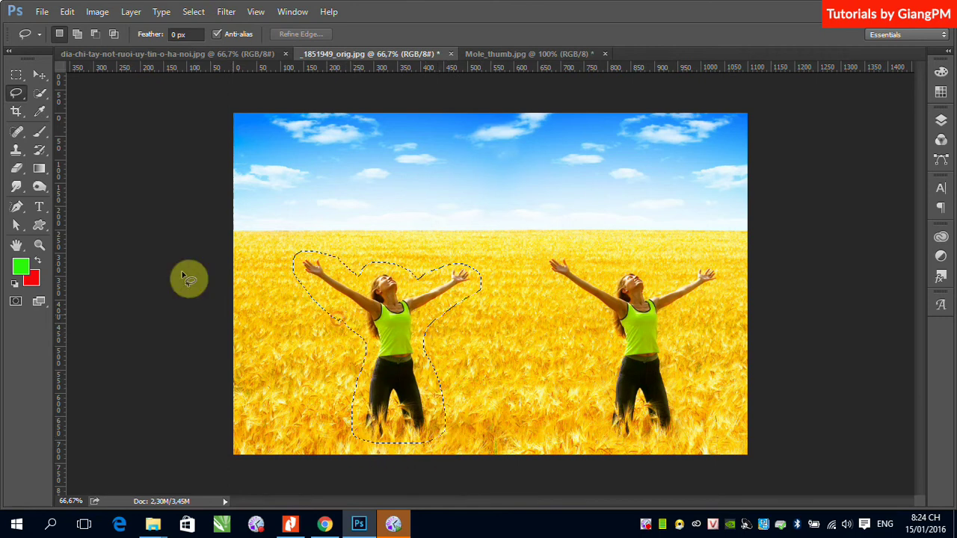
{"action": "left_click", "coordinate": [66, 11]}
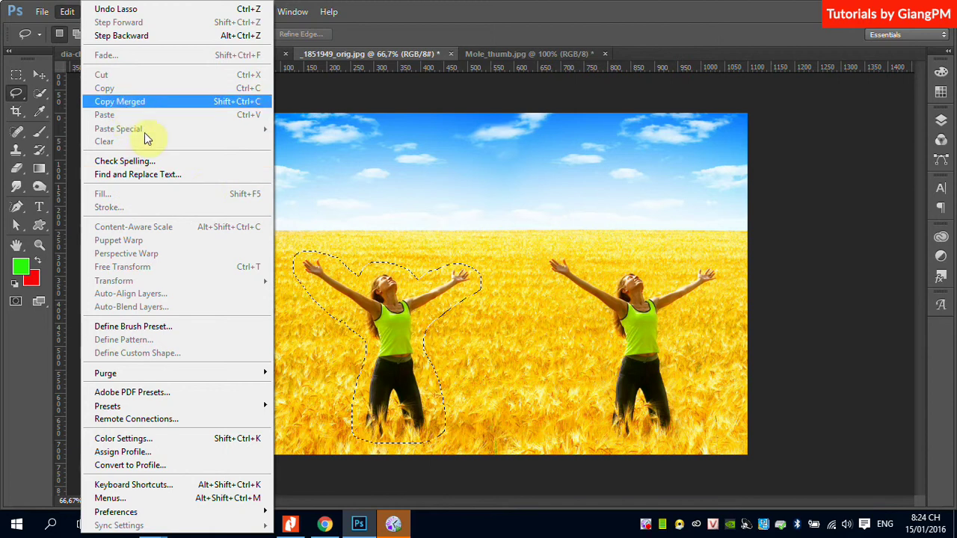
{"action": "left_click", "coordinate": [48, 75]}
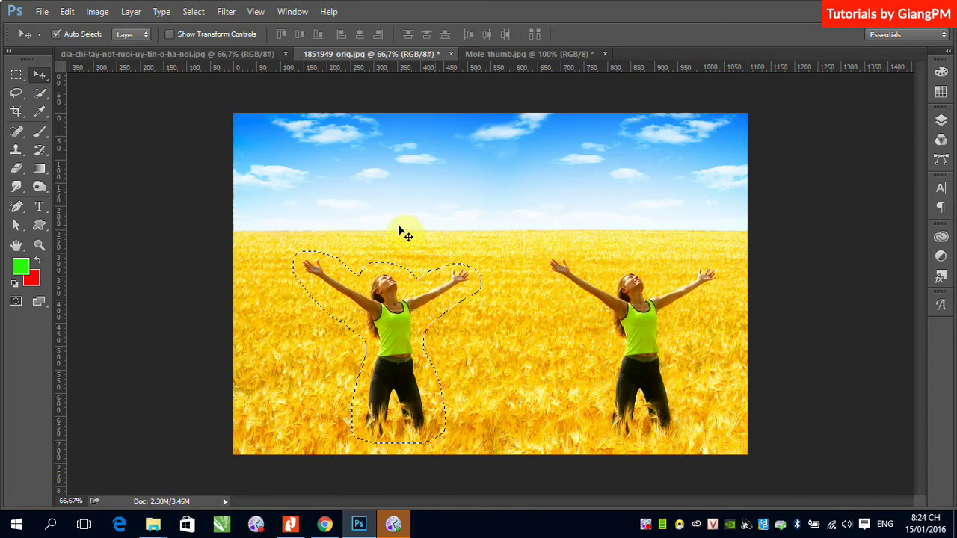
Step: On the Background layer, content-aware fill the selection so wheat replaces her
{"action": "left_click", "coordinate": [940, 120]}
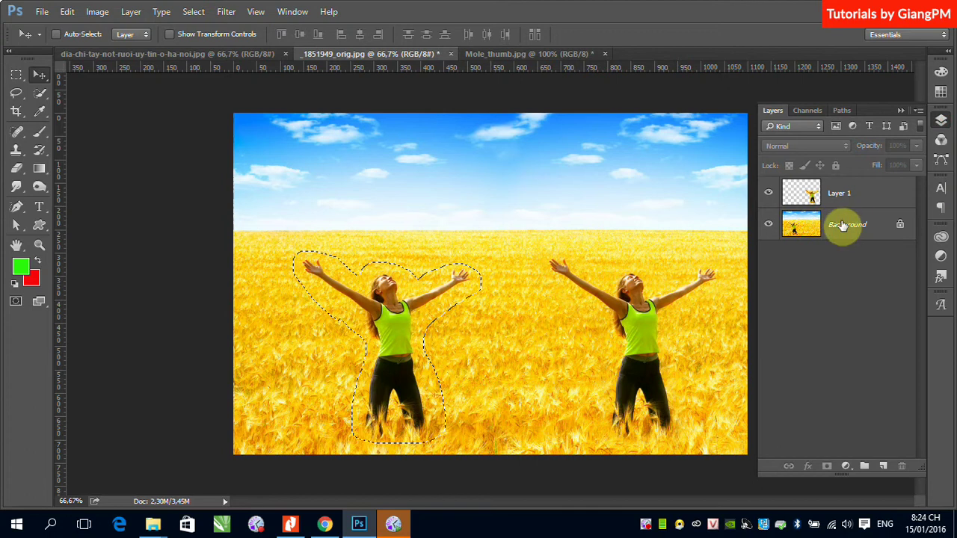
{"action": "left_click", "coordinate": [843, 225]}
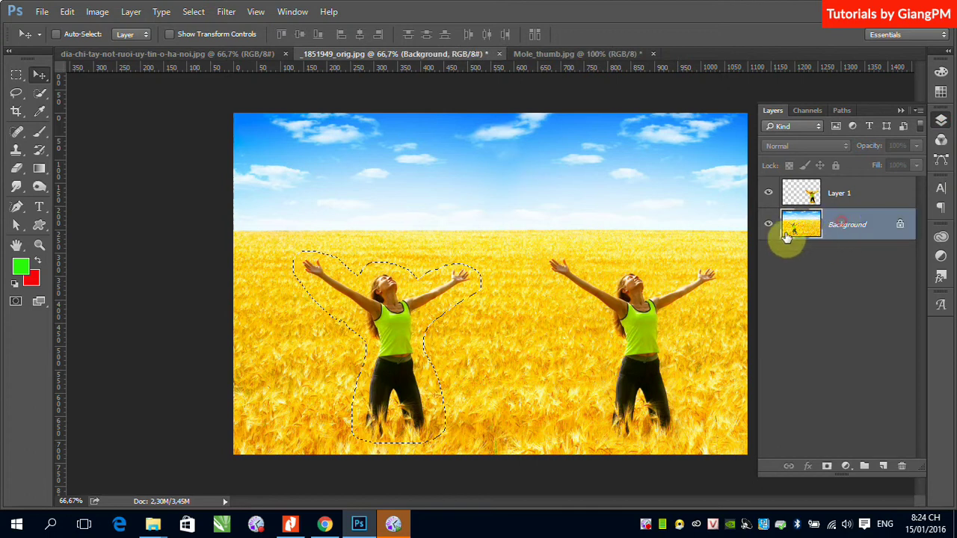
{"action": "left_click", "coordinate": [66, 13]}
{"action": "left_click", "coordinate": [160, 193]}
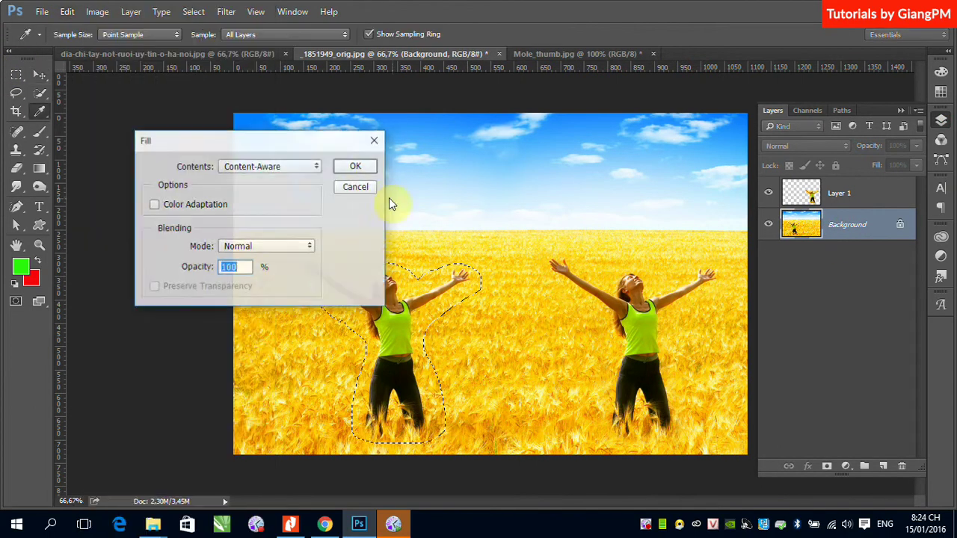
{"action": "left_click", "coordinate": [354, 167]}
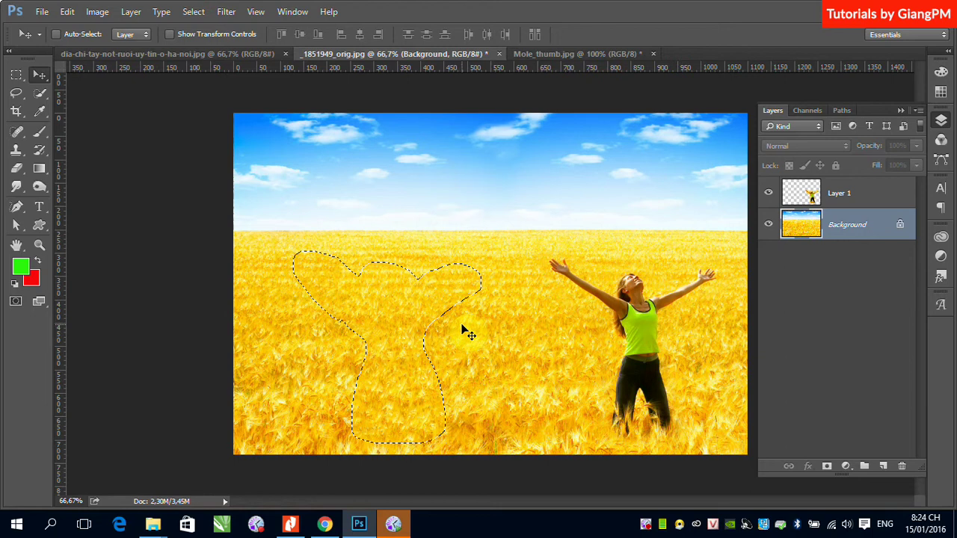
Step: Deselect and step back to the original single-woman, Background-only image
{"action": "key", "text": "ctrl+d"}
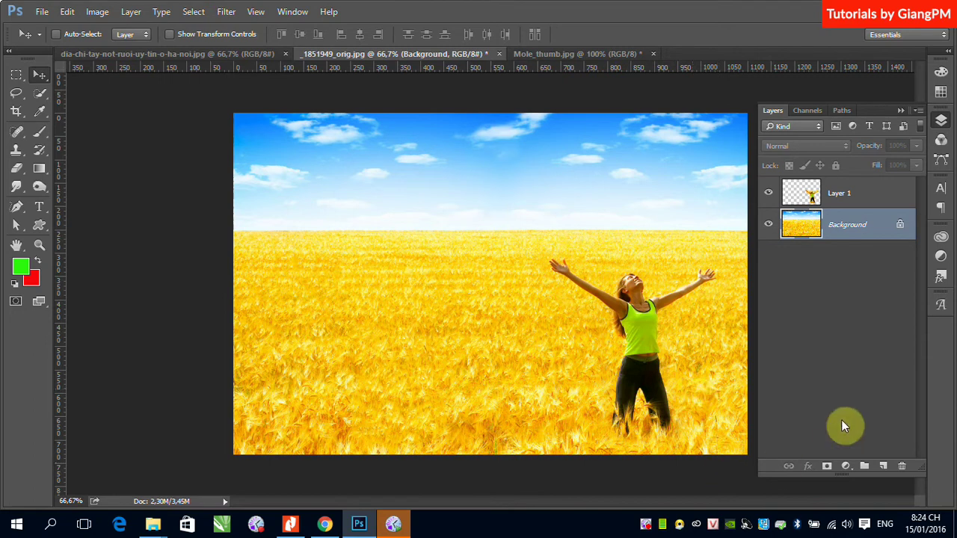
{"action": "key", "text": "ctrl+alt+z"}
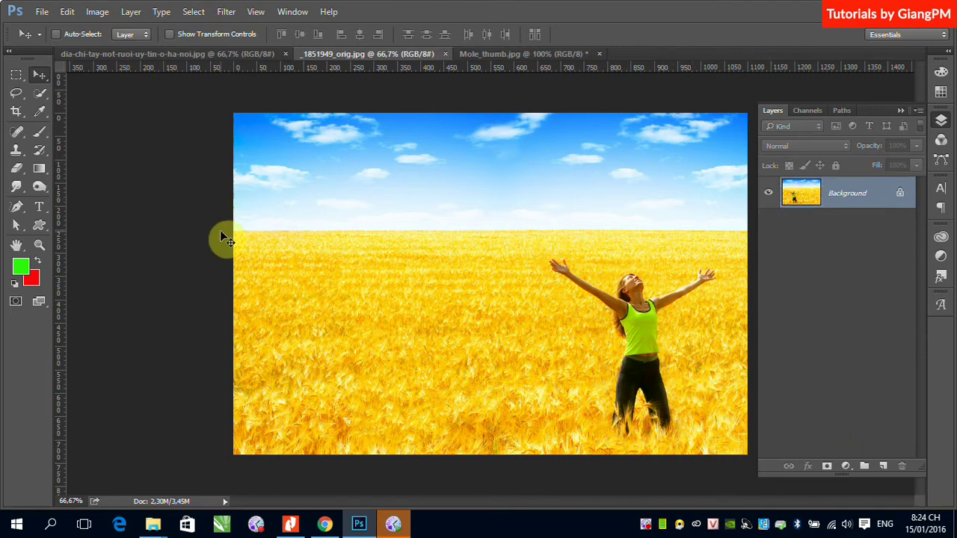
{"action": "key", "text": "ctrl+alt+z"}
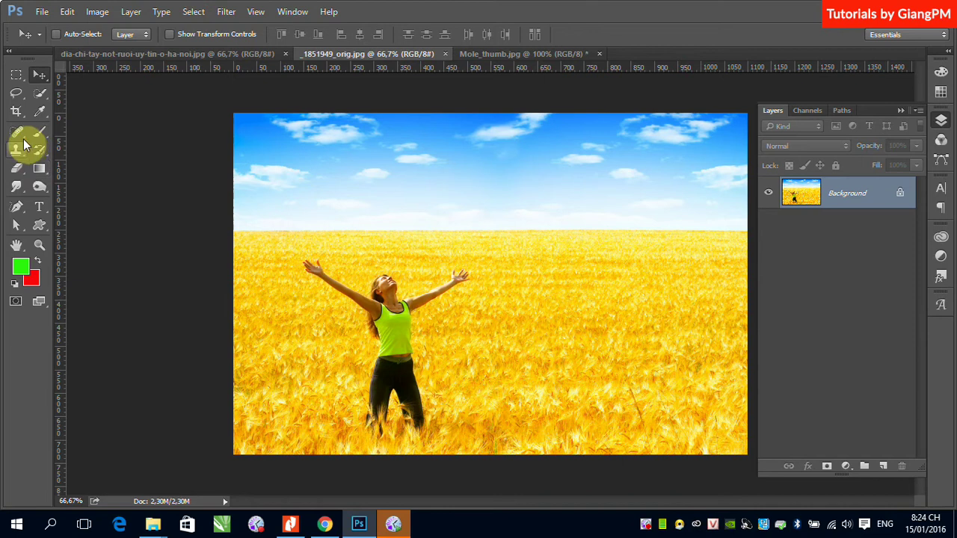
Step: With the Content-Aware Move Tool, outline the woman and drag her to the right side
{"action": "left_click_drag", "start_coordinate": [16, 132], "coordinate": [104, 174]}
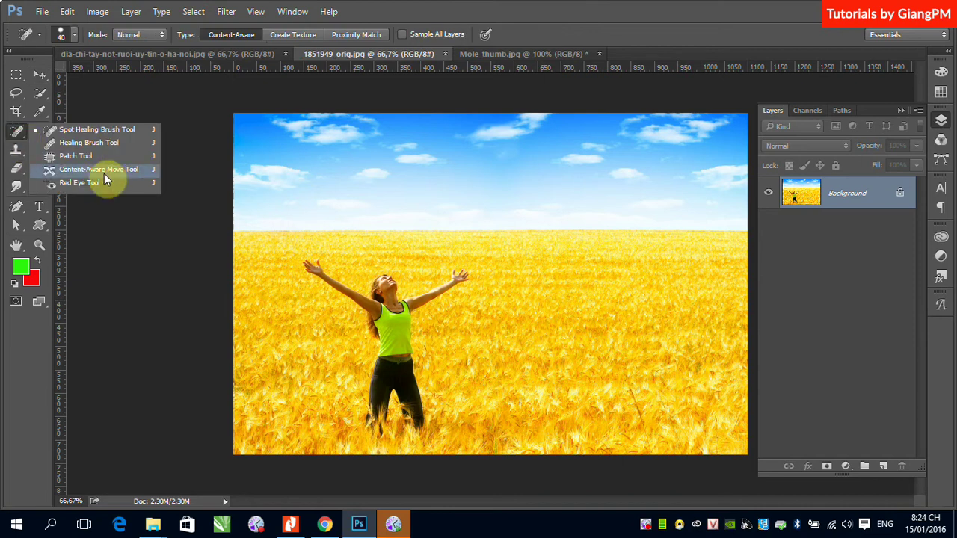
{"action": "left_click", "coordinate": [104, 173]}
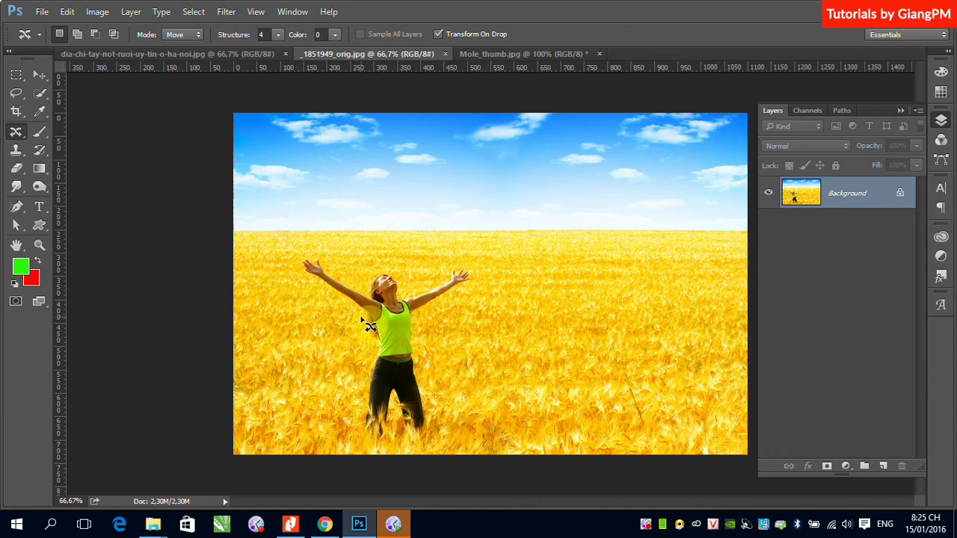
{"action": "mouse_move", "coordinate": [362, 322]}
{"action": "left_mouse_down"}
{"action": "mouse_move", "coordinate": [307, 257]}
{"action": "mouse_move", "coordinate": [419, 284]}
{"action": "mouse_move", "coordinate": [455, 269]}
{"action": "mouse_move", "coordinate": [489, 284]}
{"action": "mouse_move", "coordinate": [438, 321]}
{"action": "mouse_move", "coordinate": [427, 366]}
{"action": "mouse_move", "coordinate": [448, 436]}
{"action": "mouse_move", "coordinate": [401, 447]}
{"action": "mouse_move", "coordinate": [355, 420]}
{"action": "mouse_move", "coordinate": [358, 317]}
{"action": "left_mouse_up"}
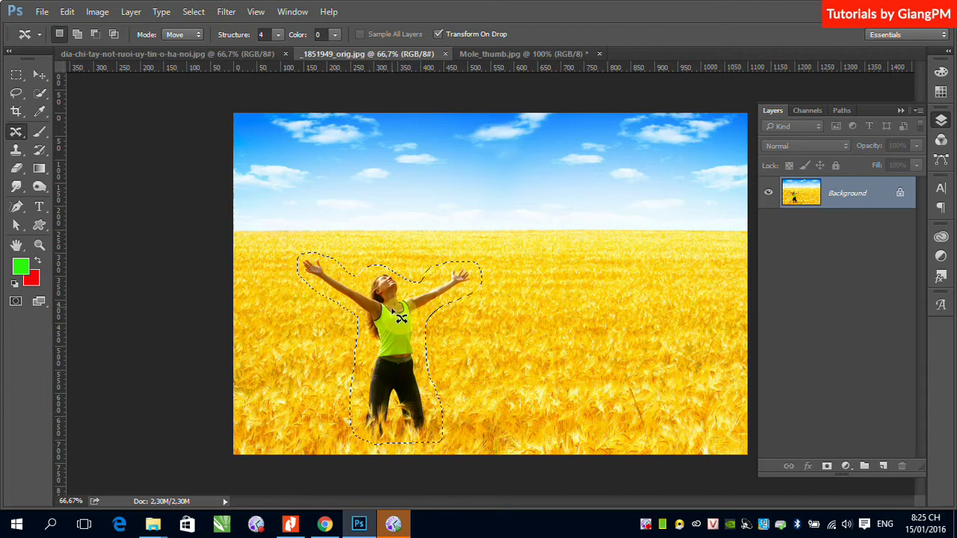
{"action": "left_click_drag", "start_coordinate": [389, 320], "coordinate": [638, 314]}
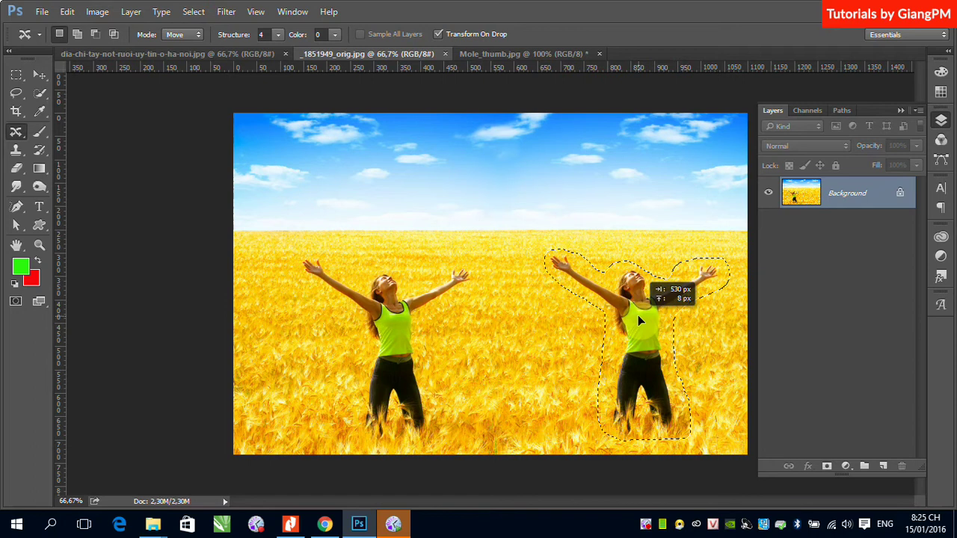
{"action": "left_click_drag", "start_coordinate": [637, 314], "coordinate": [629, 316]}
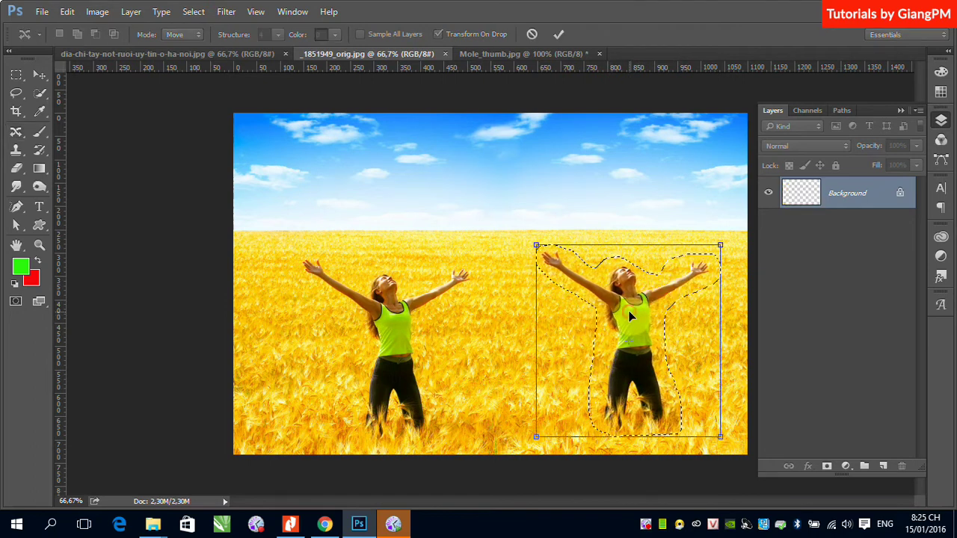
Step: Commit the Content-Aware Move, leaving the woman on the right and wheat filling her old spot
{"action": "left_click", "coordinate": [936, 432]}
{"action": "key", "text": "Return"}
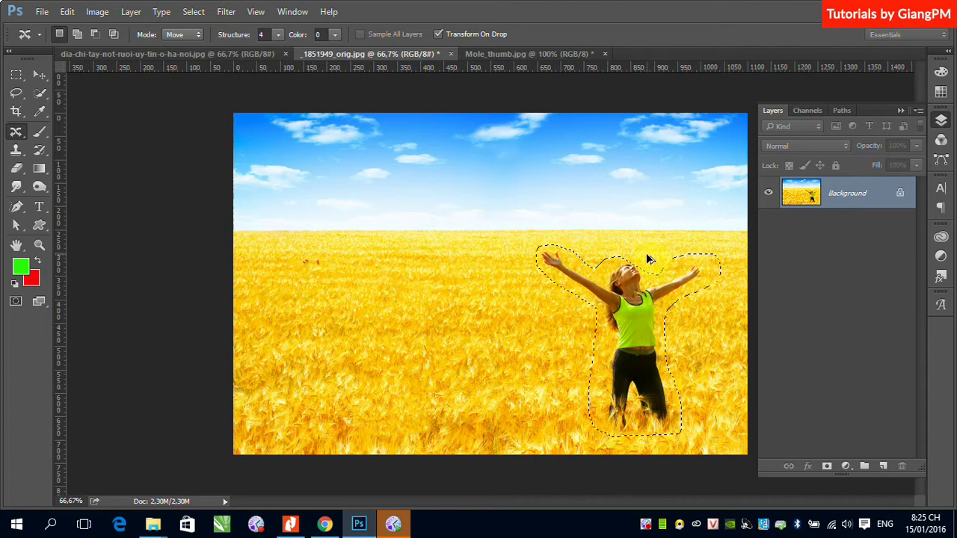
Step: Return the woman to the left, then re-outline her and content-aware move her to the right
{"action": "left_click_drag", "start_coordinate": [647, 259], "coordinate": [408, 268]}
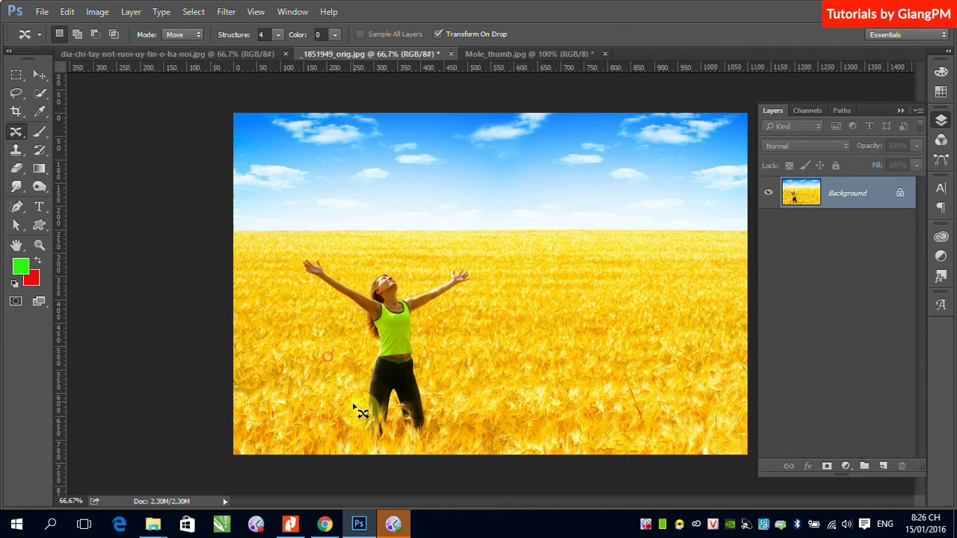
{"action": "mouse_move", "coordinate": [340, 434]}
{"action": "left_mouse_down"}
{"action": "mouse_move", "coordinate": [327, 340]}
{"action": "mouse_move", "coordinate": [430, 276]}
{"action": "mouse_move", "coordinate": [354, 453]}
{"action": "mouse_move", "coordinate": [344, 437]}
{"action": "left_mouse_up"}
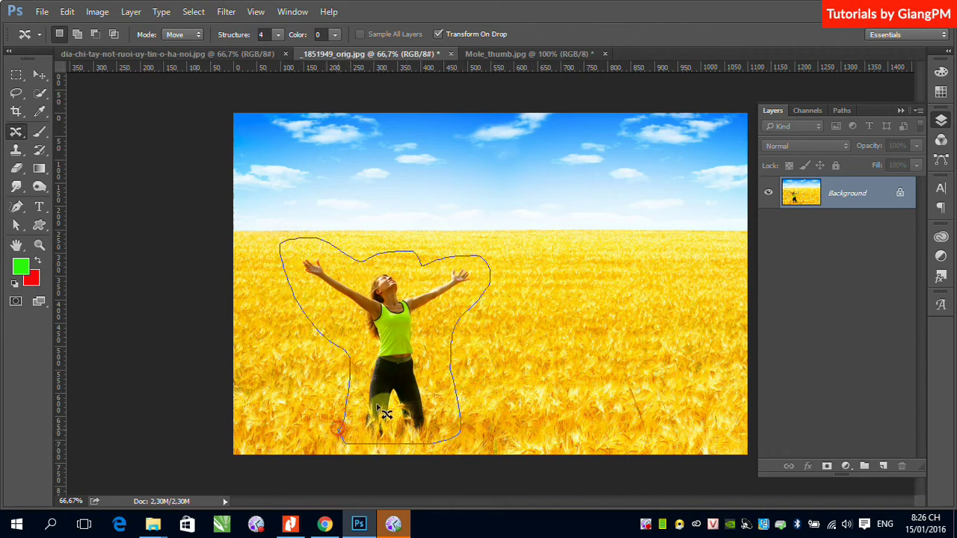
{"action": "left_click_drag", "start_coordinate": [395, 329], "coordinate": [640, 326]}
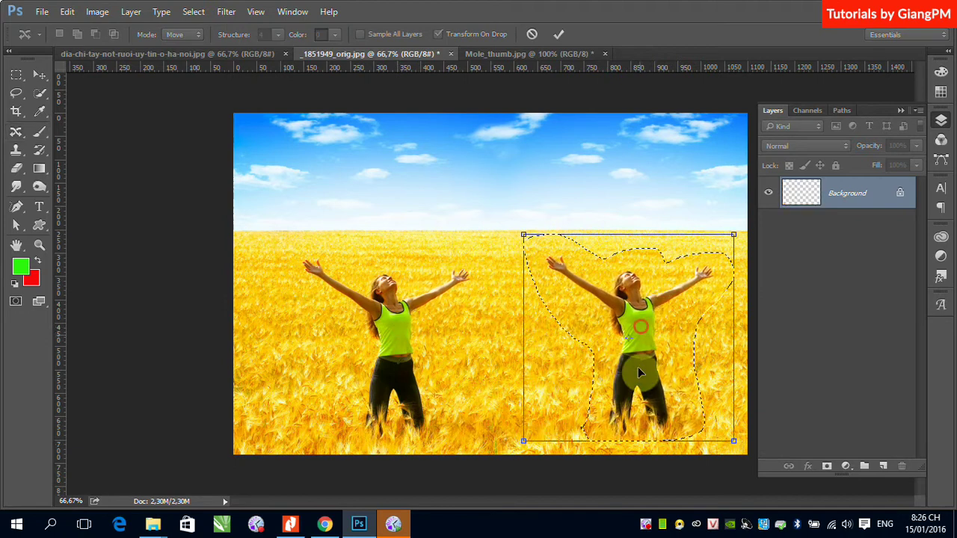
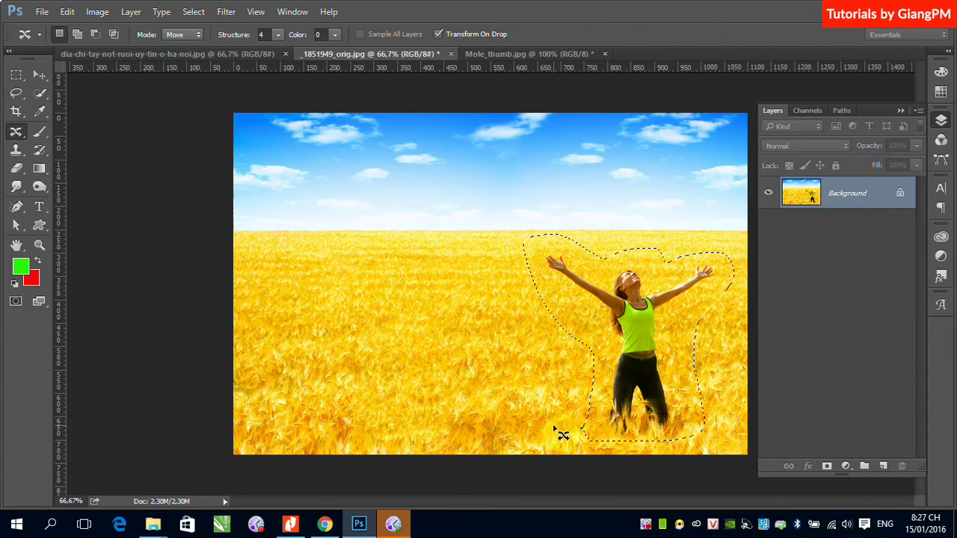
Step: Undo the move, then duplicate the woman to the right using Content-Aware Move in Extend mode
{"action": "key", "text": "ctrl+d"}
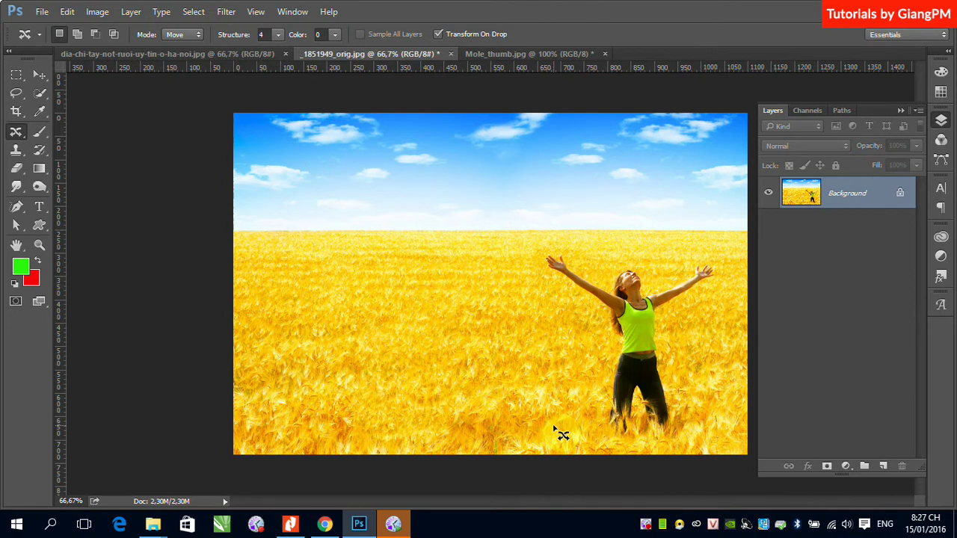
{"action": "key", "text": "ctrl+alt+z"}
{"action": "key", "text": "ctrl+alt+z"}
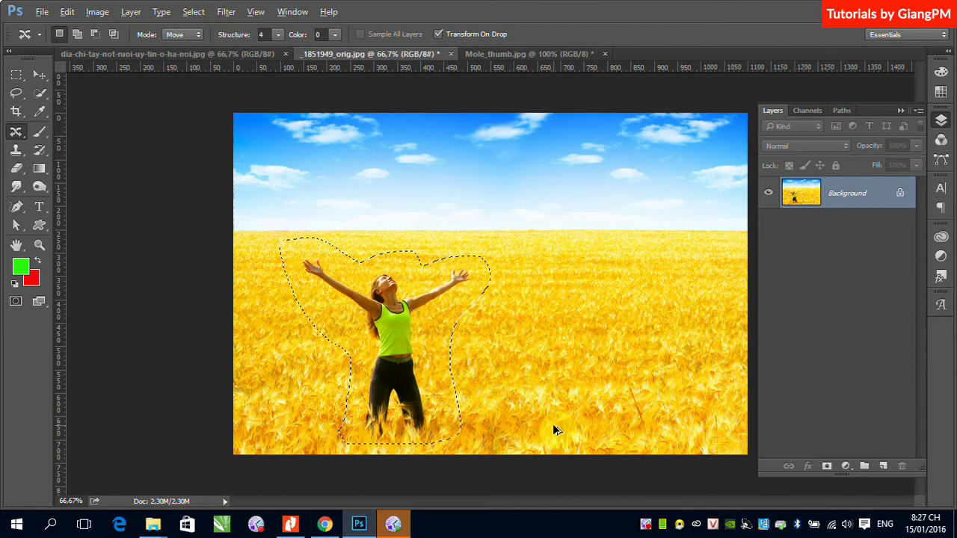
{"action": "left_click", "coordinate": [196, 35]}
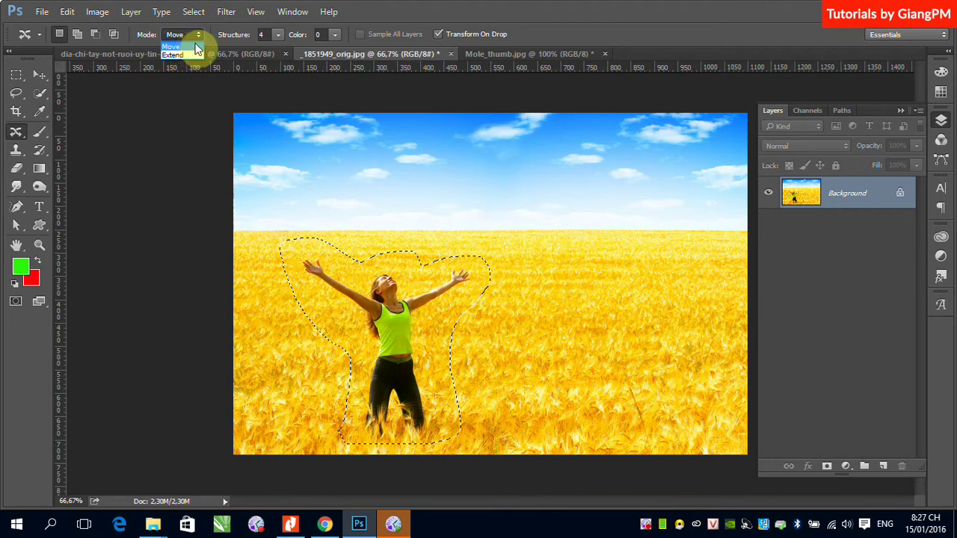
{"action": "left_click", "coordinate": [184, 54]}
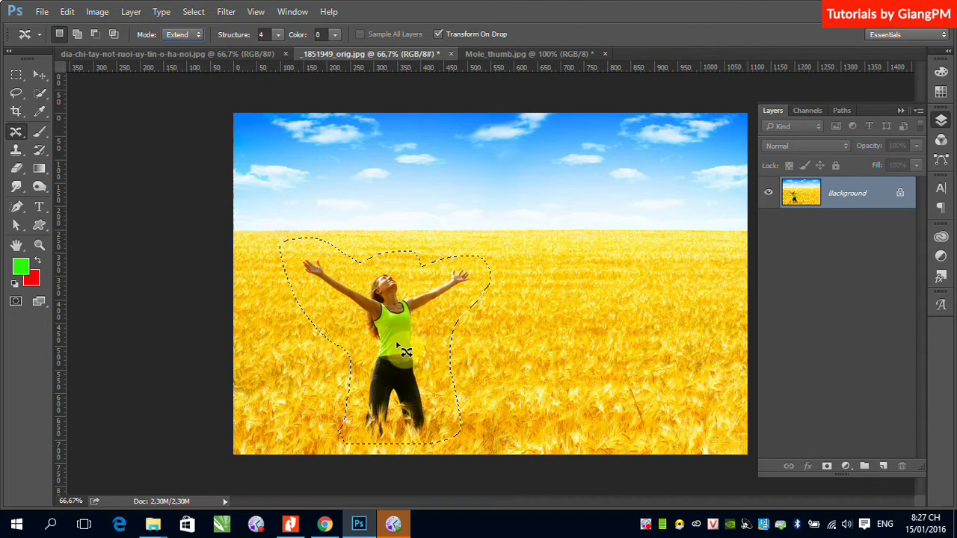
{"action": "left_click_drag", "start_coordinate": [382, 341], "coordinate": [646, 341]}
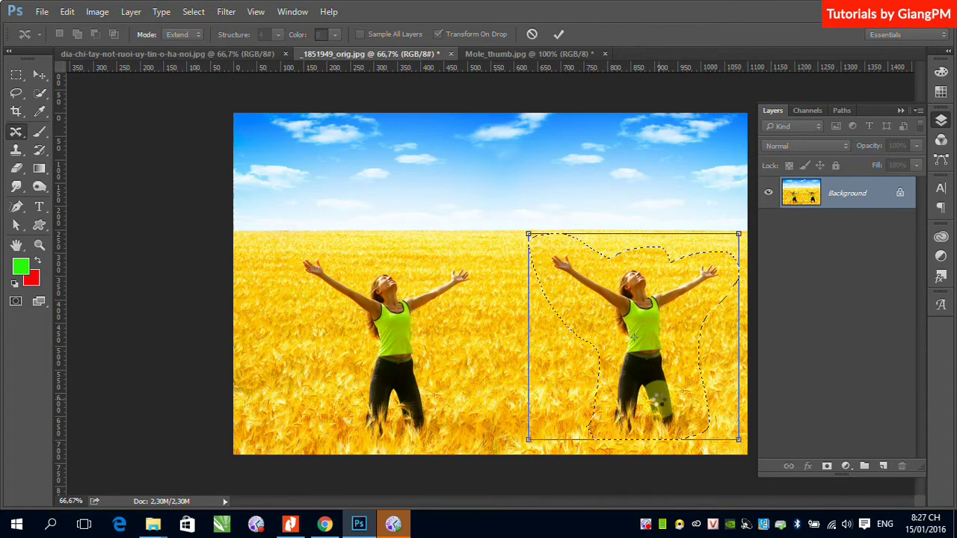
{"action": "key", "text": "Return"}
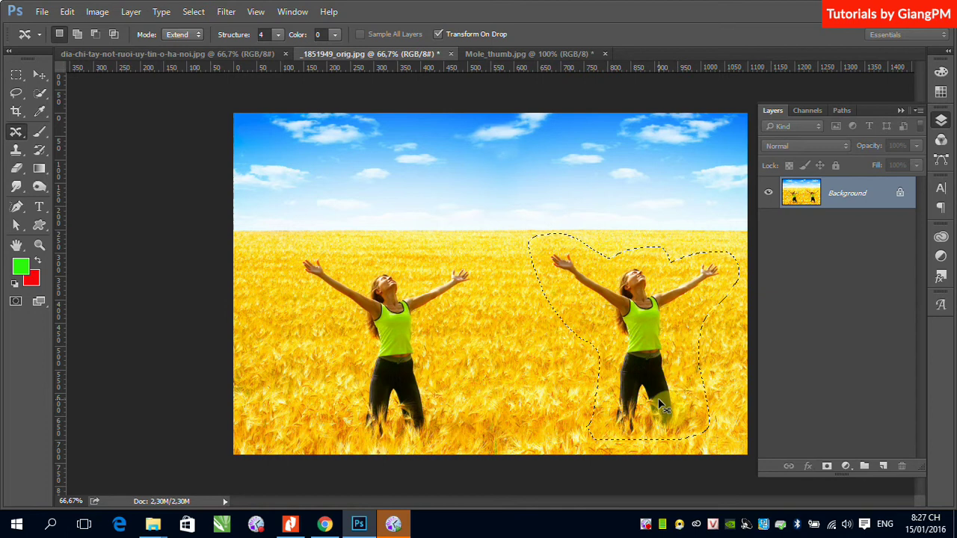
{"action": "key", "text": "ctrl+d"}
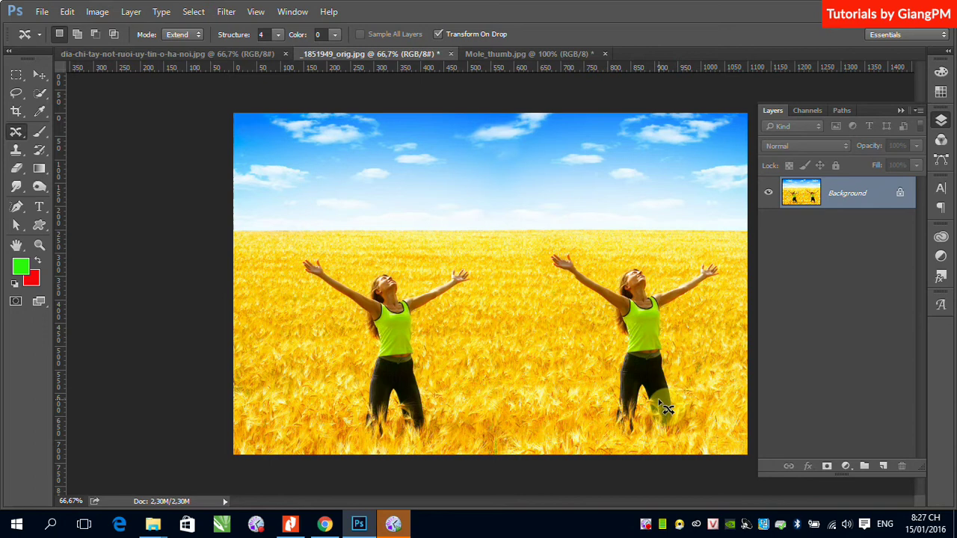
Step: Show the toolbox's healing tool flyout, which contains the Red Eye Tool
{"action": "left_click", "coordinate": [16, 136]}
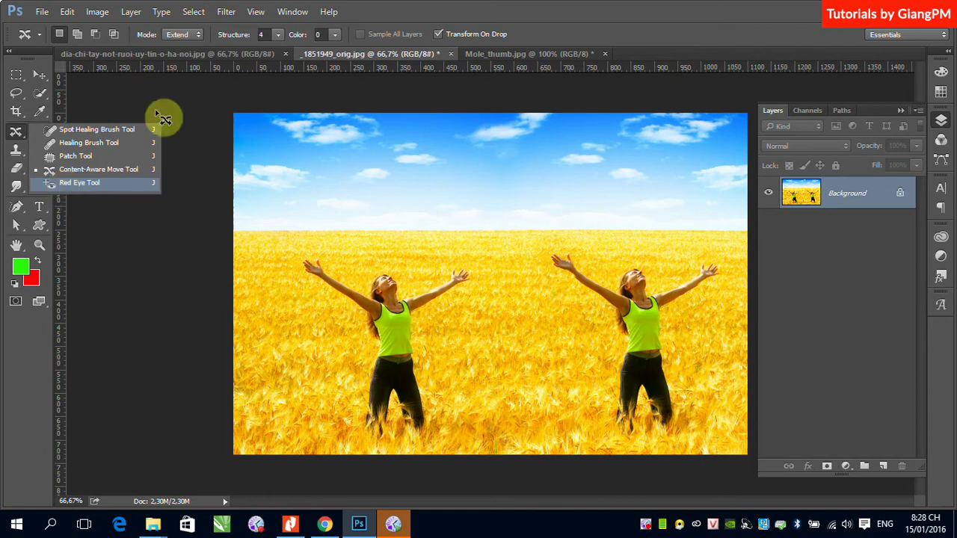
Step: From the Mole_thumb.jpg tab, open the Red2.jpg baby photo via File > Open
{"action": "left_click", "coordinate": [511, 55]}
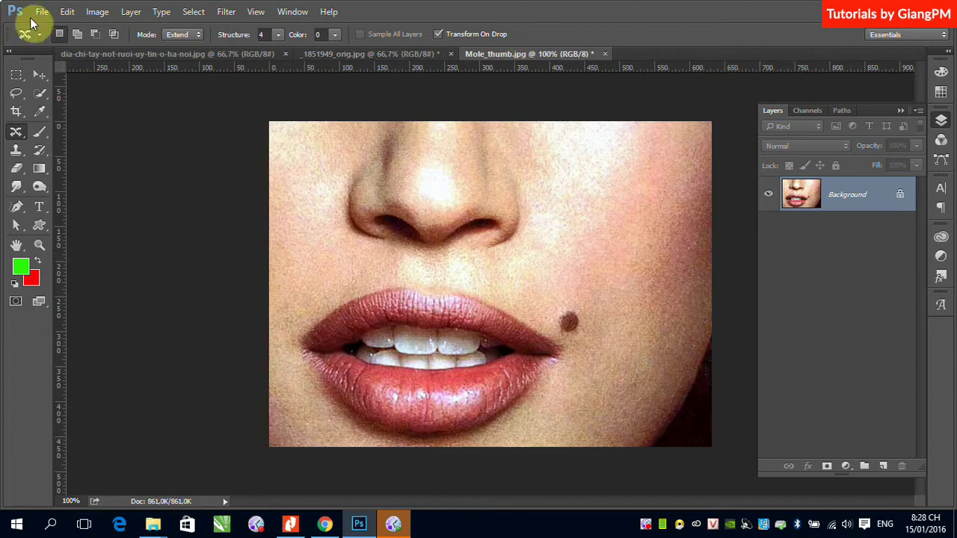
{"action": "left_click", "coordinate": [42, 12]}
{"action": "left_click", "coordinate": [59, 41]}
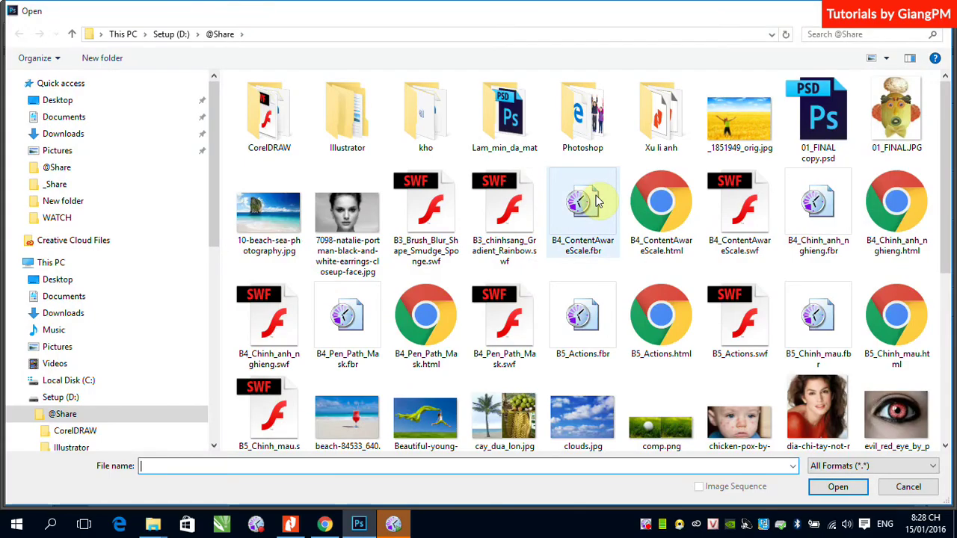
{"action": "scroll", "coordinate": [628, 323], "scroll_direction": "down", "scroll_amount": 5}
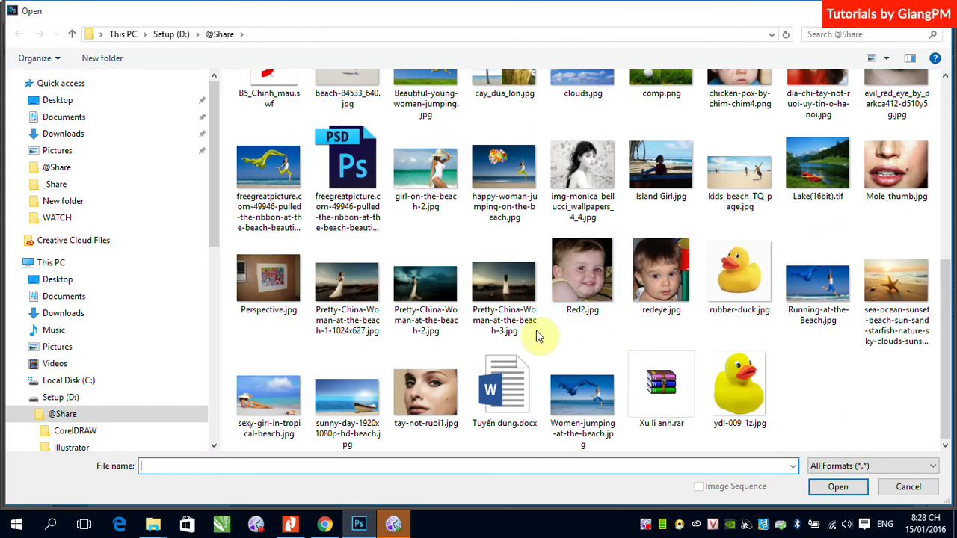
{"action": "left_click", "coordinate": [588, 281]}
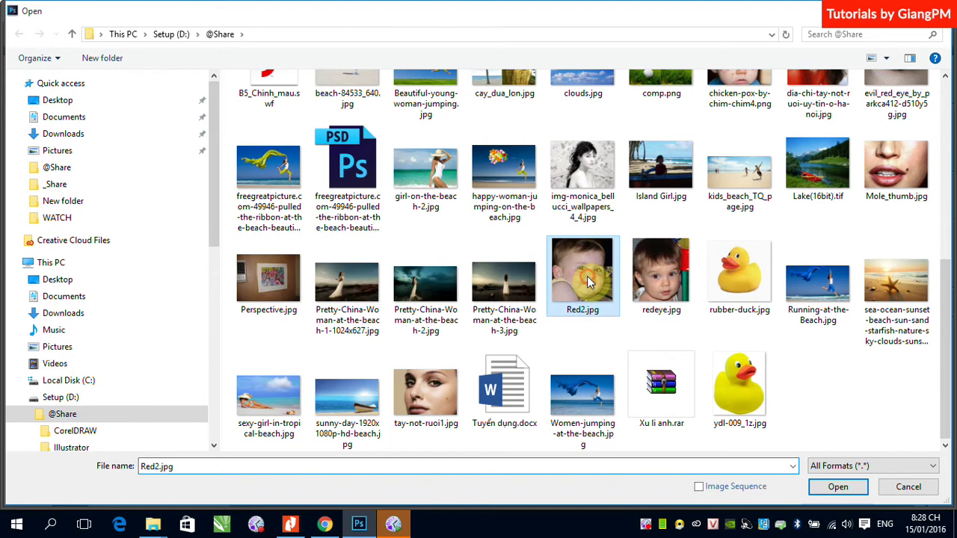
{"action": "left_click", "coordinate": [834, 486]}
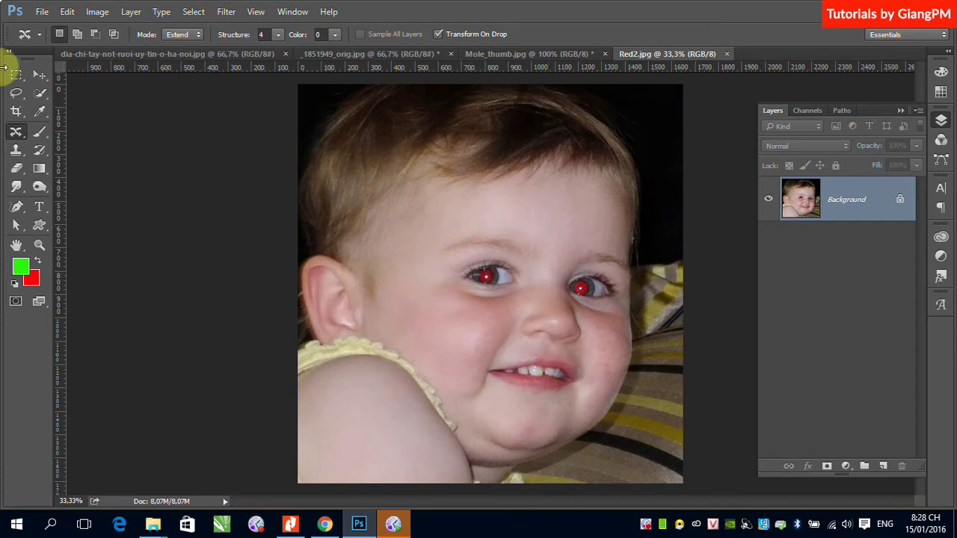
Step: Zoom into the eyes and remove the red from the left pupil with the Red Eye Tool
{"action": "right_click", "coordinate": [15, 132]}
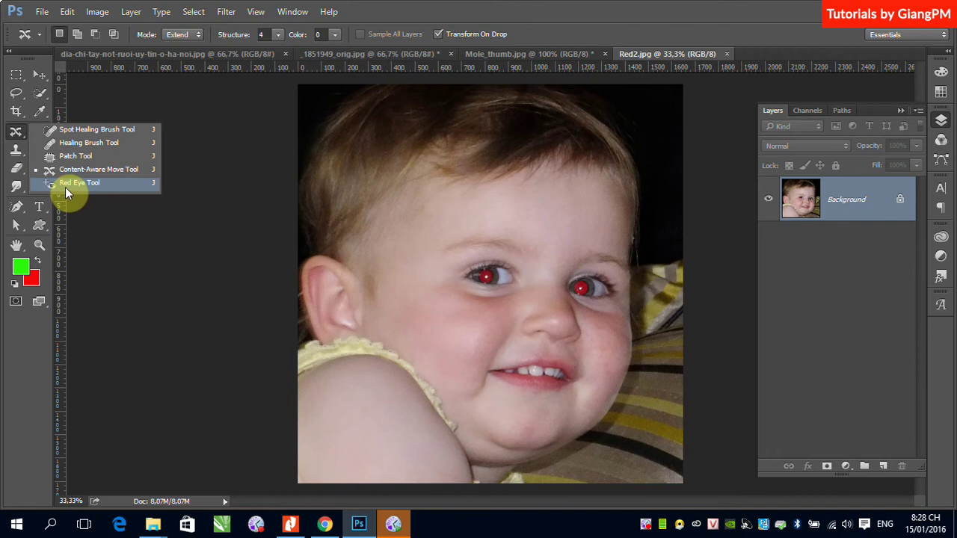
{"action": "left_click", "coordinate": [65, 188]}
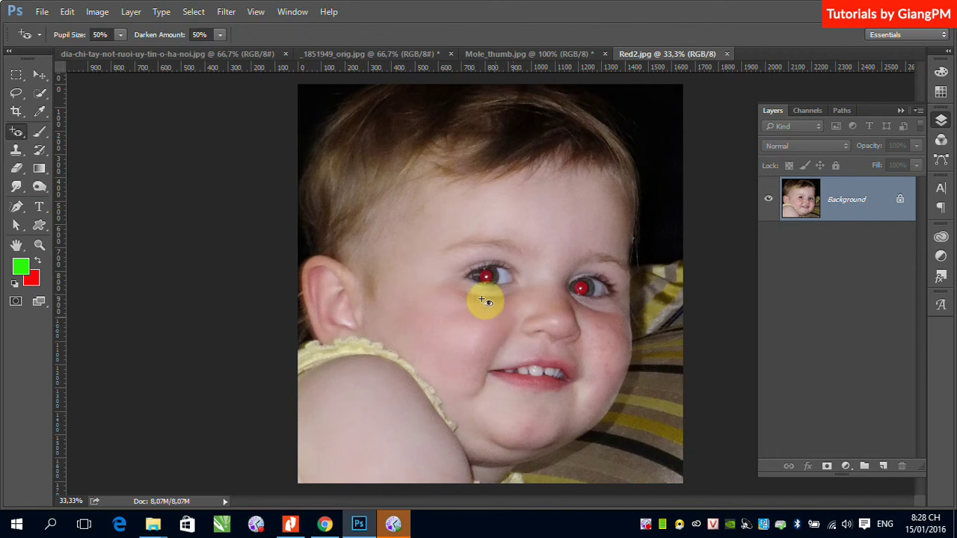
{"action": "left_click_drag", "start_coordinate": [440, 244], "coordinate": [610, 319]}
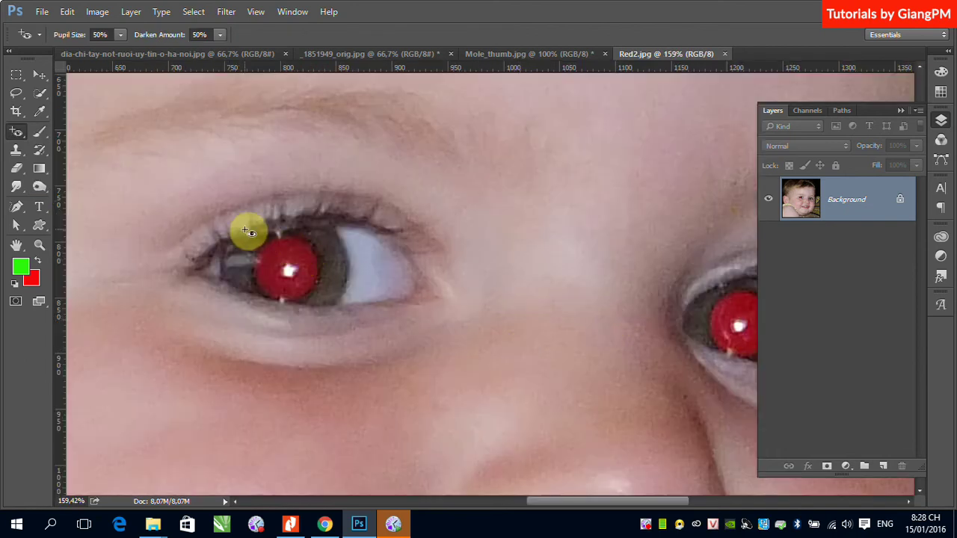
{"action": "left_click_drag", "start_coordinate": [238, 230], "coordinate": [330, 307]}
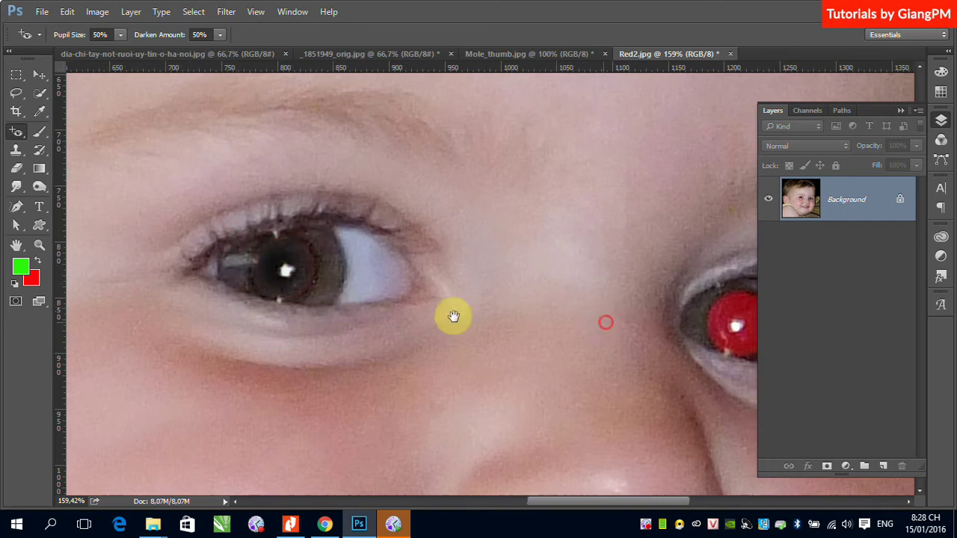
Step: Darken the right pupil with repeated Red Eye passes, then zoom back out to the whole face
{"action": "left_click_drag", "start_coordinate": [604, 322], "coordinate": [374, 309]}
{"action": "left_click_drag", "start_coordinate": [470, 270], "coordinate": [561, 358]}
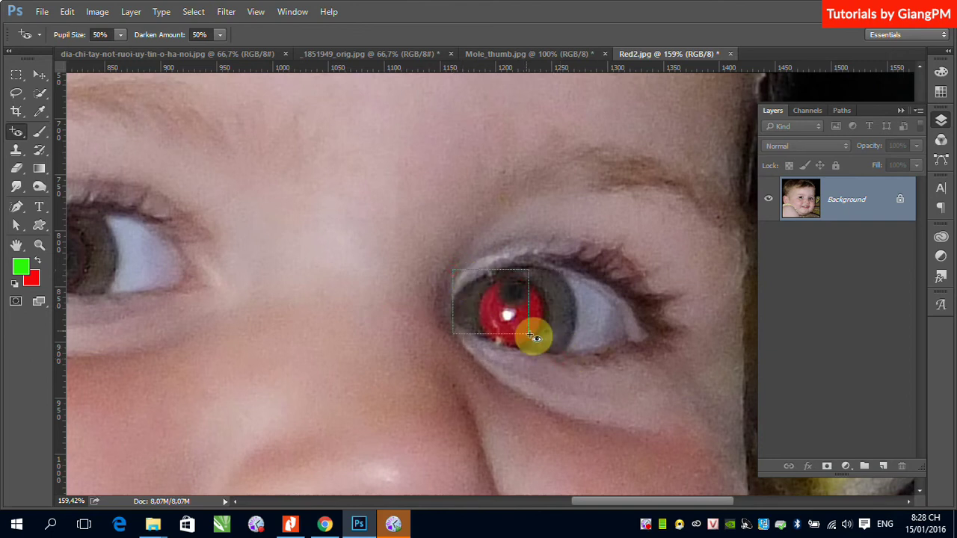
{"action": "left_click_drag", "start_coordinate": [472, 278], "coordinate": [587, 364]}
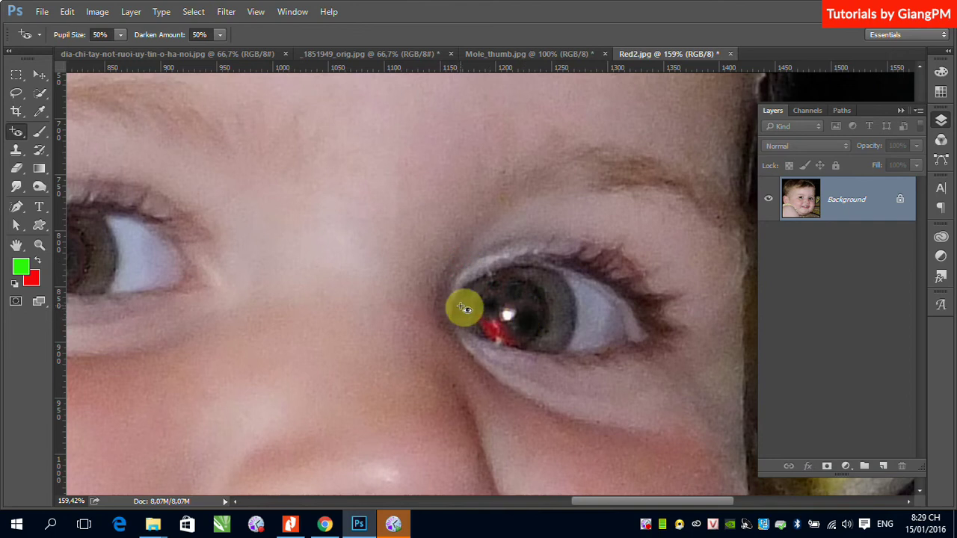
{"action": "left_click_drag", "start_coordinate": [466, 305], "coordinate": [544, 368]}
{"action": "left_click", "coordinate": [506, 341]}
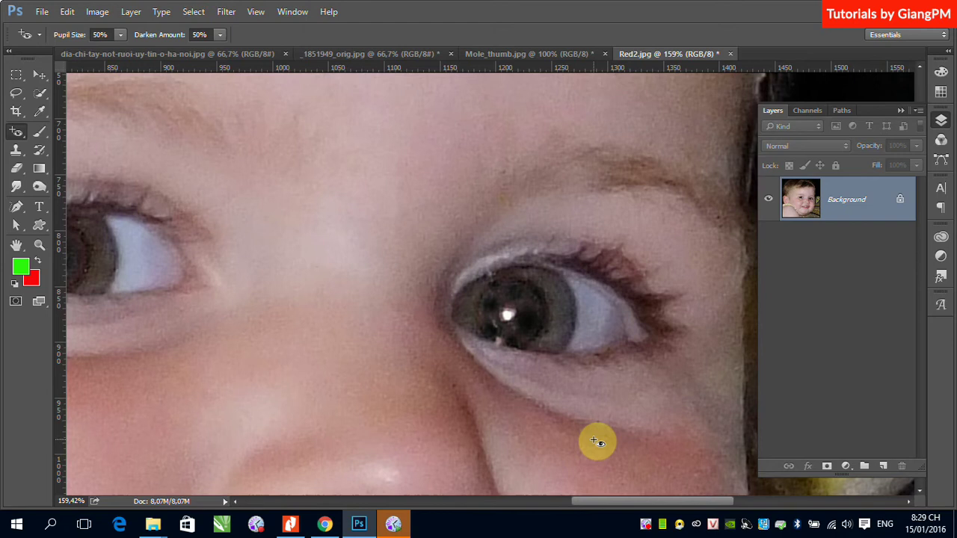
{"action": "key", "text": "ctrl+minus"}
{"action": "key", "text": "ctrl+minus"}
{"action": "key", "text": "ctrl+minus"}
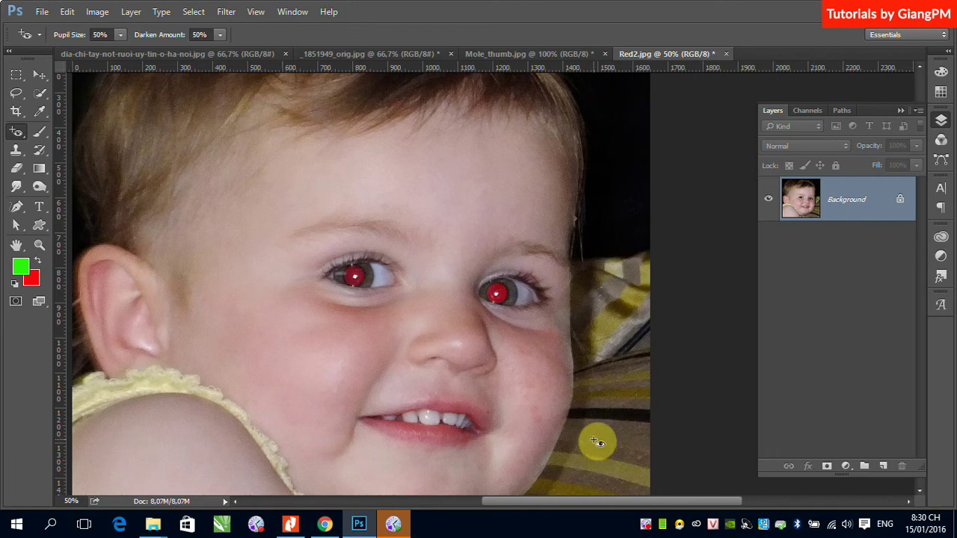
Step: Select the Brush tool and bring up the painting tools flyout
{"action": "left_click", "coordinate": [41, 141]}
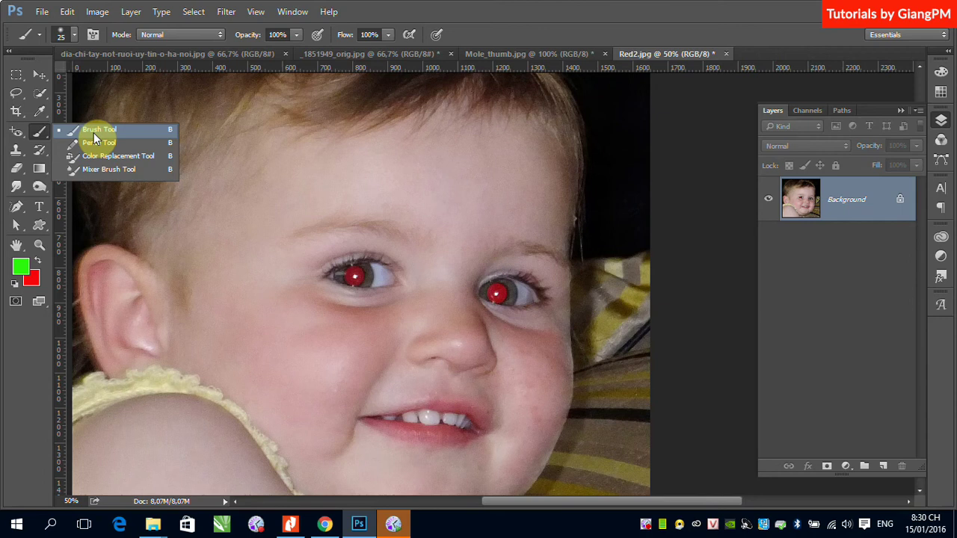
Step: Set the Brush to Color mode and paint sampled iris brown over the left red pupil
{"action": "left_click", "coordinate": [94, 134]}
{"action": "left_click_drag", "start_coordinate": [274, 220], "coordinate": [424, 334]}
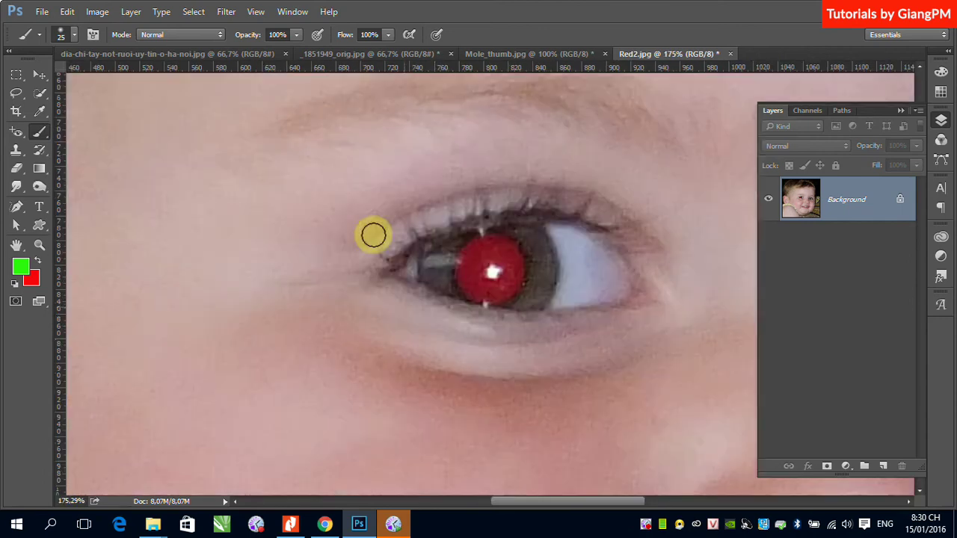
{"action": "left_click", "coordinate": [221, 36]}
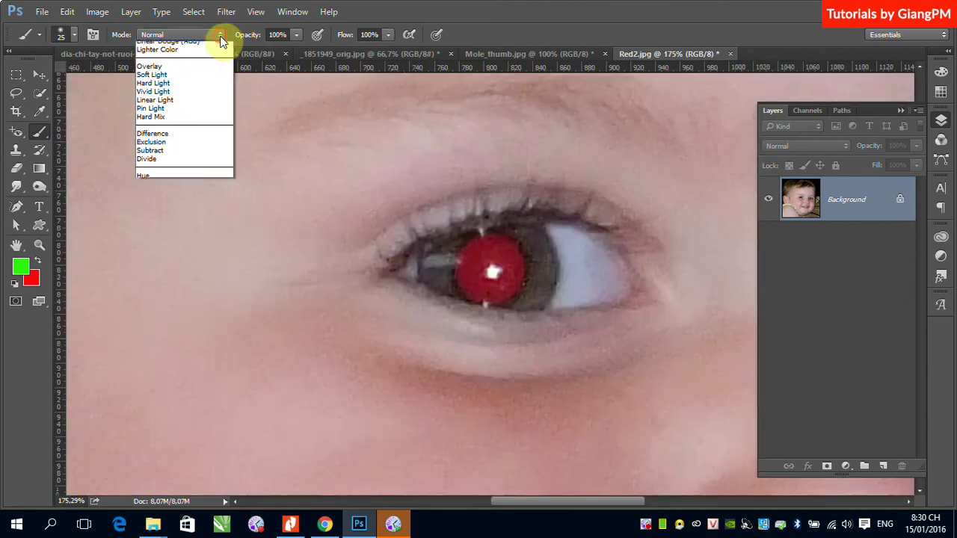
{"action": "left_click", "coordinate": [166, 317]}
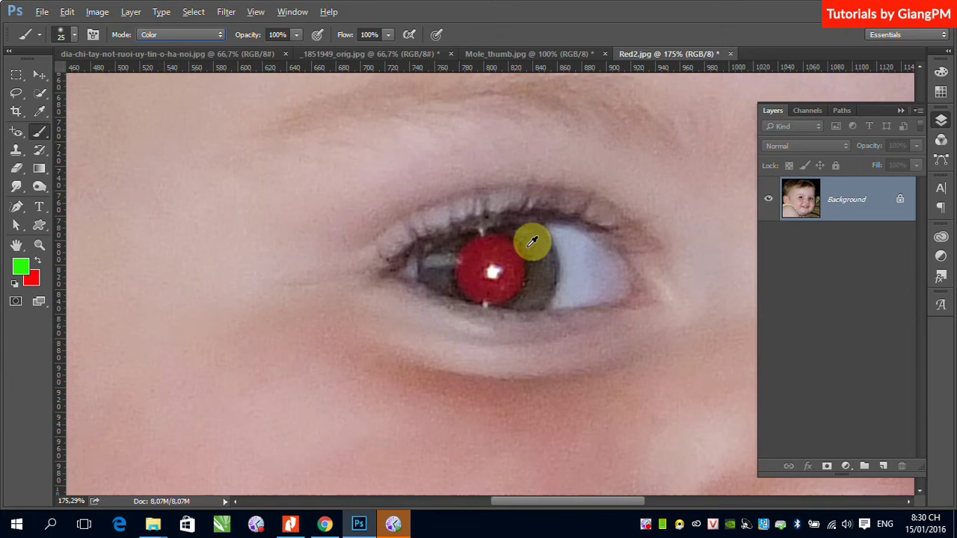
{"action": "left_click", "coordinate": [532, 241], "text": "alt"}
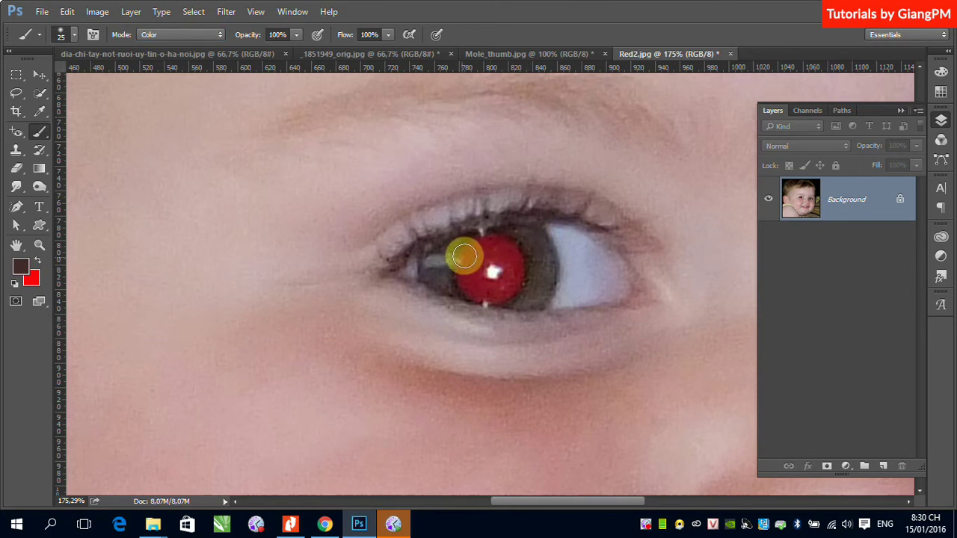
{"action": "mouse_move", "coordinate": [463, 256]}
{"action": "left_mouse_down"}
{"action": "mouse_move", "coordinate": [520, 250]}
{"action": "mouse_move", "coordinate": [491, 239]}
{"action": "mouse_move", "coordinate": [495, 293]}
{"action": "mouse_move", "coordinate": [464, 271]}
{"action": "mouse_move", "coordinate": [468, 284]}
{"action": "mouse_move", "coordinate": [483, 249]}
{"action": "left_mouse_up"}
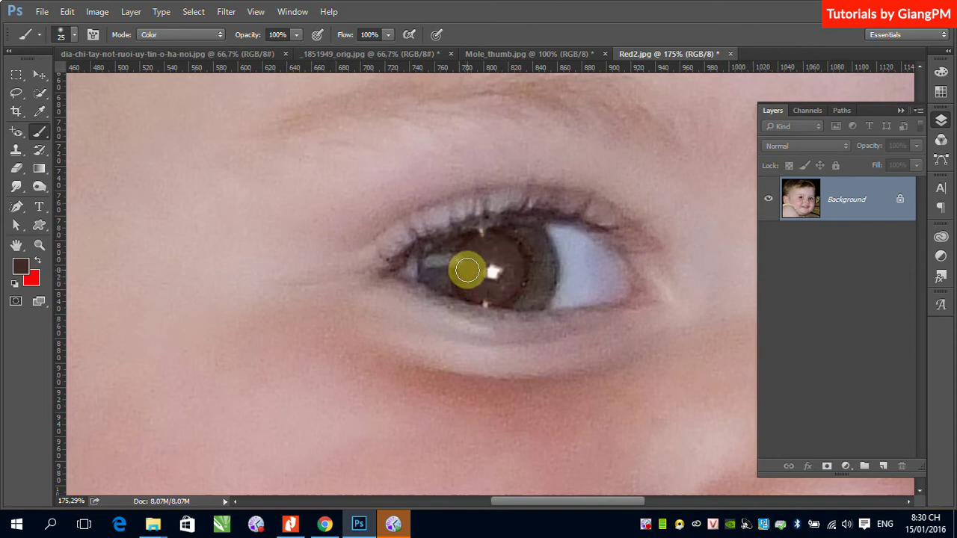
Step: Paint iris colour over the other pupil, check the blend mode, then undo that grey stroke
{"action": "mouse_move", "coordinate": [372, 288]}
{"action": "left_mouse_down"}
{"action": "mouse_move", "coordinate": [587, 292]}
{"action": "mouse_move", "coordinate": [554, 247]}
{"action": "left_mouse_up"}
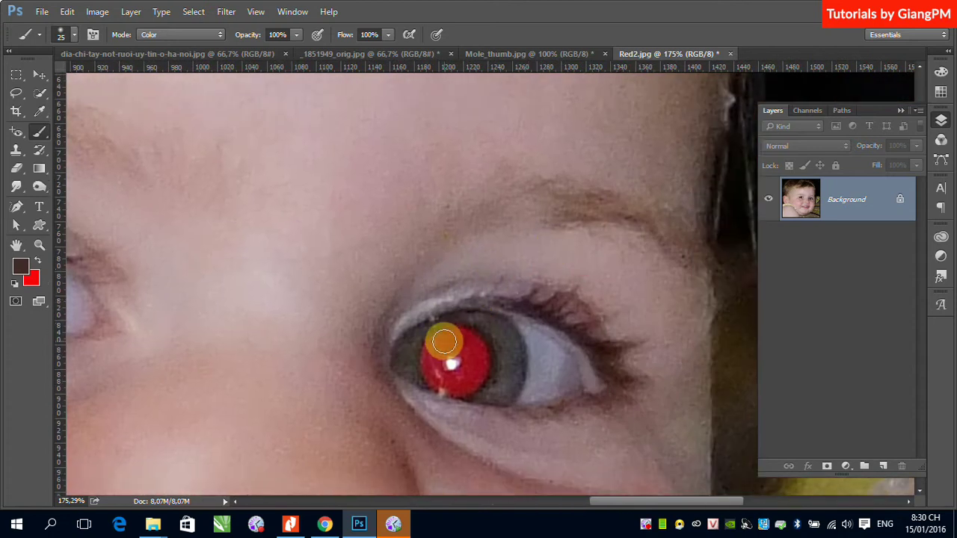
{"action": "left_click", "coordinate": [491, 324], "text": "alt"}
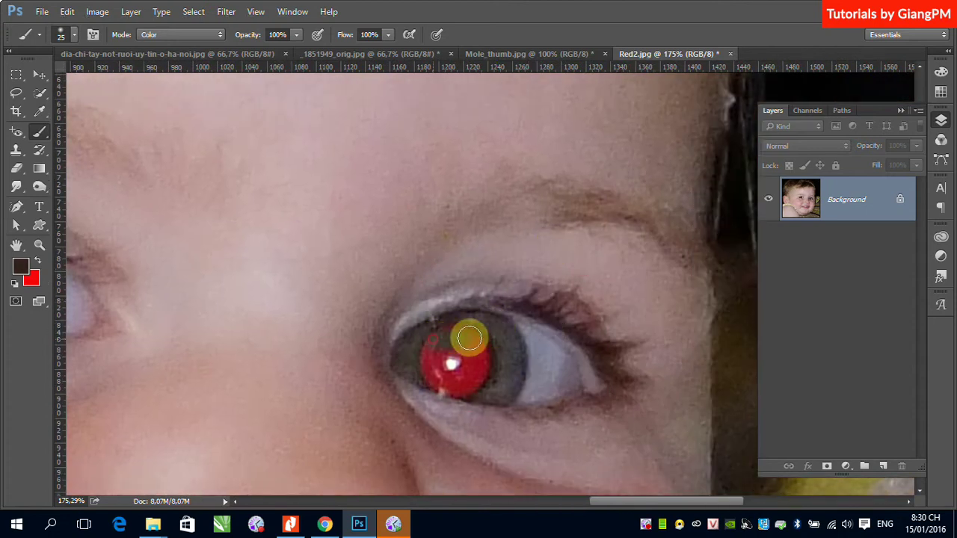
{"action": "mouse_move", "coordinate": [438, 332]}
{"action": "left_mouse_down"}
{"action": "mouse_move", "coordinate": [483, 385]}
{"action": "mouse_move", "coordinate": [486, 341]}
{"action": "mouse_move", "coordinate": [434, 386]}
{"action": "left_mouse_up"}
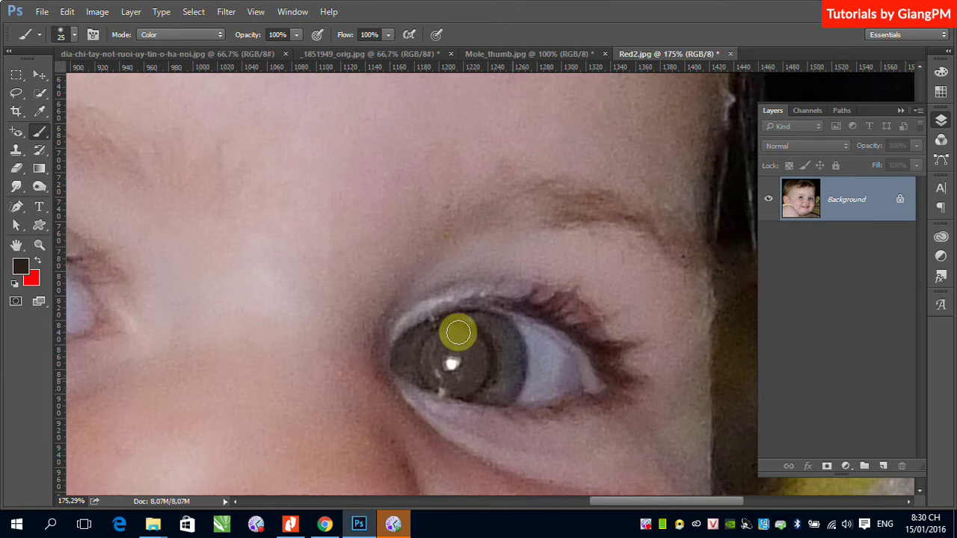
{"action": "left_click", "coordinate": [138, 35]}
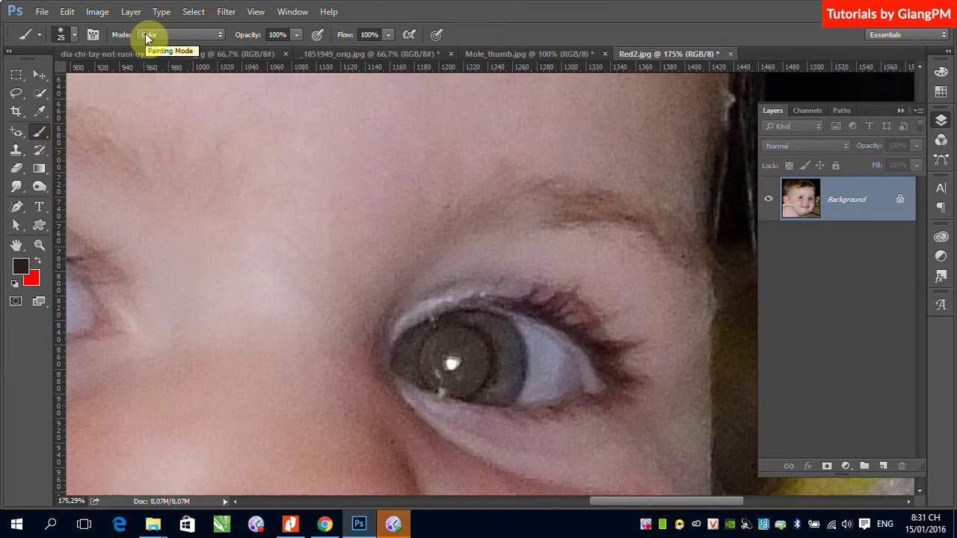
{"action": "key", "text": "ctrl+z"}
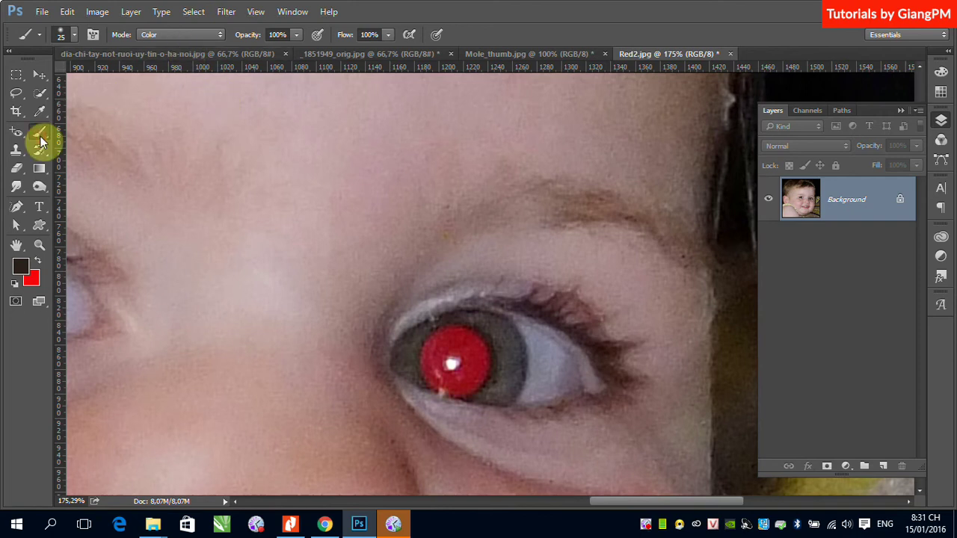
Step: Recolour the red right pupil dark grey with the Color Replacement Tool, then zoom out
{"action": "left_click_drag", "start_coordinate": [41, 142], "coordinate": [93, 161]}
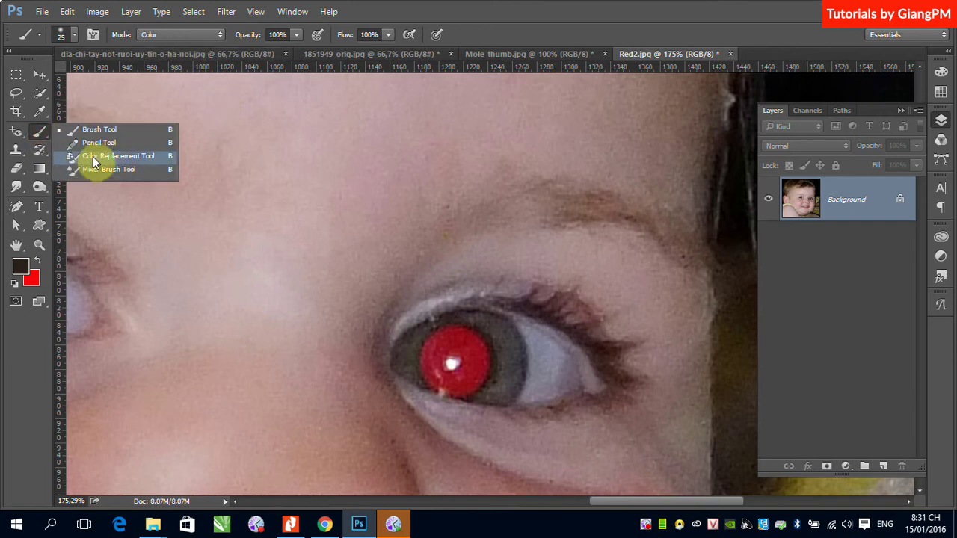
{"action": "left_click", "coordinate": [92, 156]}
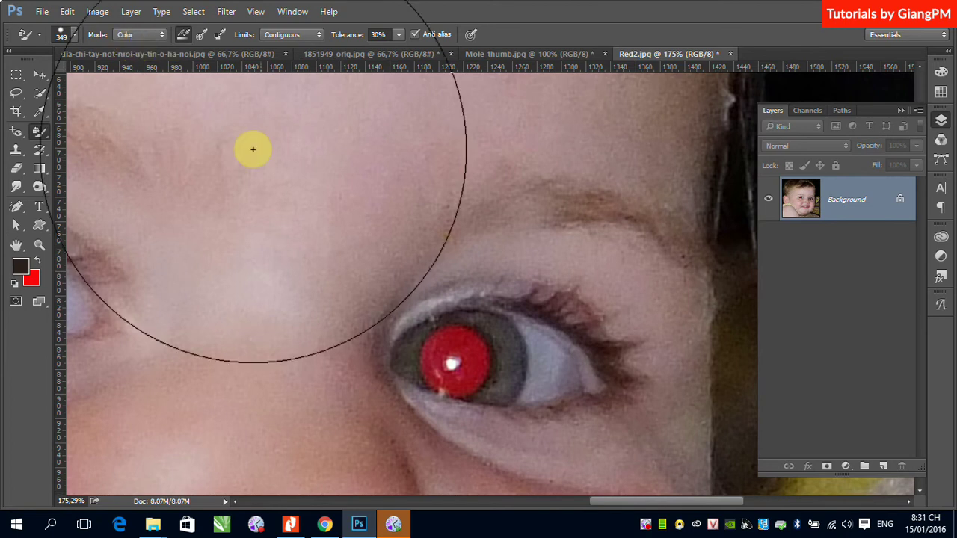
{"action": "left_click", "coordinate": [473, 349]}
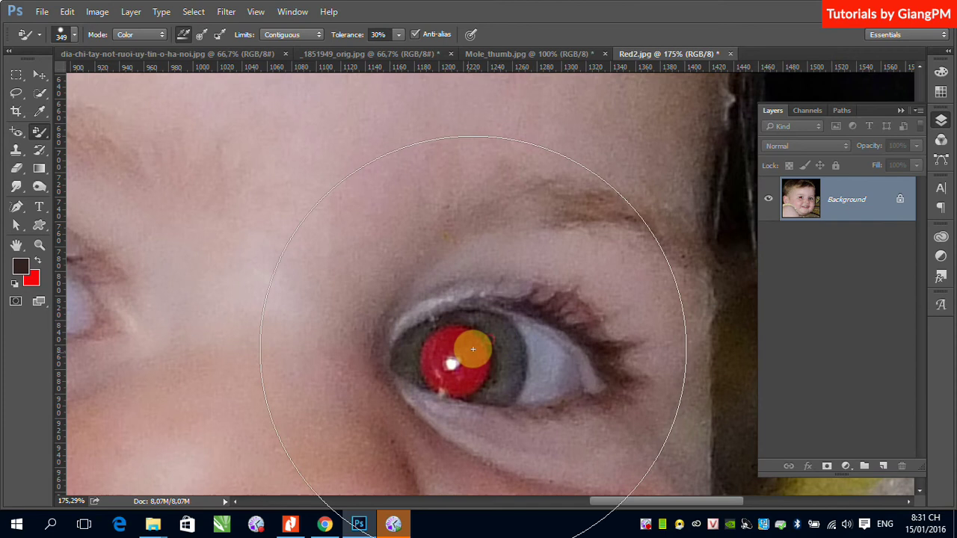
{"action": "left_click_drag", "start_coordinate": [472, 349], "coordinate": [469, 330]}
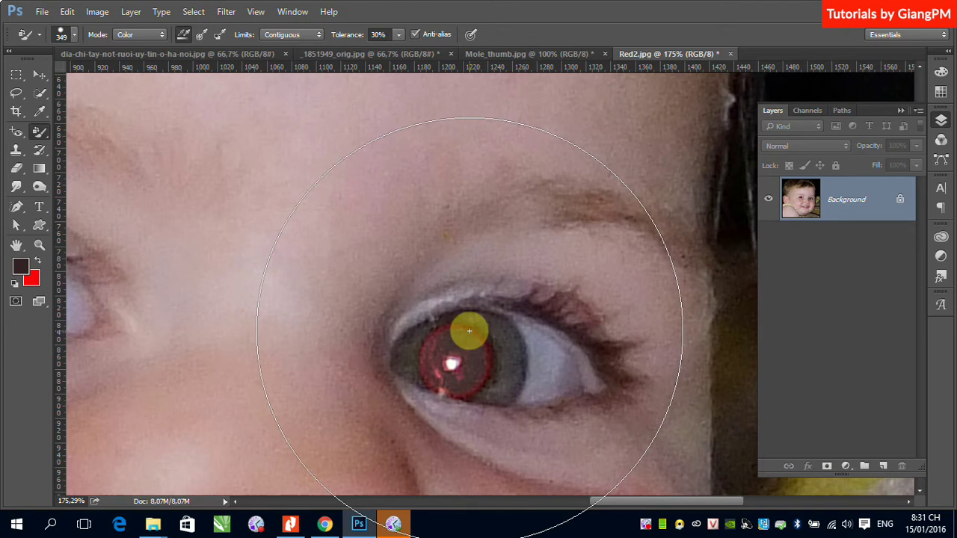
{"action": "mouse_move", "coordinate": [469, 330]}
{"action": "left_mouse_down"}
{"action": "mouse_move", "coordinate": [418, 355]}
{"action": "mouse_move", "coordinate": [441, 385]}
{"action": "mouse_move", "coordinate": [506, 353]}
{"action": "mouse_move", "coordinate": [570, 349]}
{"action": "left_mouse_up"}
{"action": "key", "text": "ctrl+minus"}
{"action": "key", "text": "ctrl+minus"}
{"action": "key", "text": "ctrl+minus"}
{"action": "left_click_drag", "start_coordinate": [17, 132], "coordinate": [69, 129]}
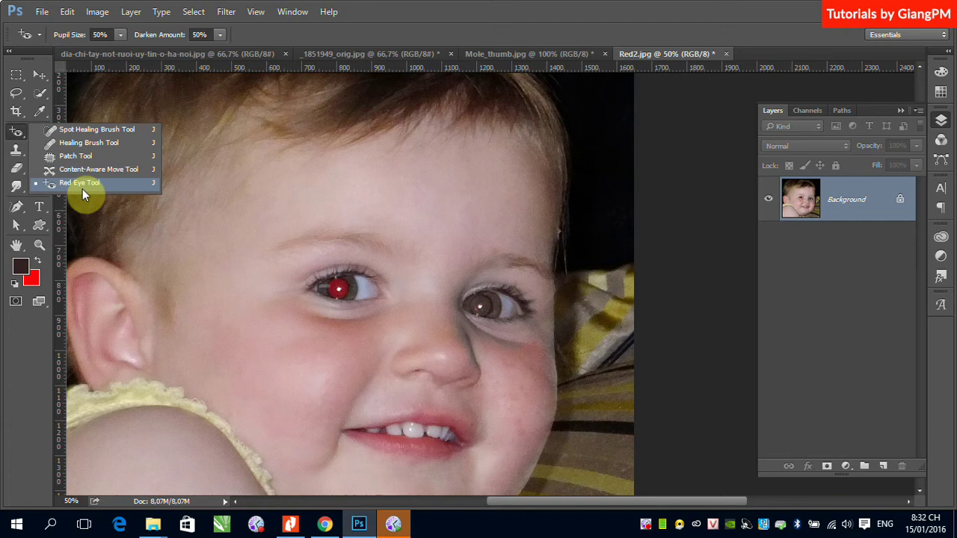
Step: Pick the Red Eye tool, dismiss the healing flyout, and switch to the History Brush Tool
{"action": "left_click", "coordinate": [407, 8]}
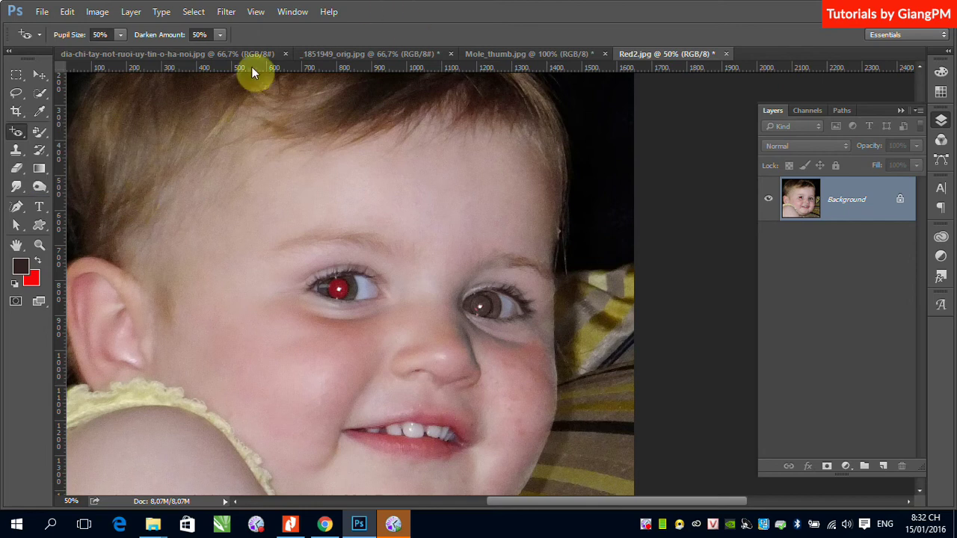
{"action": "left_click", "coordinate": [18, 136]}
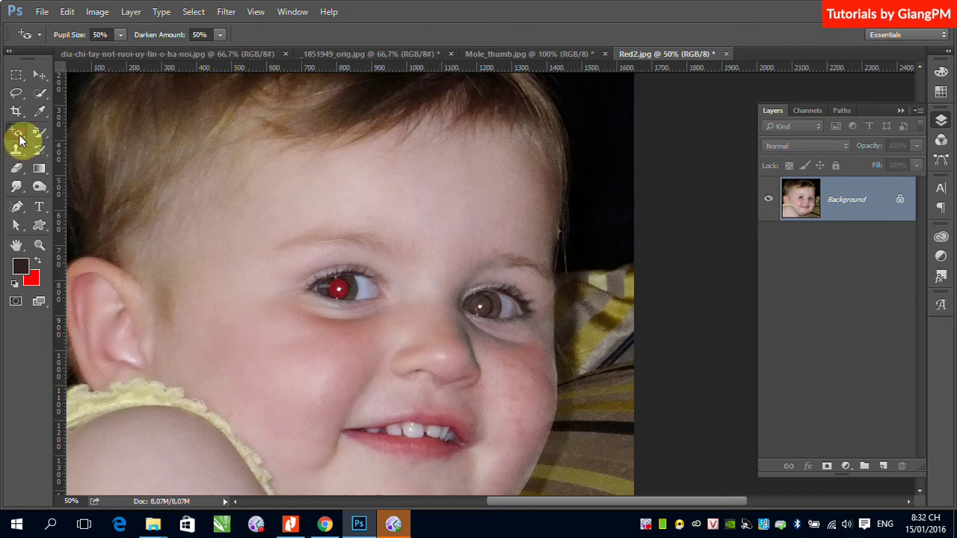
{"action": "left_click", "coordinate": [382, 15]}
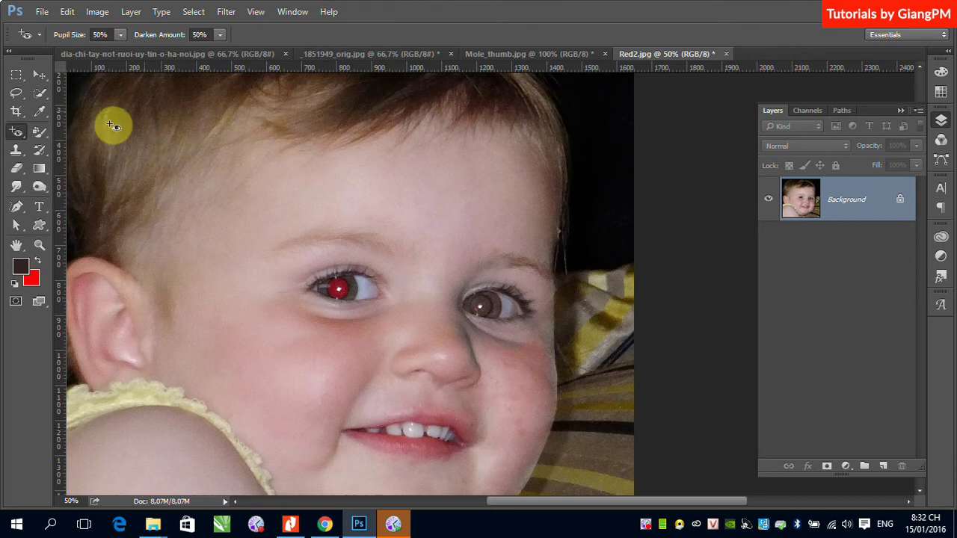
{"action": "left_click", "coordinate": [42, 148]}
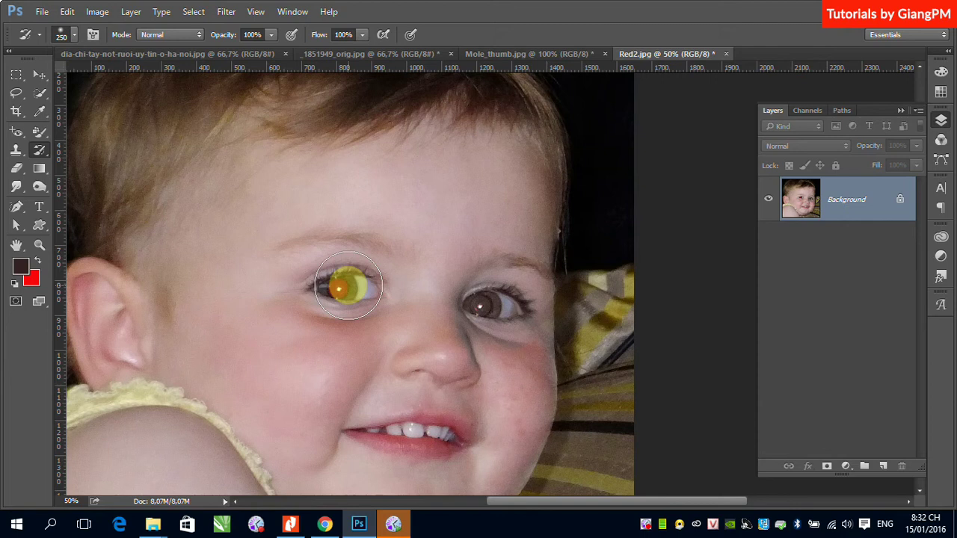
Step: Show the History panel from the Window menu
{"action": "left_click", "coordinate": [297, 12]}
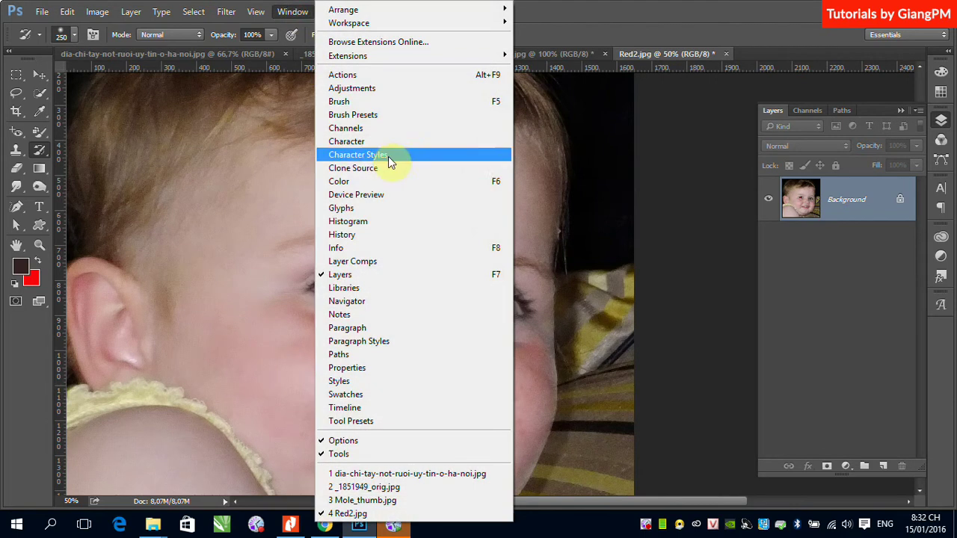
{"action": "left_click", "coordinate": [357, 235]}
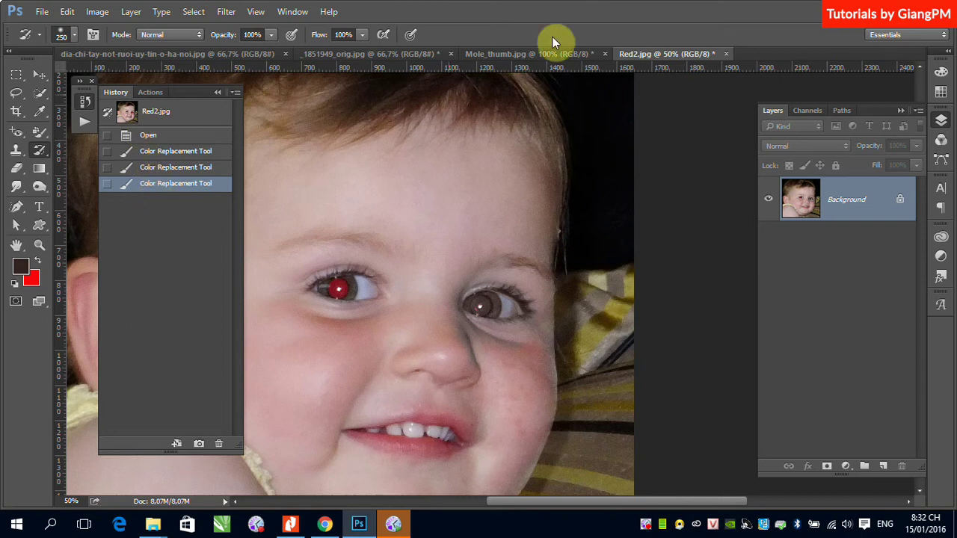
Step: Collapse the History panel and paint the original red back into the right pupil with the History Brush
{"action": "left_click", "coordinate": [217, 92]}
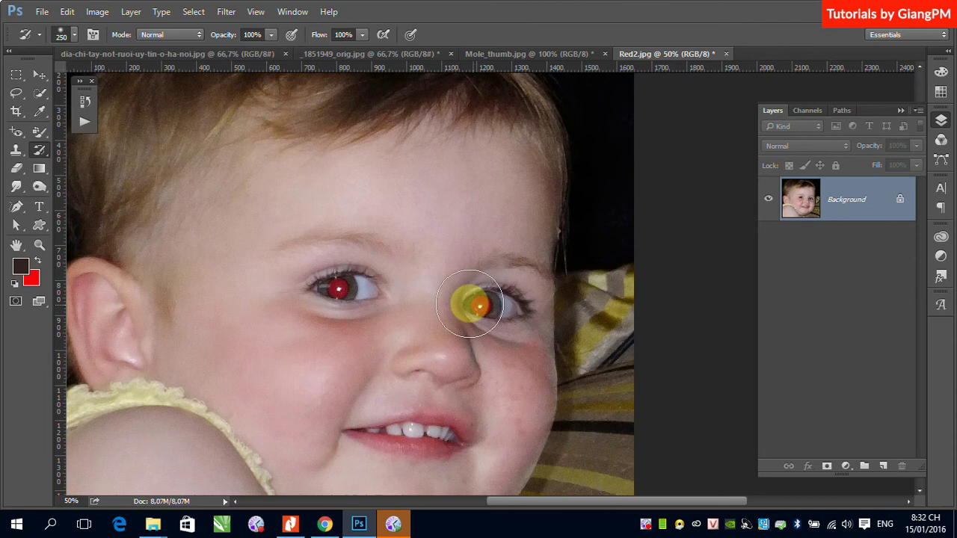
{"action": "left_click", "coordinate": [470, 304]}
{"action": "mouse_move", "coordinate": [470, 305]}
{"action": "left_mouse_down"}
{"action": "mouse_move", "coordinate": [481, 308]}
{"action": "mouse_move", "coordinate": [464, 318]}
{"action": "left_mouse_up"}
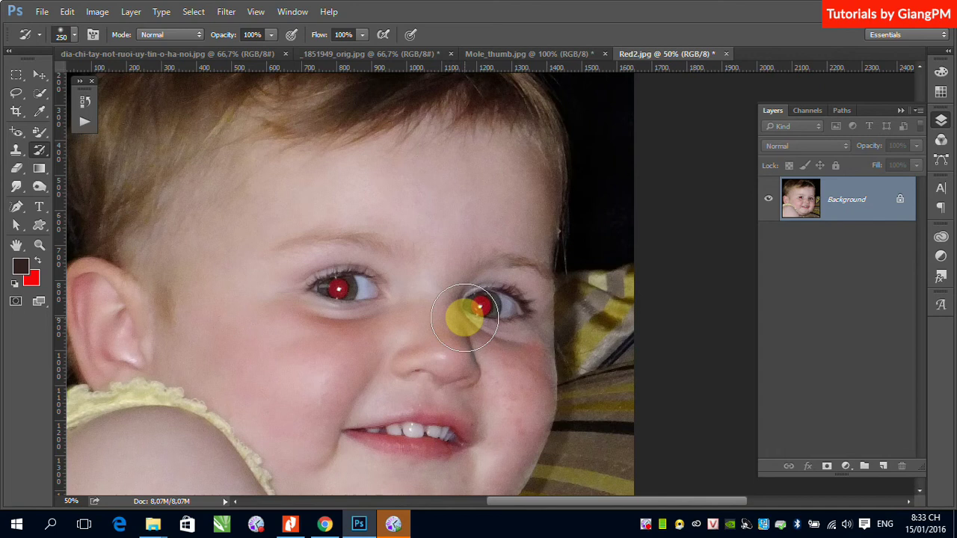
{"action": "key", "text": "bracketleft"}
{"action": "key", "text": "bracketleft"}
{"action": "key", "text": "bracketleft"}
{"action": "left_click_drag", "start_coordinate": [491, 304], "coordinate": [478, 306]}
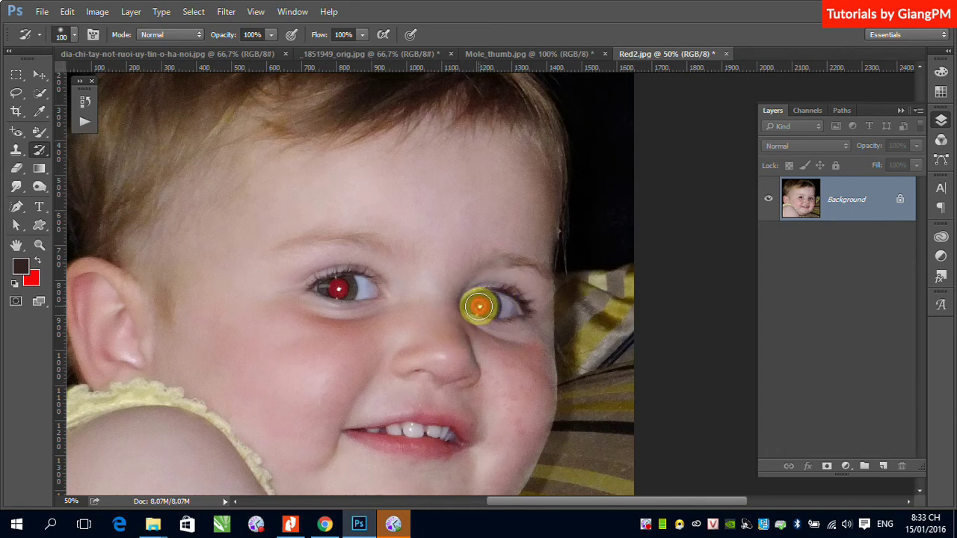
{"action": "key", "text": "ctrl+z"}
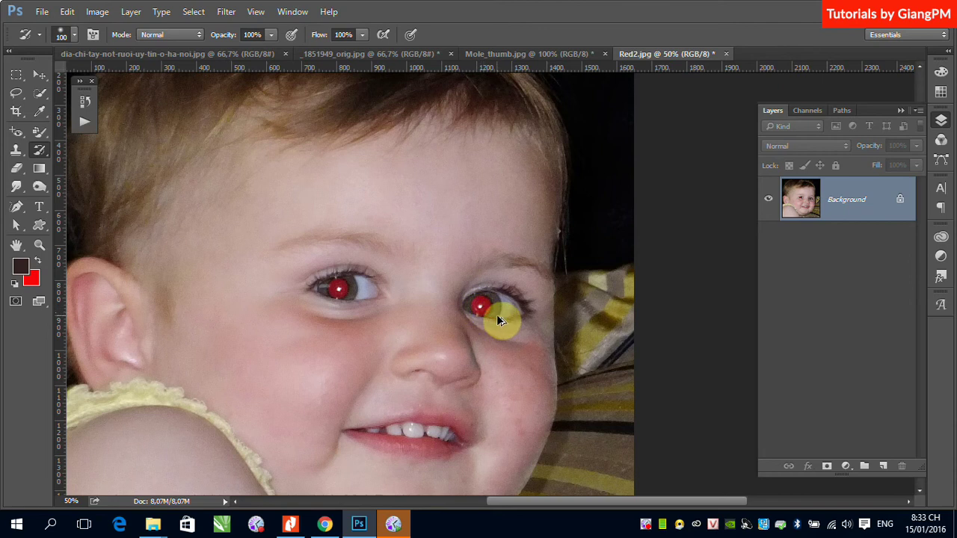
{"action": "left_click_drag", "start_coordinate": [497, 313], "coordinate": [492, 304]}
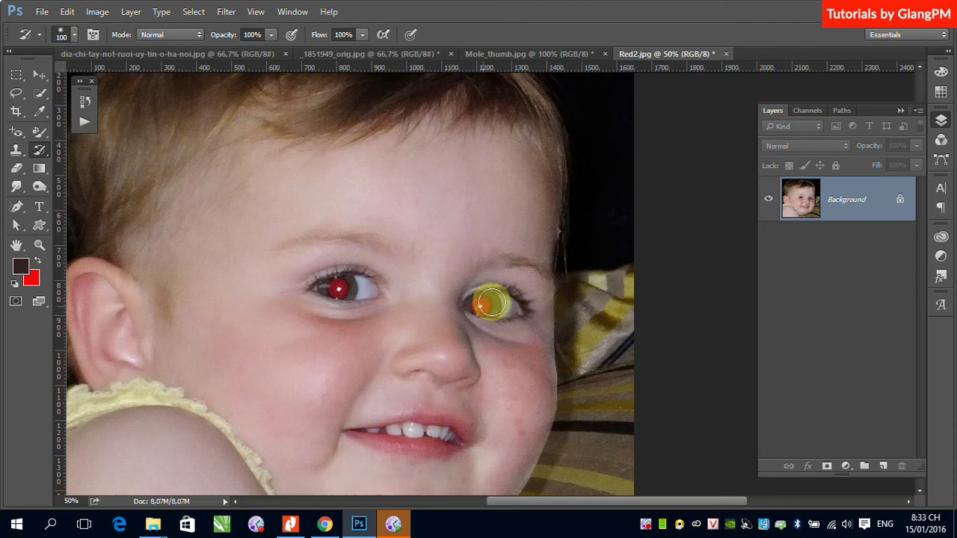
{"action": "key", "text": "ctrl+z"}
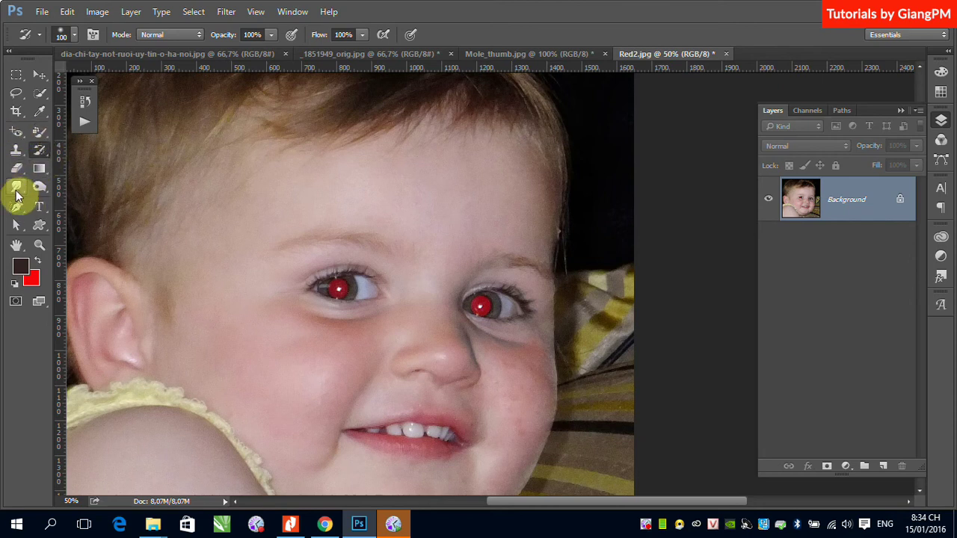
Step: Select the Blur tool and zoom into the child's red left eye, settling at 200%
{"action": "left_click", "coordinate": [18, 192]}
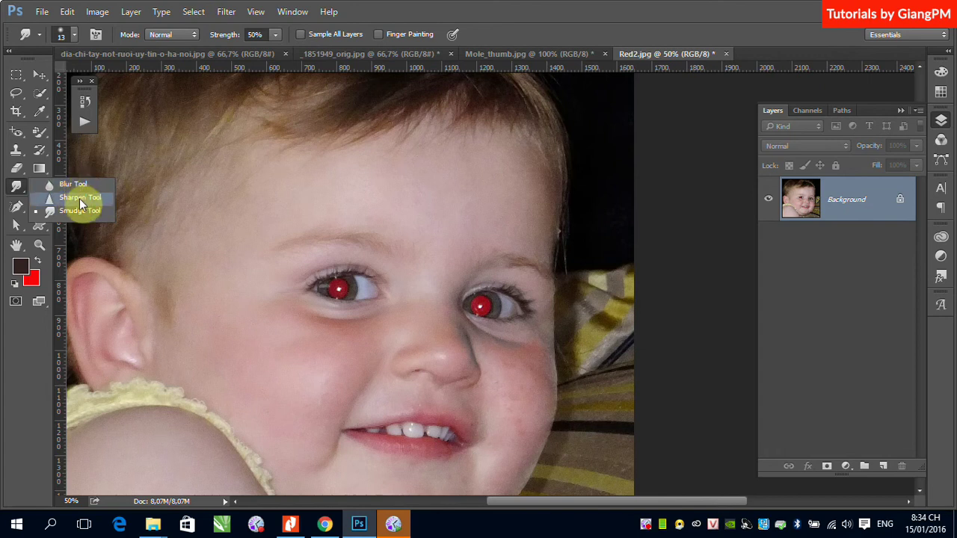
{"action": "left_click", "coordinate": [74, 185]}
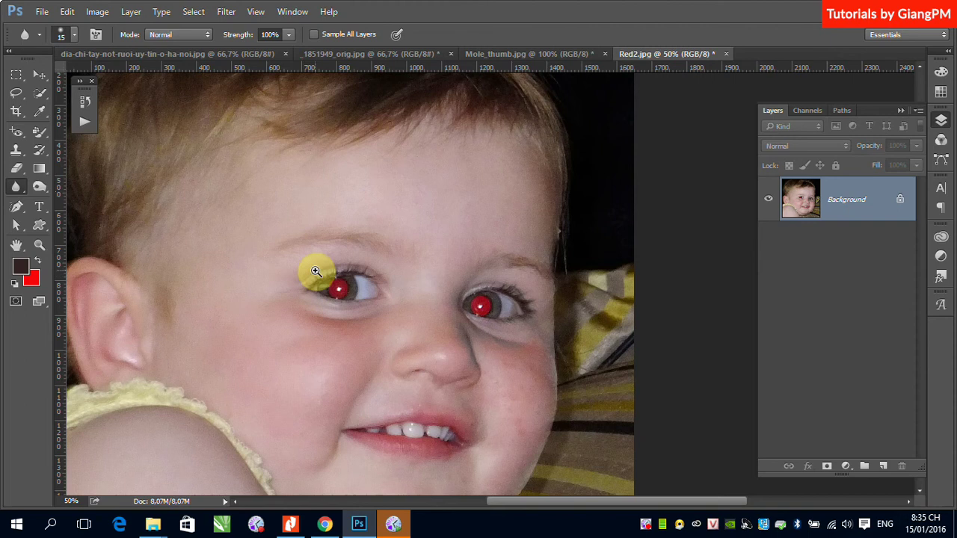
{"action": "left_click_drag", "start_coordinate": [307, 299], "coordinate": [352, 335]}
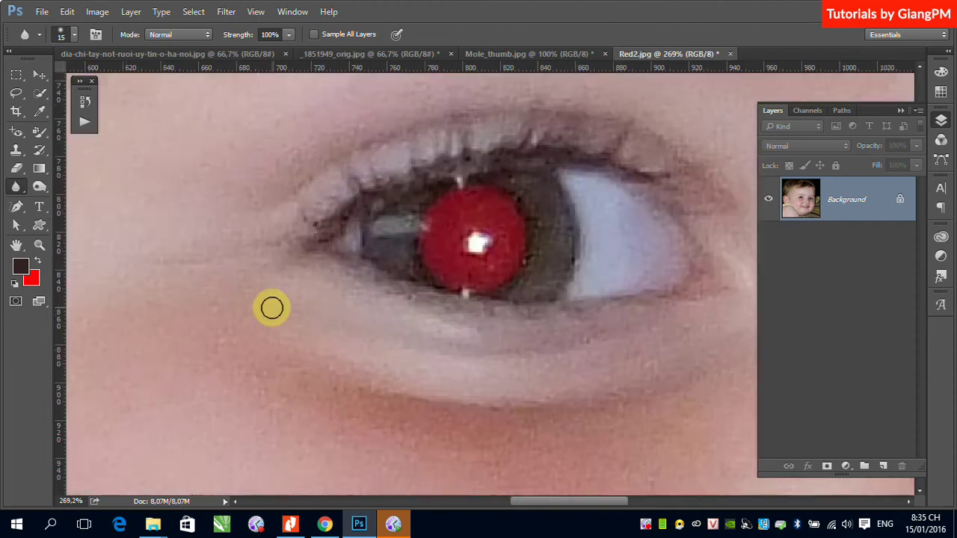
{"action": "key", "text": "ctrl+minus"}
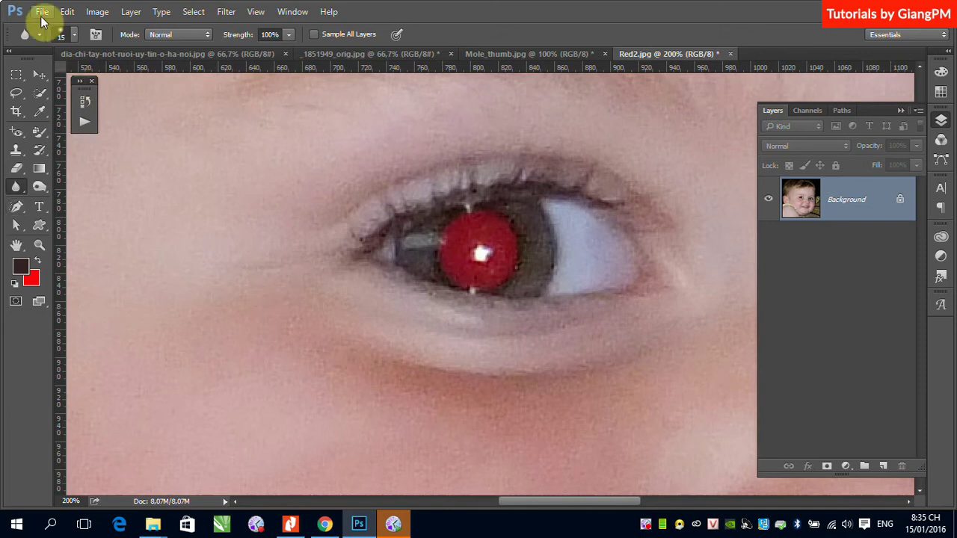
Step: Open rubber-duck.jpg and load its beak outline path as a selection
{"action": "left_click", "coordinate": [42, 12]}
{"action": "left_click", "coordinate": [45, 38]}
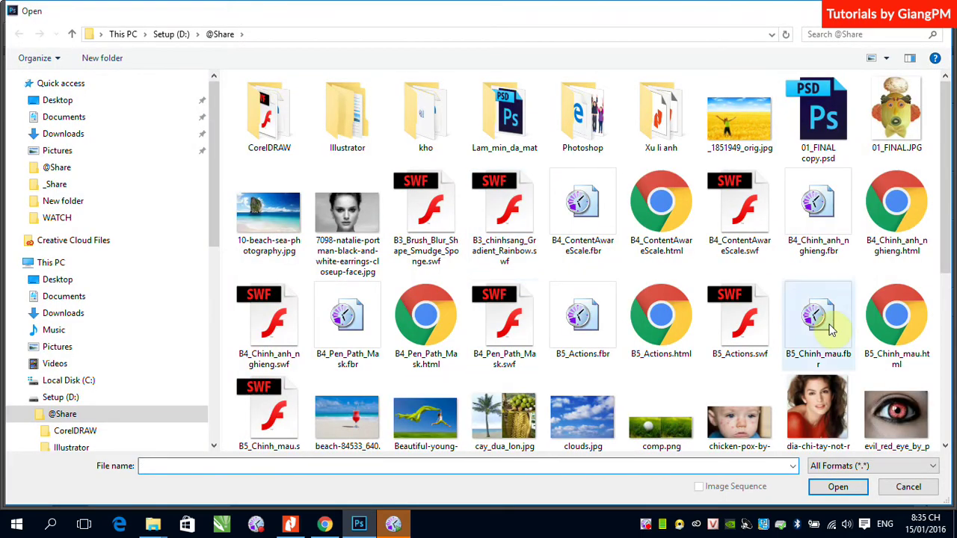
{"action": "left_click_drag", "start_coordinate": [947, 187], "coordinate": [951, 396]}
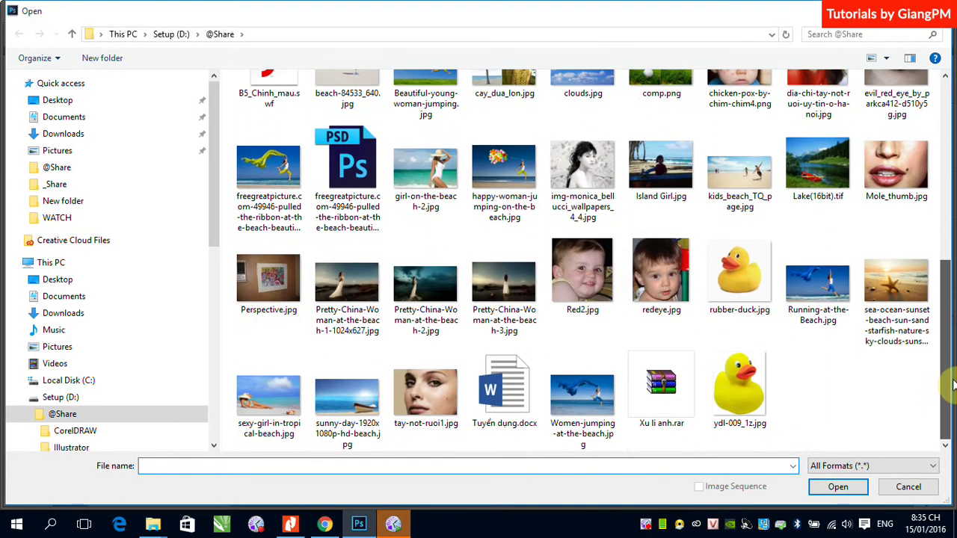
{"action": "left_click", "coordinate": [739, 276]}
{"action": "left_click", "coordinate": [838, 487]}
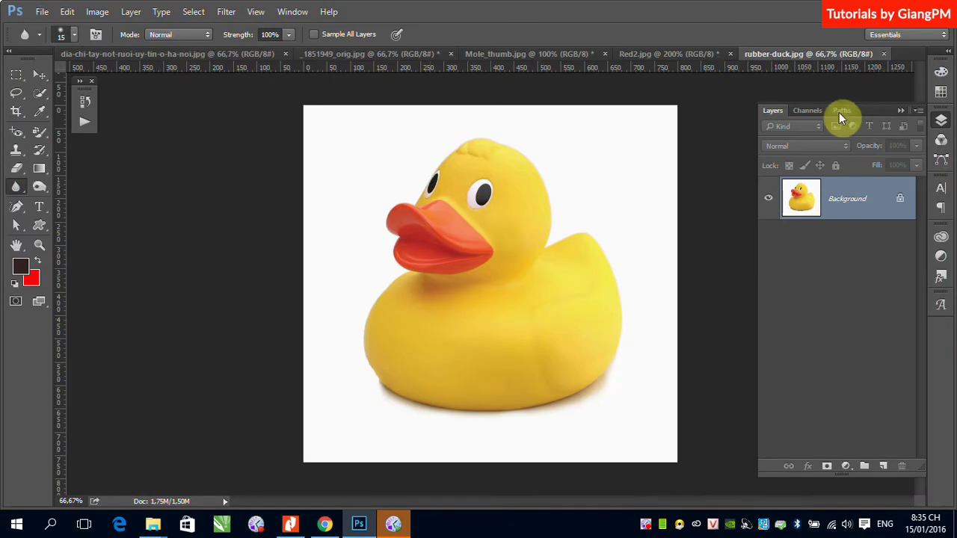
{"action": "left_click", "coordinate": [840, 110]}
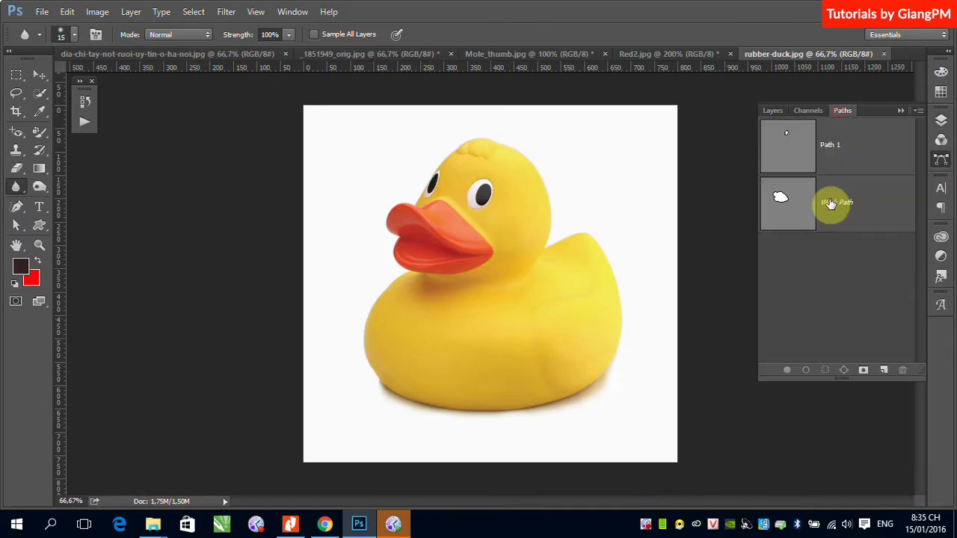
{"action": "left_click", "coordinate": [779, 199], "text": "ctrl"}
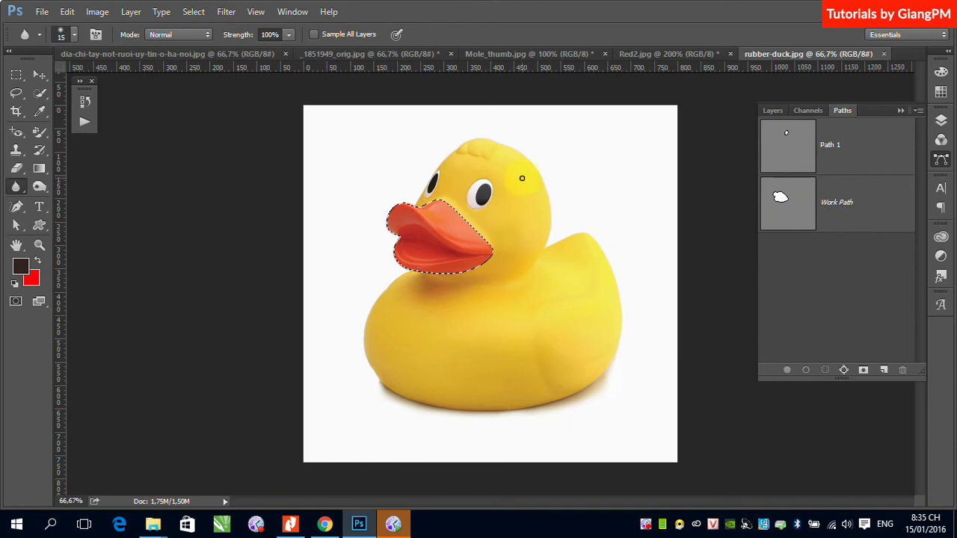
Step: Open rubber-duck.psd, load the whole-duck outline selection, and undo a test blur on its eye
{"action": "left_click", "coordinate": [42, 12]}
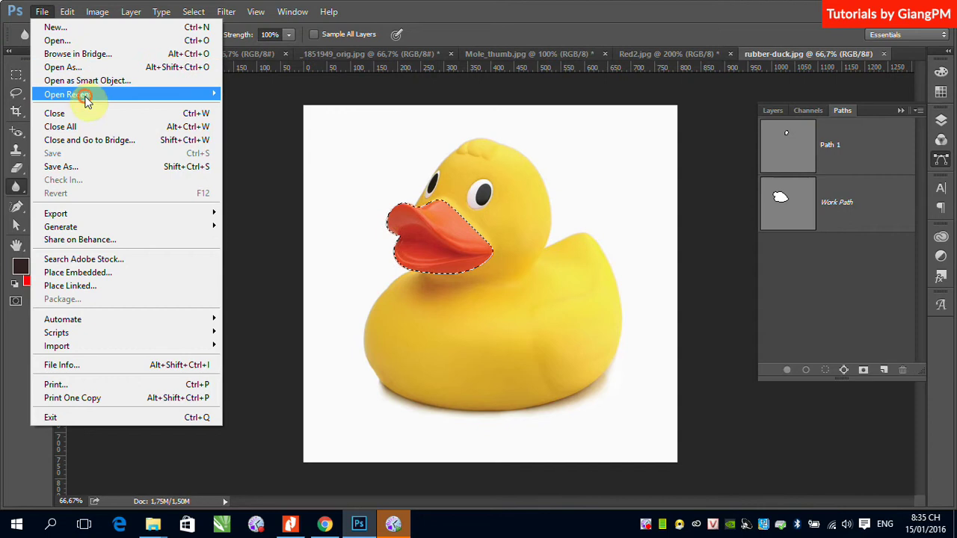
{"action": "mouse_move", "coordinate": [68, 94]}
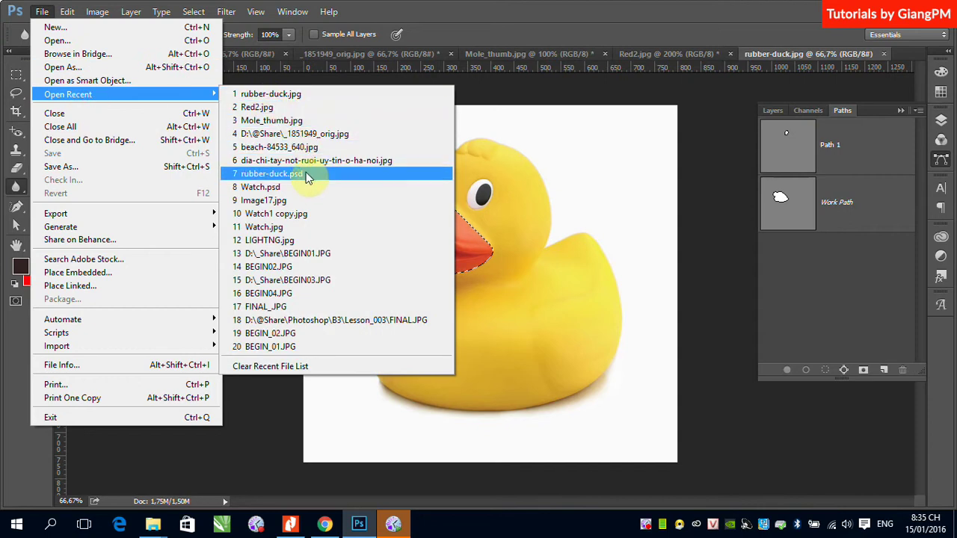
{"action": "left_click", "coordinate": [311, 172]}
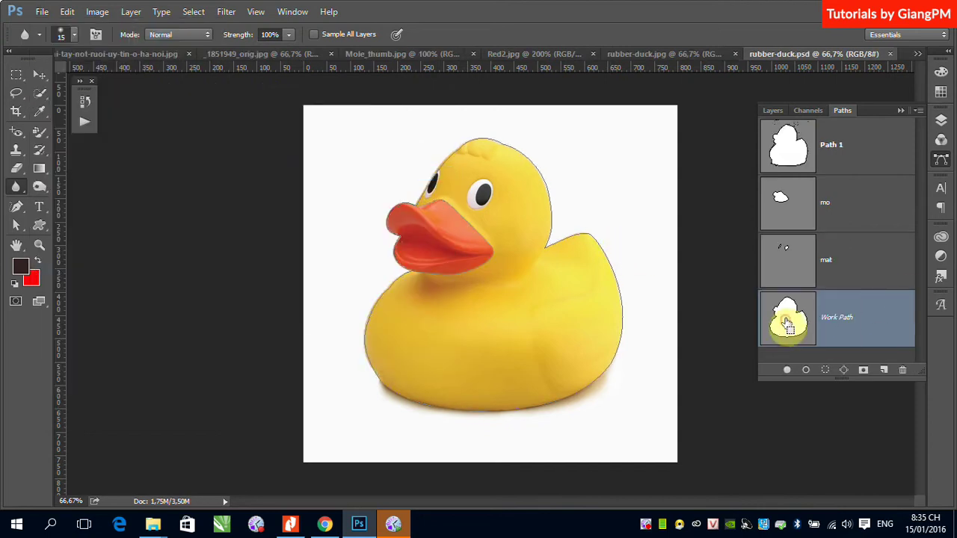
{"action": "left_click", "coordinate": [786, 323], "text": "ctrl"}
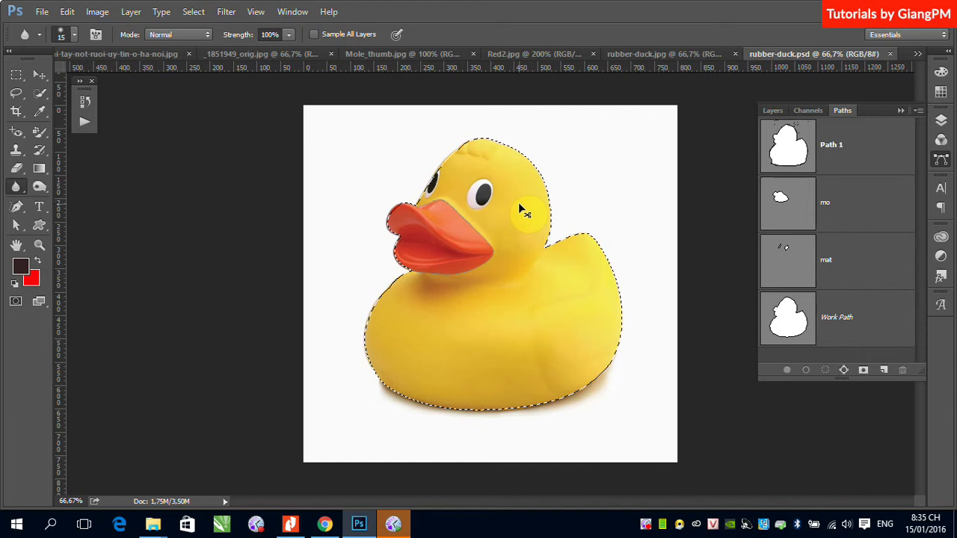
{"action": "left_click_drag", "start_coordinate": [489, 195], "coordinate": [478, 198]}
{"action": "key", "text": "ctrl+z"}
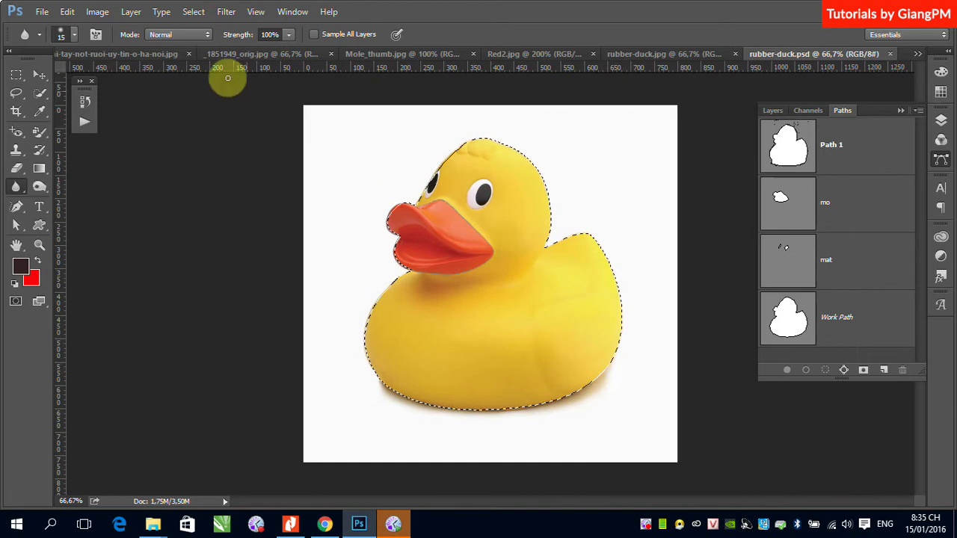
Step: Cycle through the open documents, ending on the wheat-field photo
{"action": "left_click", "coordinate": [146, 54]}
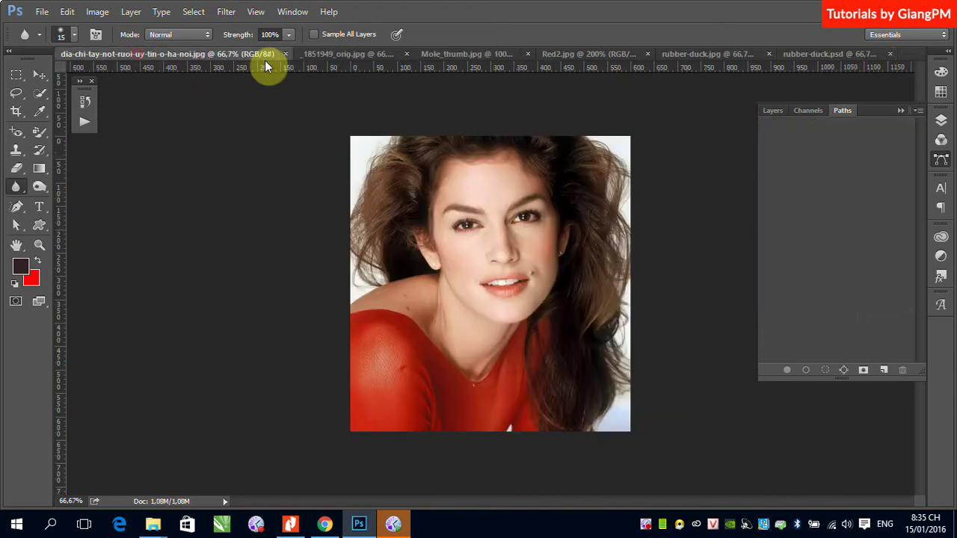
{"action": "left_click", "coordinate": [705, 53]}
{"action": "left_click", "coordinate": [794, 53]}
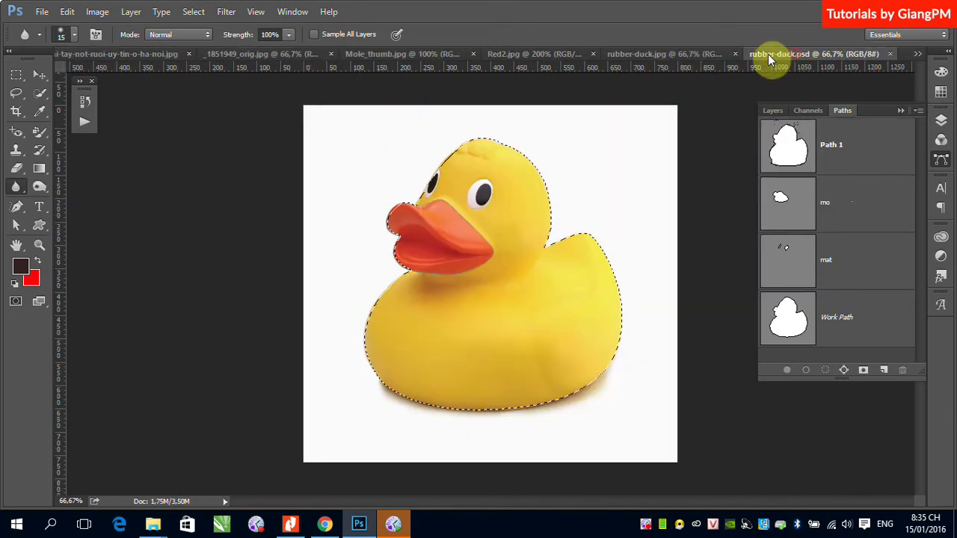
{"action": "left_click", "coordinate": [534, 54]}
{"action": "left_click", "coordinate": [395, 54]}
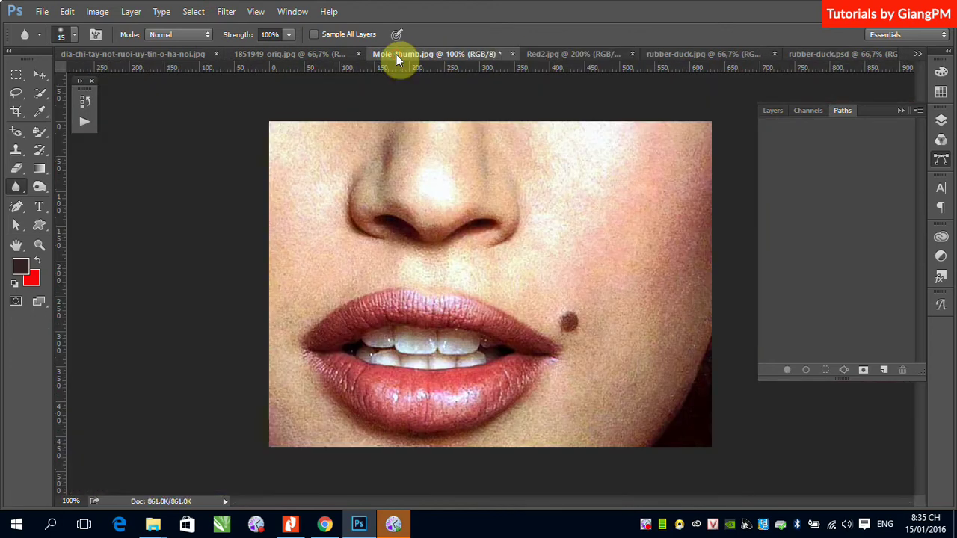
{"action": "left_click", "coordinate": [308, 54]}
Step: Open the Lake(16bit).tif photo
{"action": "left_click", "coordinate": [41, 11]}
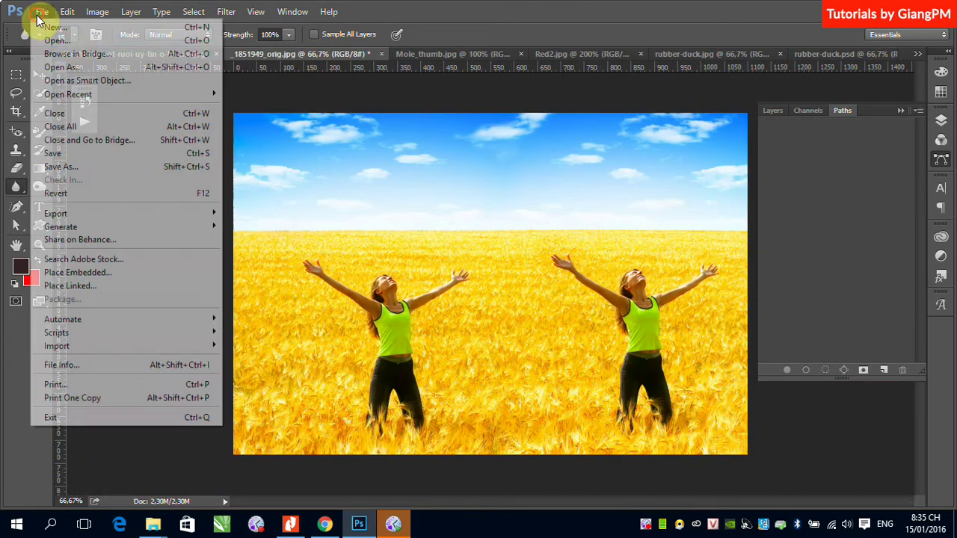
{"action": "left_click", "coordinate": [72, 39]}
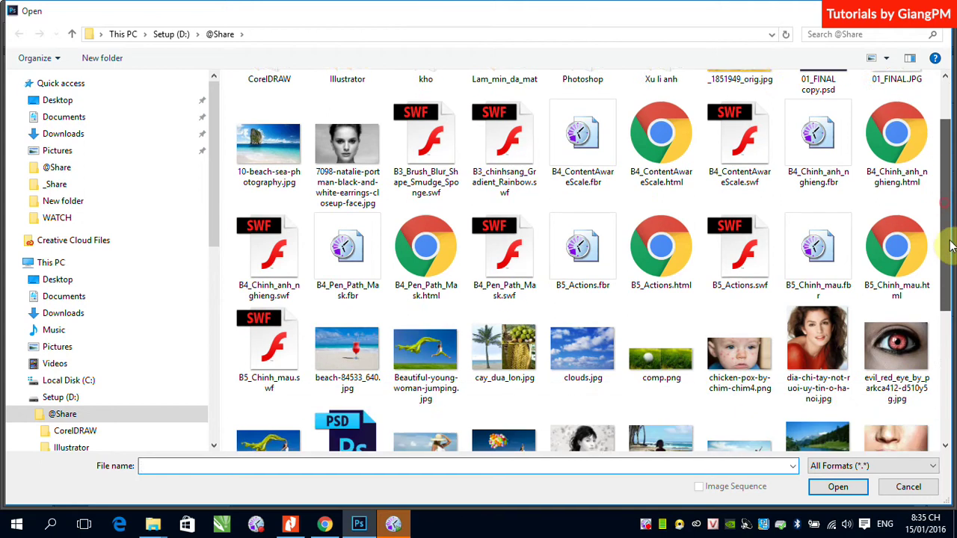
{"action": "left_click_drag", "start_coordinate": [947, 206], "coordinate": [949, 329]}
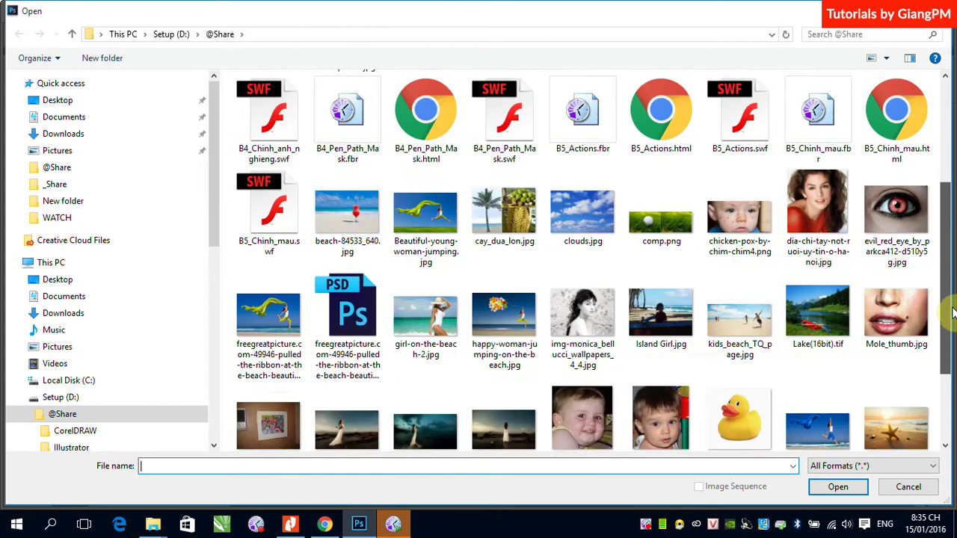
{"action": "left_click", "coordinate": [810, 261]}
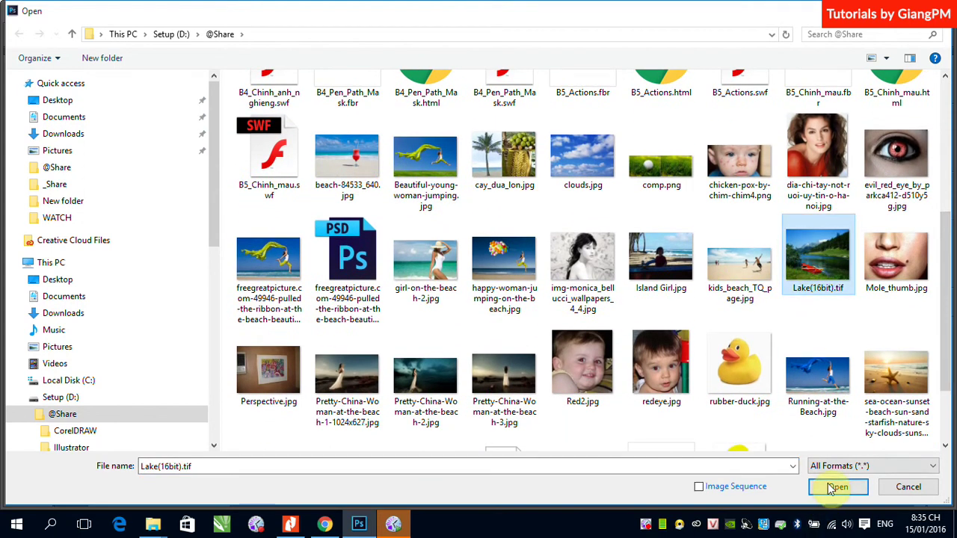
{"action": "left_click", "coordinate": [835, 487]}
Step: Paste the duck into the lake image and move it down and right
{"action": "key", "text": "ctrl+v"}
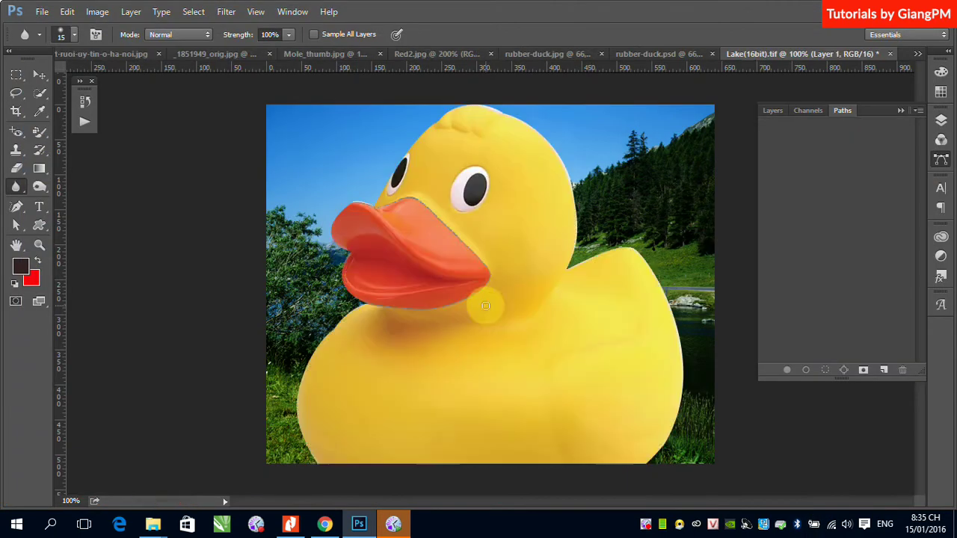
{"action": "key", "text": "v"}
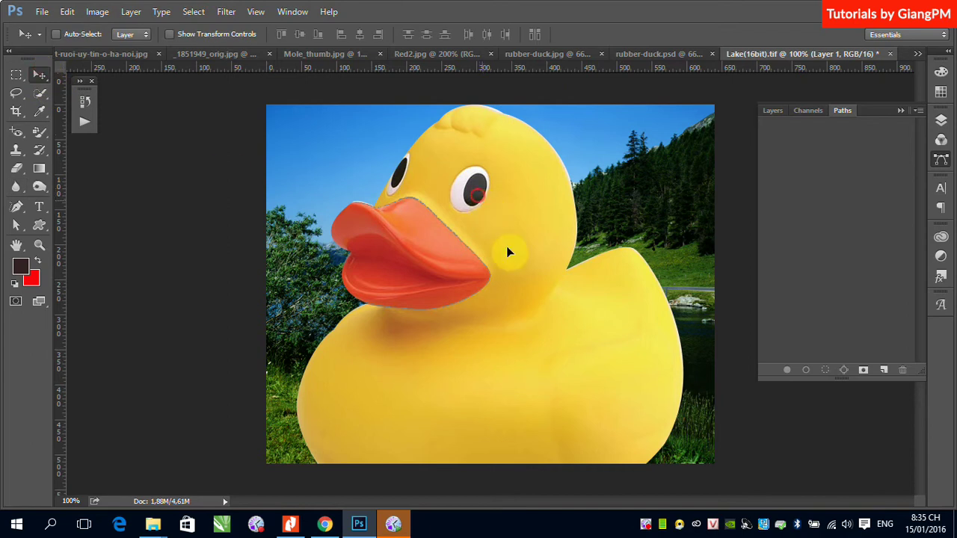
{"action": "left_click_drag", "start_coordinate": [485, 203], "coordinate": [569, 326]}
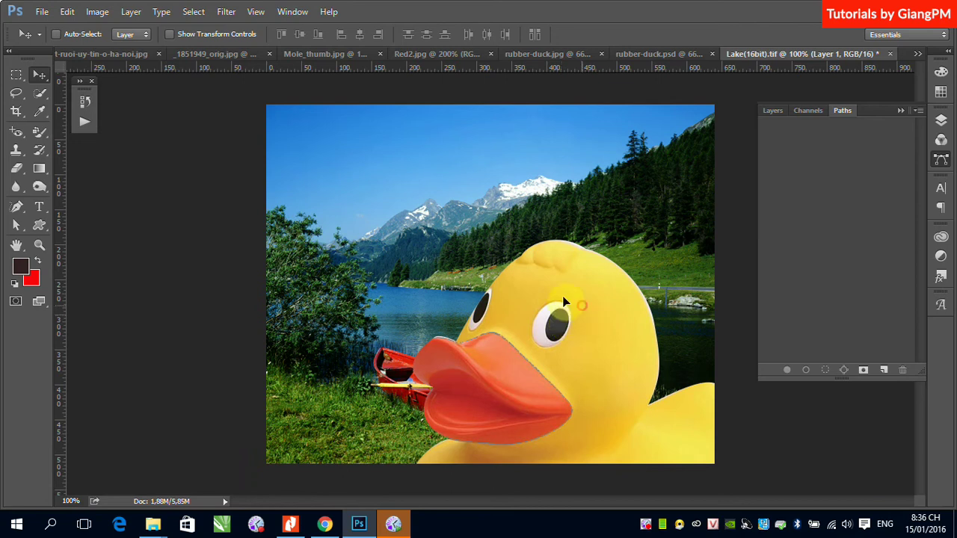
Step: Drag the duck layer up and left so its head and beak sit over the lake
{"action": "left_click_drag", "start_coordinate": [586, 310], "coordinate": [535, 290]}
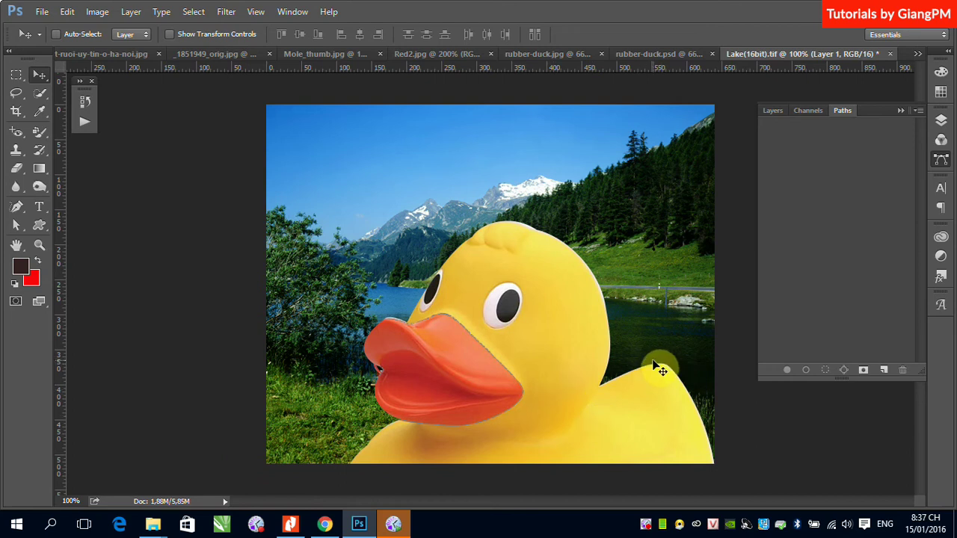
Step: Zoom in on the duck's head with the Blur tool set to a 37 px brush
{"action": "left_click", "coordinate": [16, 187]}
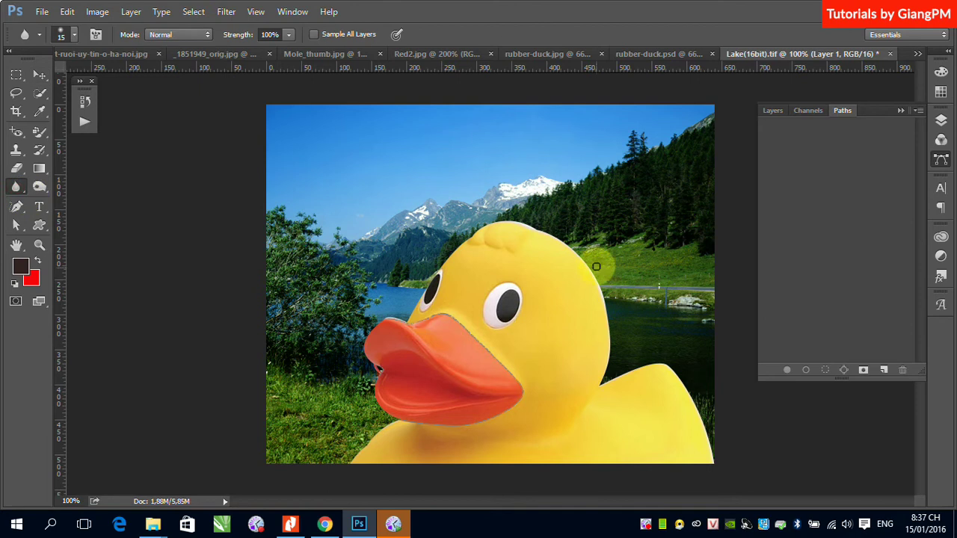
{"action": "left_click_drag", "start_coordinate": [438, 239], "coordinate": [683, 404]}
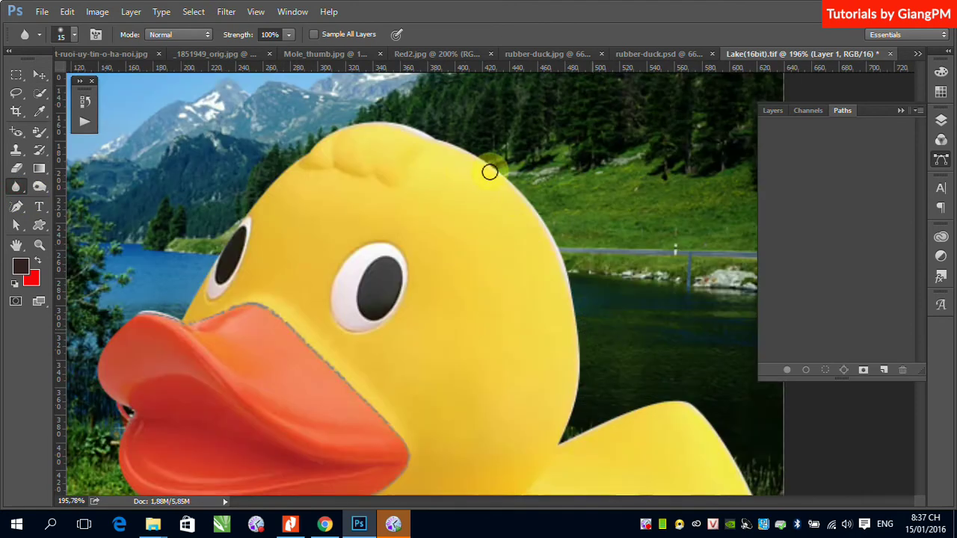
{"action": "left_click", "coordinate": [75, 34]}
{"action": "left_click_drag", "start_coordinate": [89, 80], "coordinate": [97, 81]}
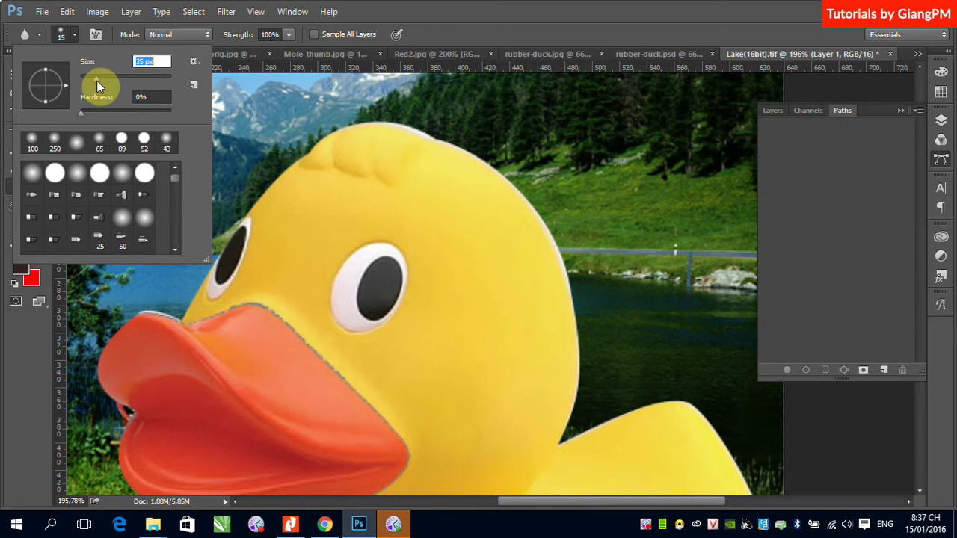
{"action": "left_click", "coordinate": [404, 9]}
Step: Blur the duck's top-right, lower-left, right-side and back edges against the water
{"action": "mouse_move", "coordinate": [442, 137]}
{"action": "left_mouse_down"}
{"action": "mouse_move", "coordinate": [494, 164]}
{"action": "mouse_move", "coordinate": [529, 220]}
{"action": "mouse_move", "coordinate": [570, 326]}
{"action": "mouse_move", "coordinate": [534, 206]}
{"action": "mouse_move", "coordinate": [568, 381]}
{"action": "mouse_move", "coordinate": [580, 387]}
{"action": "mouse_move", "coordinate": [573, 442]}
{"action": "mouse_move", "coordinate": [677, 405]}
{"action": "mouse_move", "coordinate": [730, 442]}
{"action": "mouse_move", "coordinate": [623, 406]}
{"action": "mouse_move", "coordinate": [584, 438]}
{"action": "mouse_move", "coordinate": [725, 448]}
{"action": "mouse_move", "coordinate": [657, 405]}
{"action": "mouse_move", "coordinate": [566, 390]}
{"action": "mouse_move", "coordinate": [564, 295]}
{"action": "mouse_move", "coordinate": [560, 433]}
{"action": "mouse_move", "coordinate": [572, 396]}
{"action": "mouse_move", "coordinate": [662, 411]}
{"action": "mouse_move", "coordinate": [728, 462]}
{"action": "mouse_move", "coordinate": [573, 421]}
{"action": "mouse_move", "coordinate": [559, 267]}
{"action": "mouse_move", "coordinate": [598, 466]}
{"action": "mouse_move", "coordinate": [686, 386]}
{"action": "mouse_move", "coordinate": [718, 423]}
{"action": "left_mouse_up"}
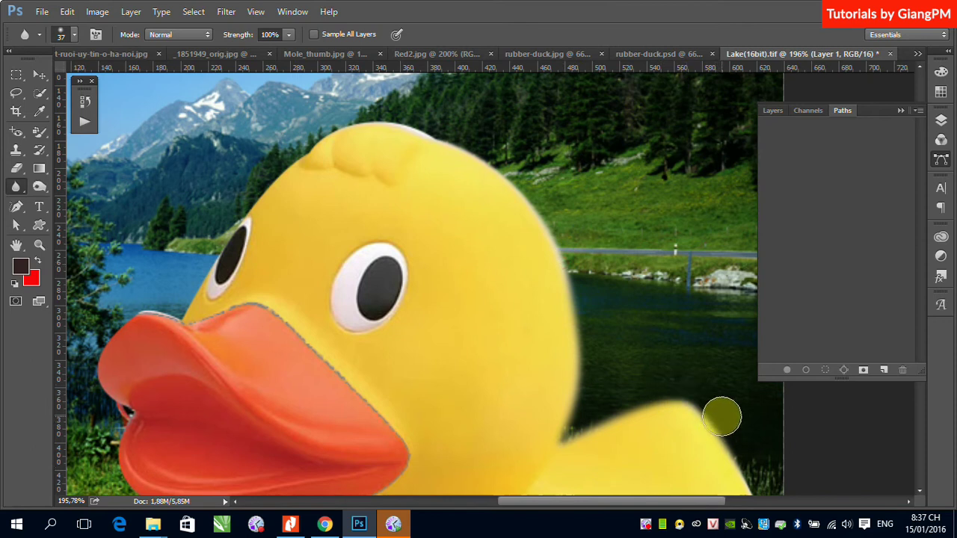
{"action": "key", "text": "ctrl+minus"}
{"action": "key", "text": "ctrl+minus"}
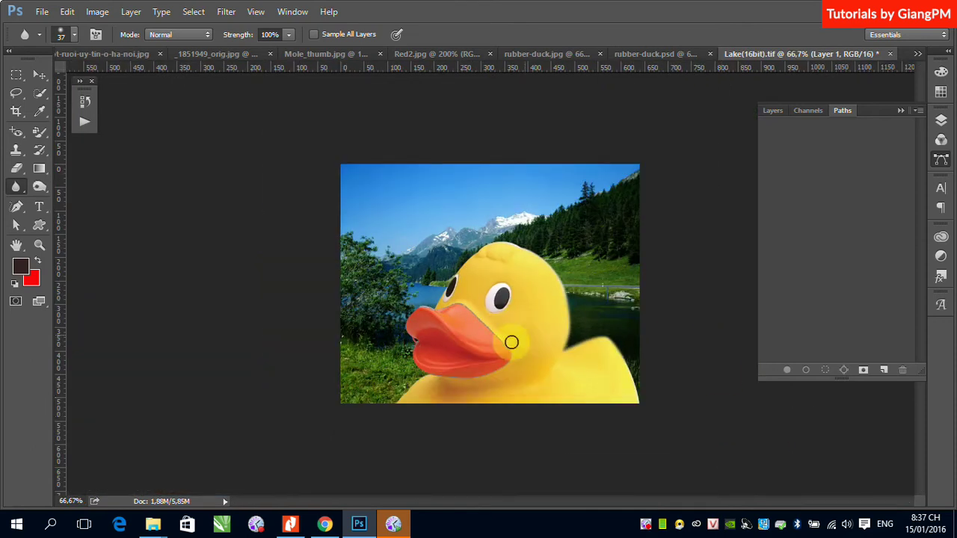
{"action": "left_click_drag", "start_coordinate": [397, 394], "coordinate": [412, 387]}
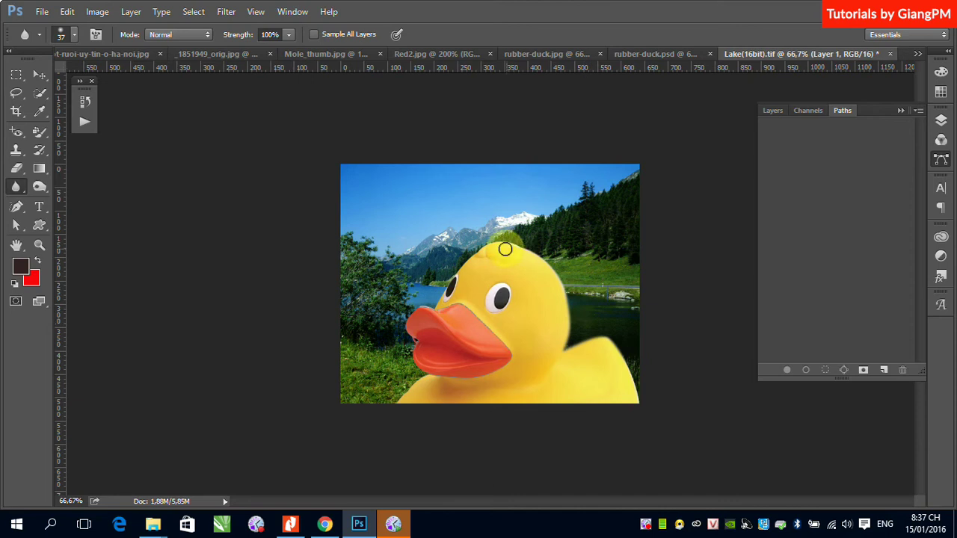
{"action": "left_click_drag", "start_coordinate": [576, 289], "coordinate": [578, 318]}
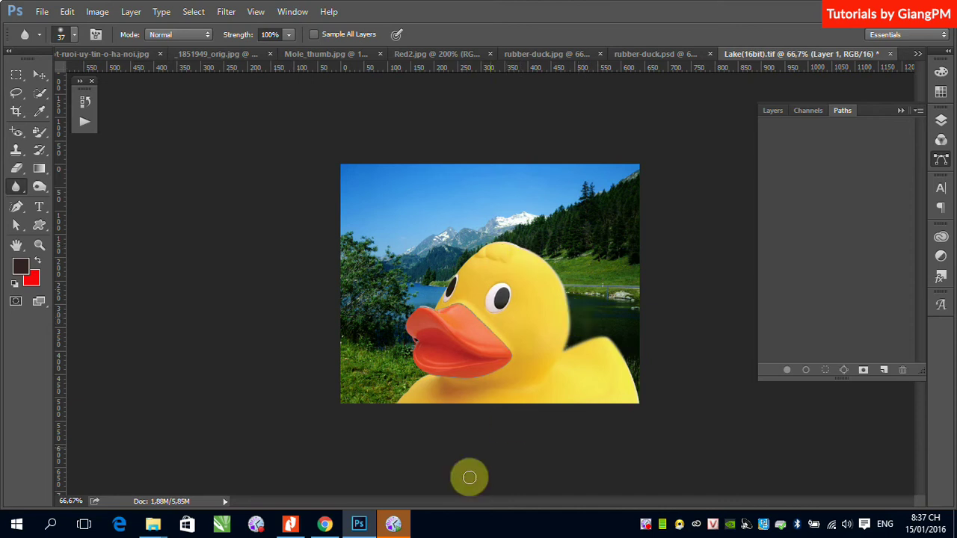
{"action": "right_click", "coordinate": [644, 524]}
{"action": "left_click", "coordinate": [676, 349]}
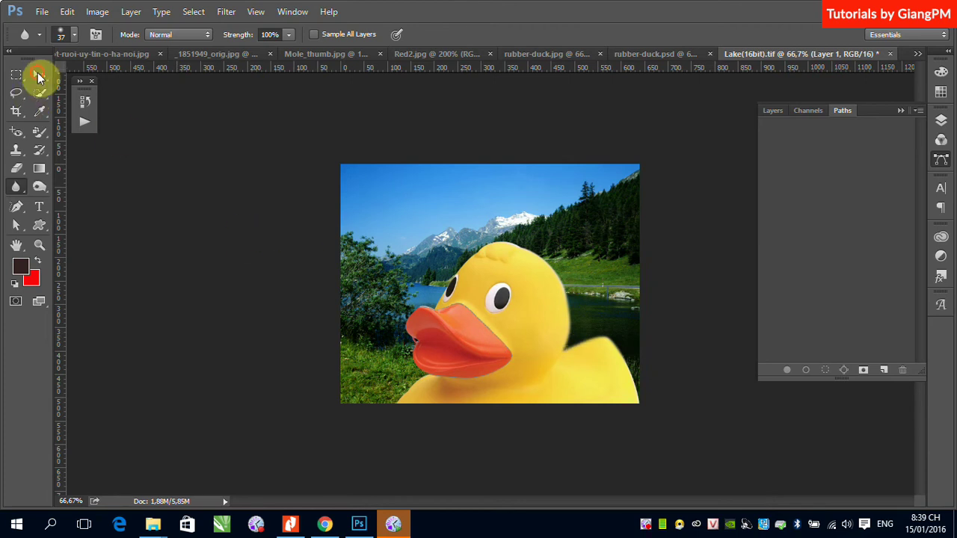
{"action": "mouse_move", "coordinate": [619, 354]}
{"action": "left_mouse_down"}
{"action": "mouse_move", "coordinate": [600, 335]}
{"action": "mouse_move", "coordinate": [613, 337]}
{"action": "mouse_move", "coordinate": [582, 344]}
{"action": "mouse_move", "coordinate": [615, 347]}
{"action": "left_mouse_up"}
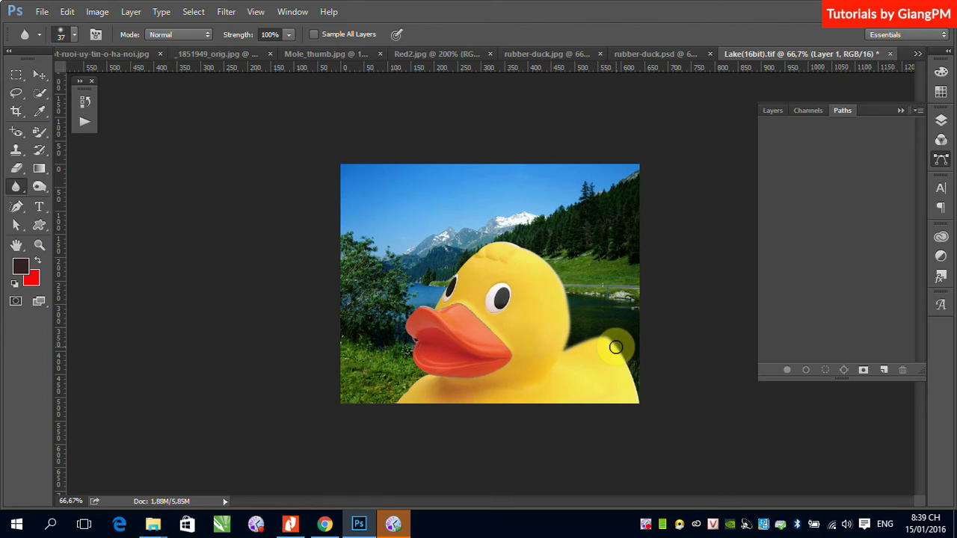
{"action": "left_click", "coordinate": [772, 111]}
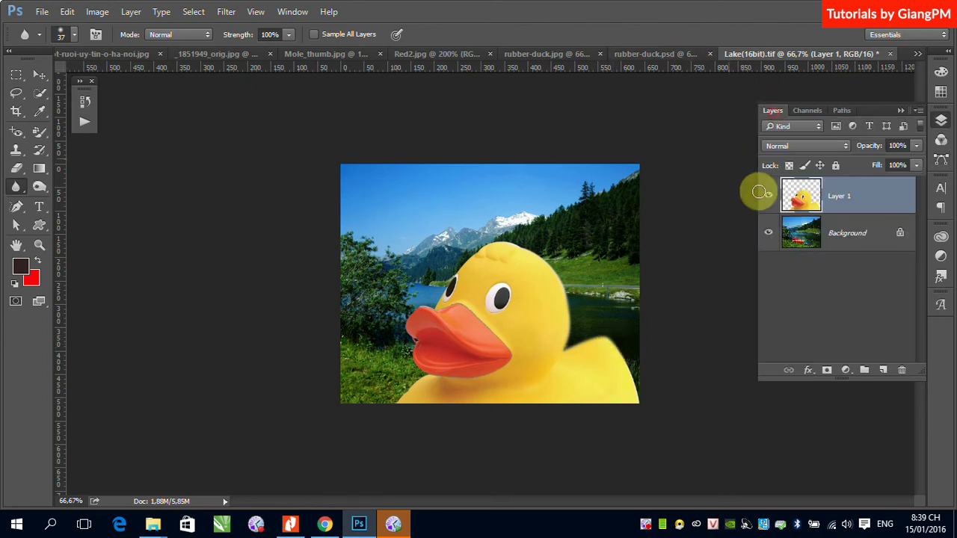
{"action": "left_click", "coordinate": [801, 207], "text": "ctrl"}
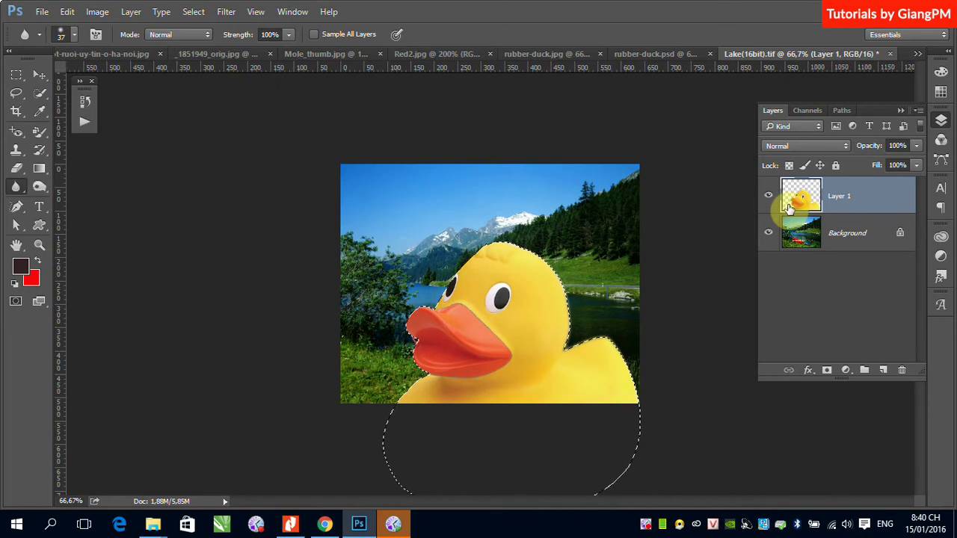
{"action": "left_click", "coordinate": [789, 209], "text": "ctrl"}
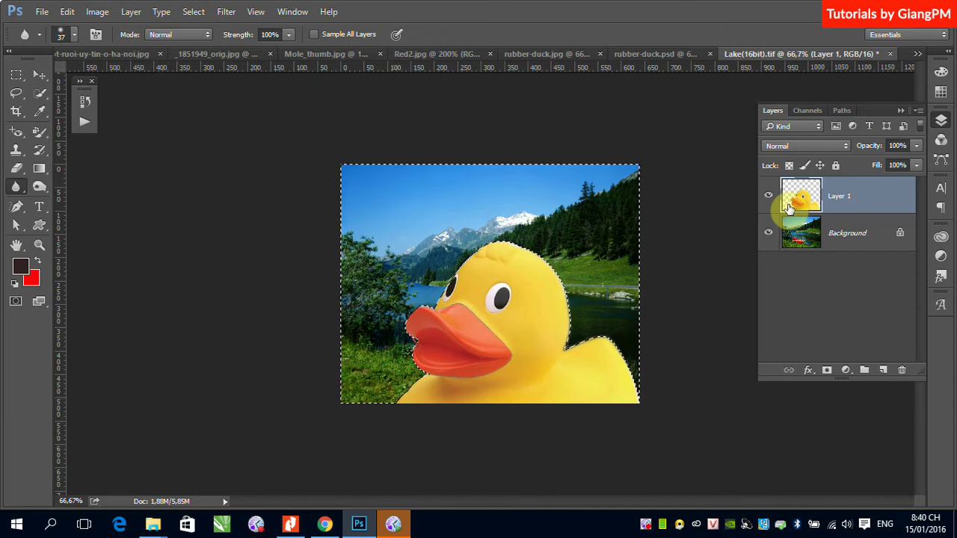
{"action": "key", "text": "shift+F6"}
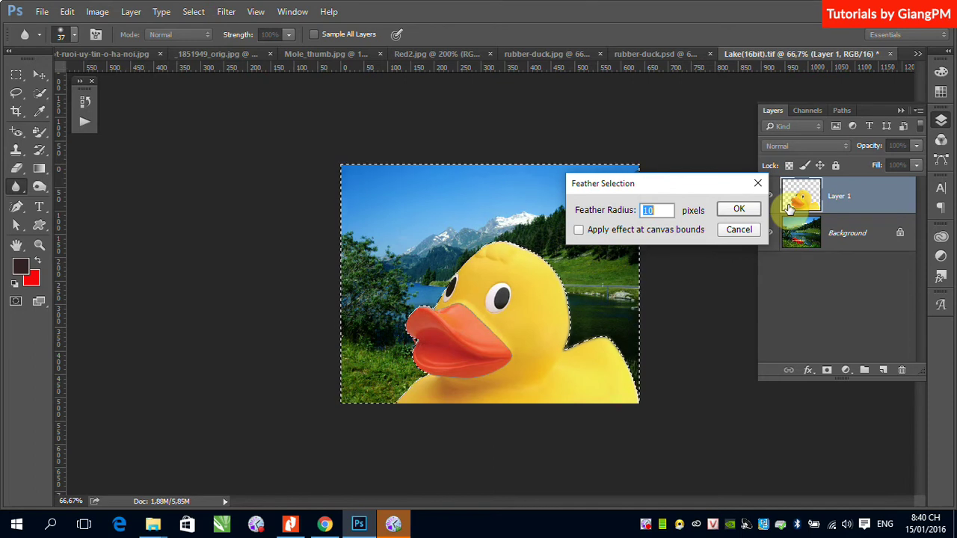
{"action": "type", "text": "3"}
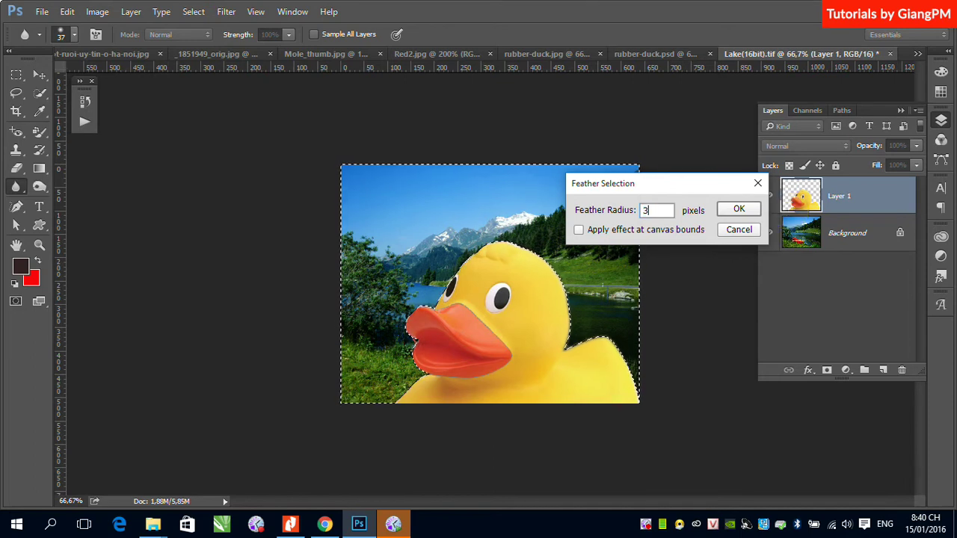
{"action": "key", "text": "Return"}
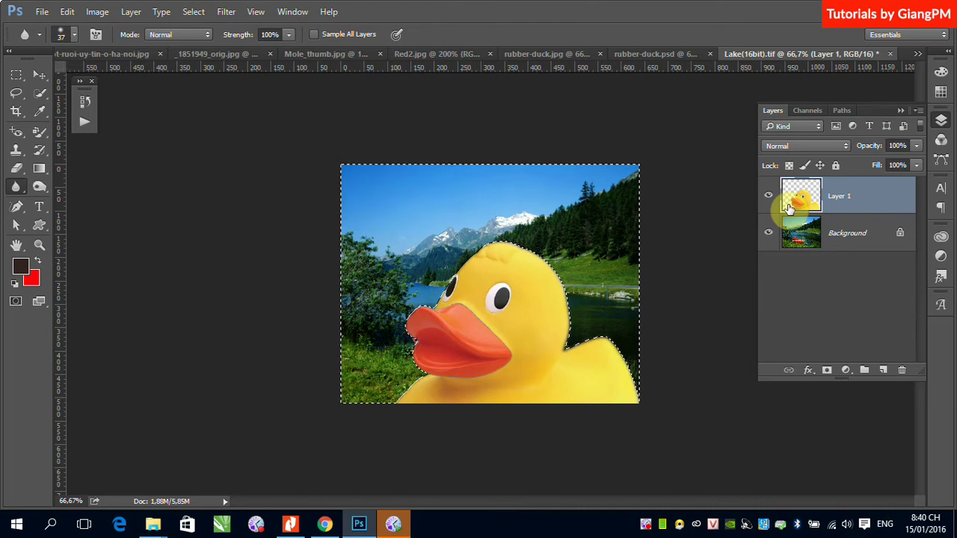
{"action": "key", "text": "ctrl+d"}
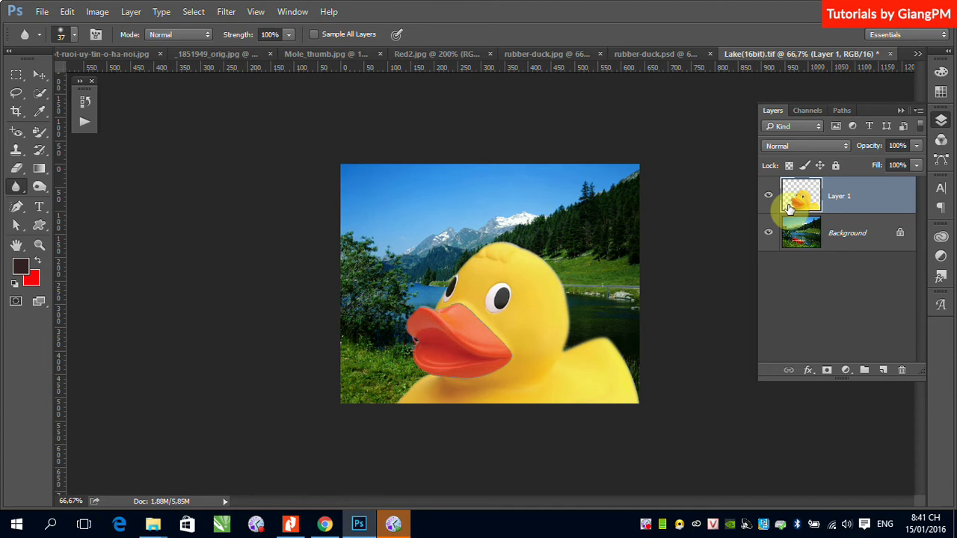
Step: Hide the duck layer and make the lake Background the active layer
{"action": "right_click", "coordinate": [16, 193]}
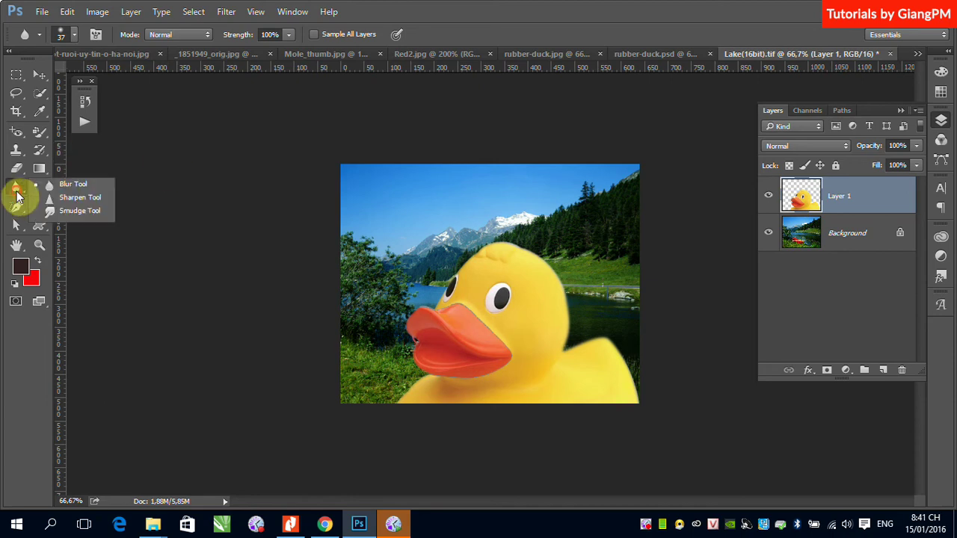
{"action": "left_click", "coordinate": [81, 197]}
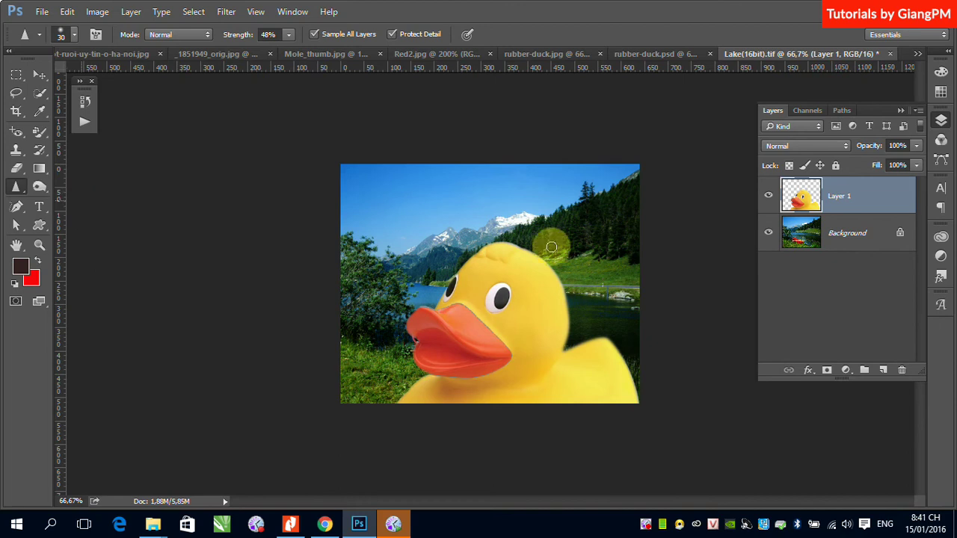
{"action": "left_click", "coordinate": [768, 195]}
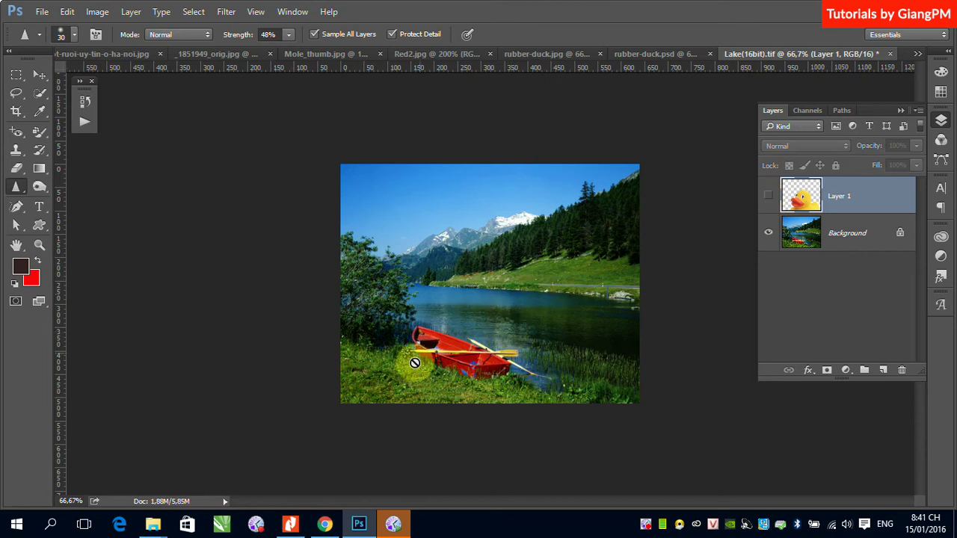
{"action": "left_click", "coordinate": [847, 233]}
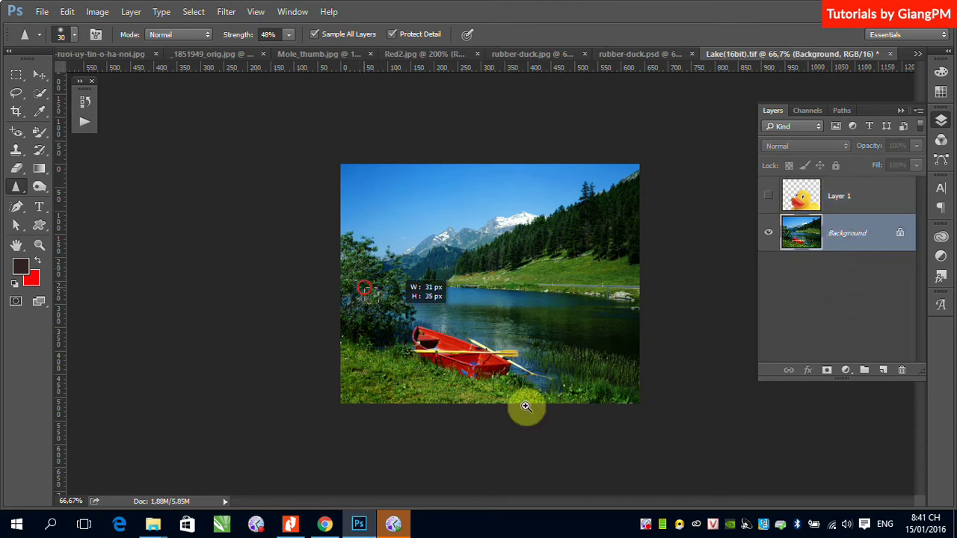
{"action": "scroll", "coordinate": [485, 377], "scroll_direction": "up", "scroll_amount": 3}
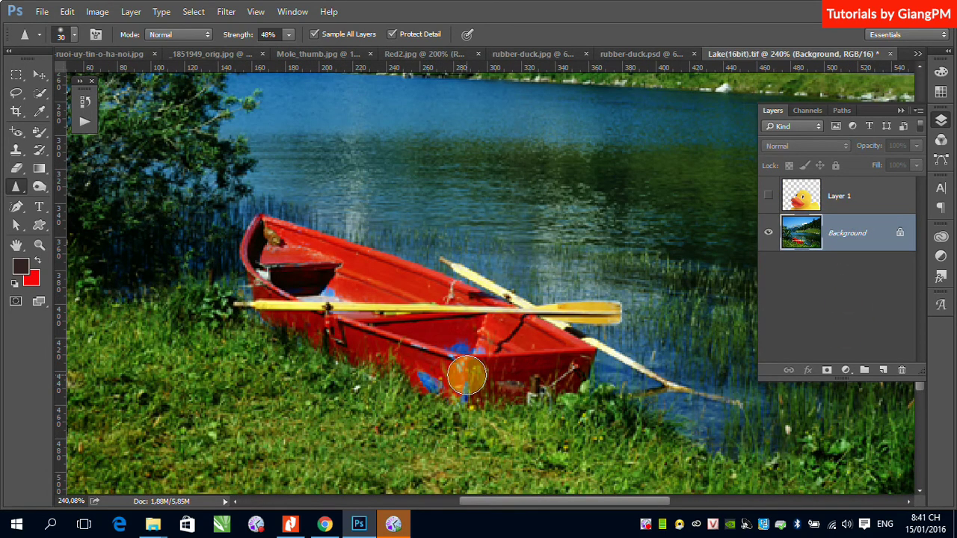
Step: Blur the yellow oar across the red boat, checking it up close then viewing the whole image
{"action": "right_click", "coordinate": [21, 187]}
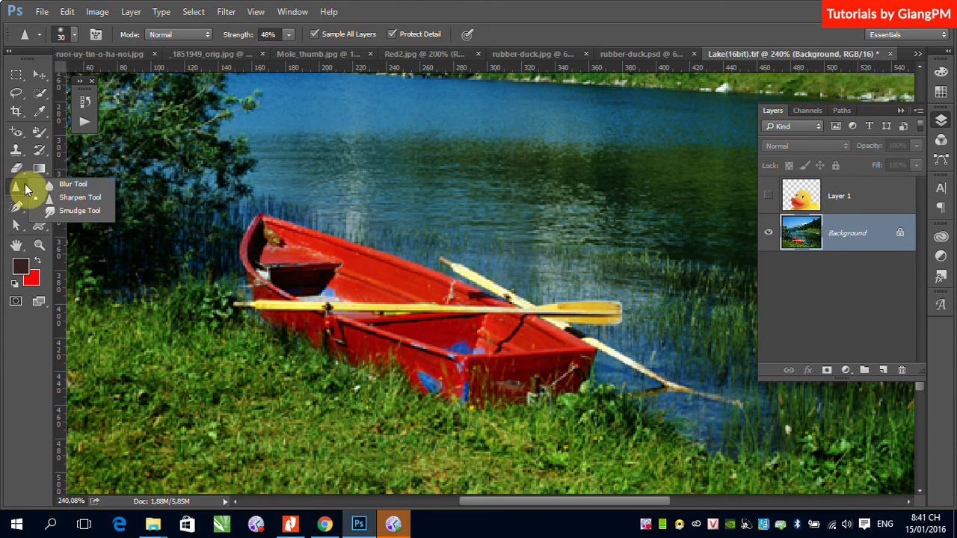
{"action": "left_click", "coordinate": [72, 184]}
{"action": "mouse_move", "coordinate": [327, 305]}
{"action": "left_mouse_down"}
{"action": "mouse_move", "coordinate": [407, 313]}
{"action": "mouse_move", "coordinate": [273, 316]}
{"action": "mouse_move", "coordinate": [488, 316]}
{"action": "mouse_move", "coordinate": [446, 336]}
{"action": "mouse_move", "coordinate": [265, 327]}
{"action": "mouse_move", "coordinate": [254, 305]}
{"action": "mouse_move", "coordinate": [277, 326]}
{"action": "mouse_move", "coordinate": [309, 321]}
{"action": "mouse_move", "coordinate": [299, 292]}
{"action": "mouse_move", "coordinate": [452, 352]}
{"action": "mouse_move", "coordinate": [436, 352]}
{"action": "left_mouse_up"}
{"action": "key", "text": "ctrl+space"}
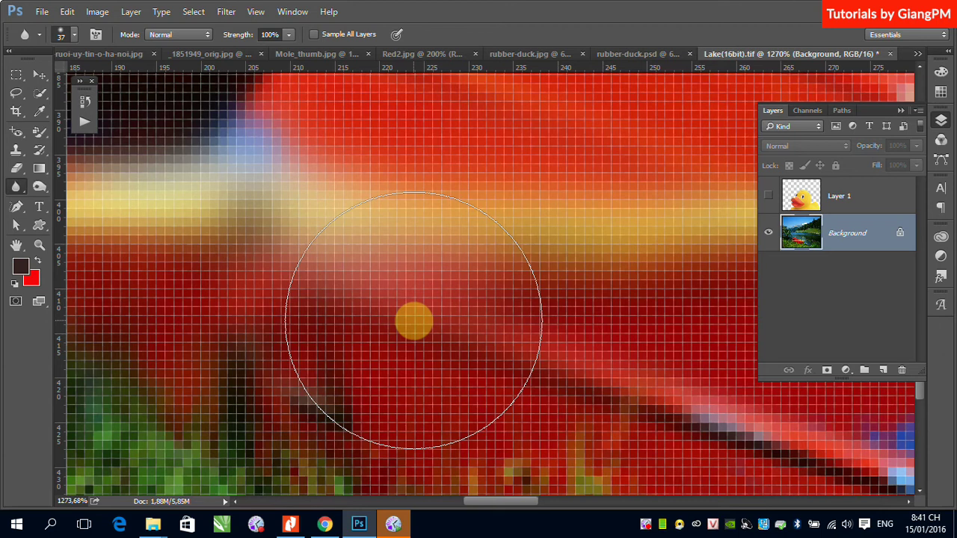
{"action": "key", "text": "ctrl+1"}
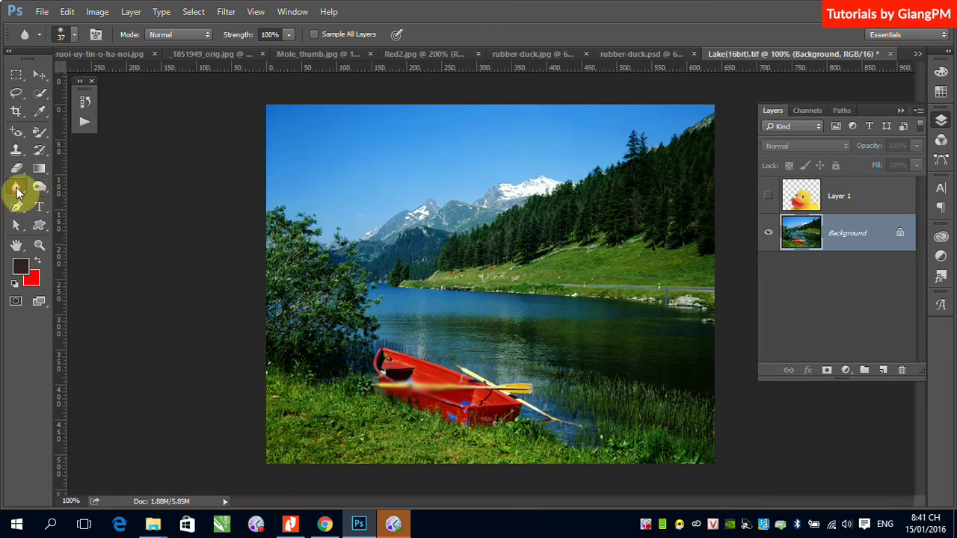
{"action": "right_click", "coordinate": [18, 188]}
Step: Sharpen the blurred yellow streak and the boat hull with the Sharpen tool
{"action": "left_click", "coordinate": [80, 197]}
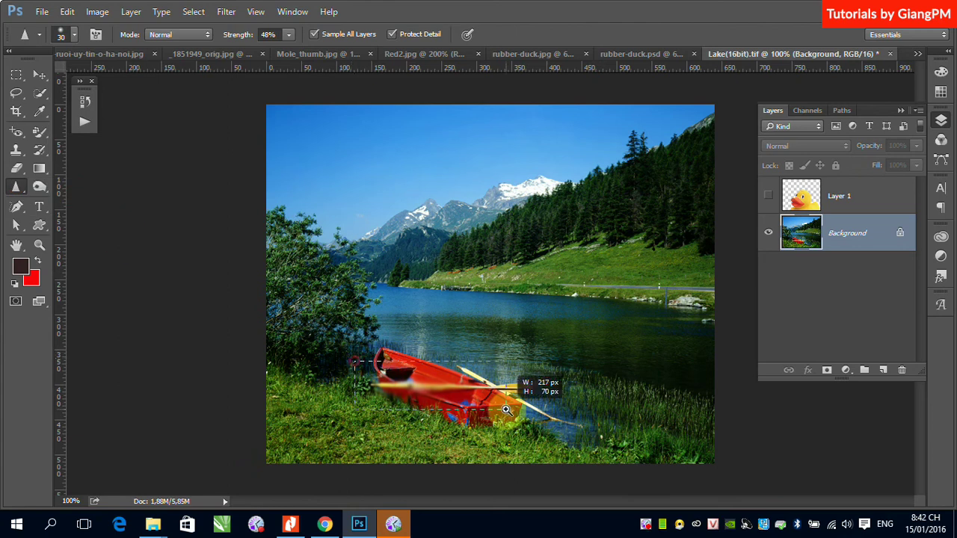
{"action": "scroll", "coordinate": [362, 336], "scroll_direction": "up", "scroll_amount": 5}
{"action": "mouse_move", "coordinate": [288, 293]}
{"action": "left_mouse_down"}
{"action": "mouse_move", "coordinate": [737, 292]}
{"action": "mouse_move", "coordinate": [387, 297]}
{"action": "mouse_move", "coordinate": [720, 290]}
{"action": "left_mouse_up"}
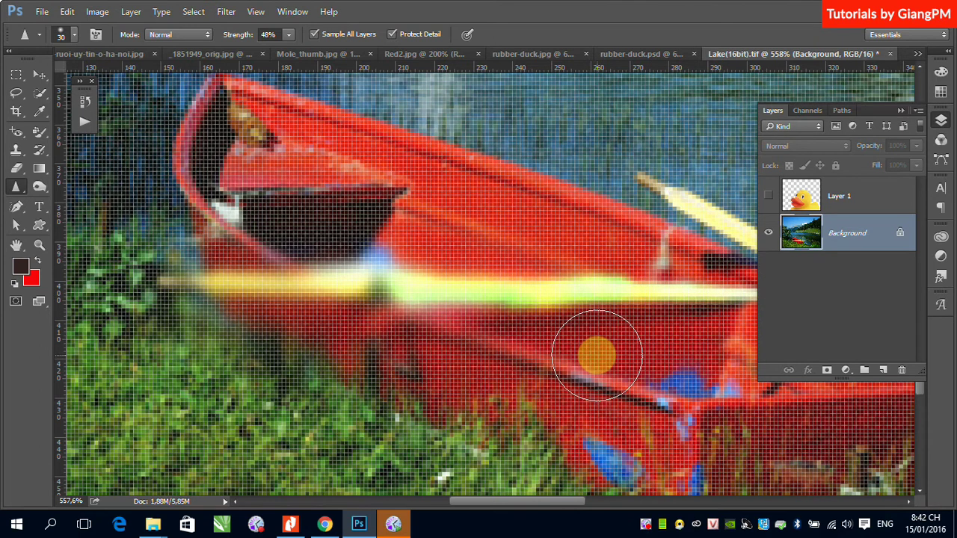
{"action": "left_click_drag", "start_coordinate": [596, 354], "coordinate": [610, 352]}
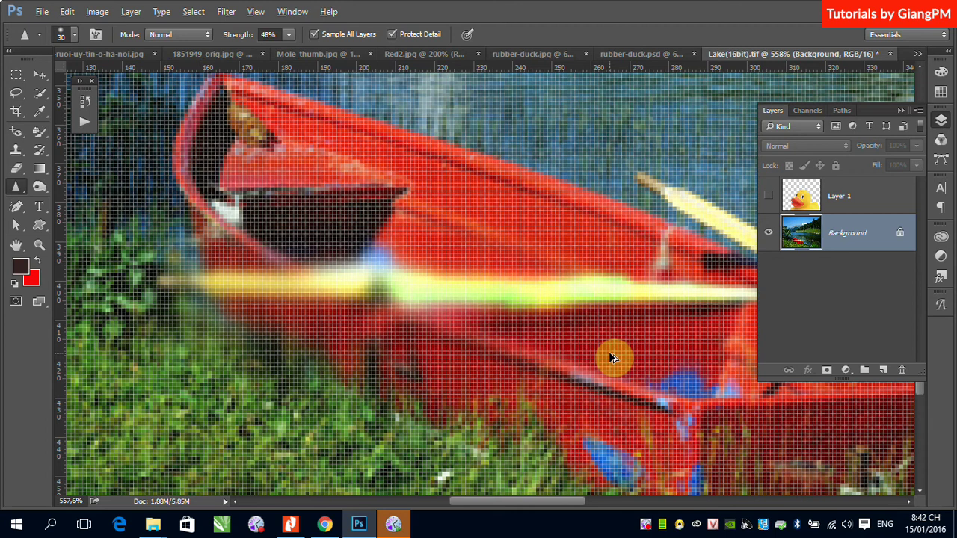
Step: Revert to before the oar blur, deselect, and sharpen the yellow oar
{"action": "key", "text": "ctrl+z"}
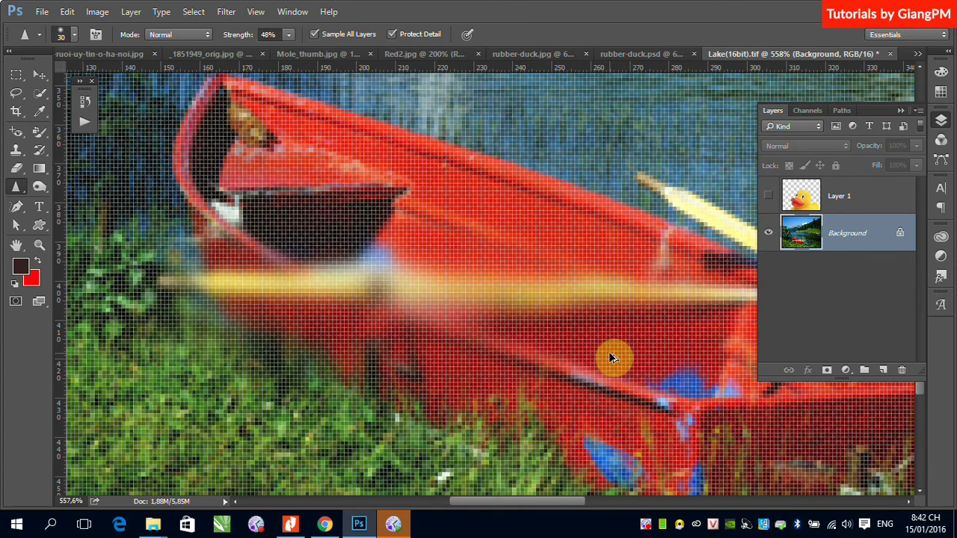
{"action": "key", "text": "ctrl+alt+z"}
{"action": "key", "text": "ctrl+alt+z"}
{"action": "key", "text": "ctrl+d"}
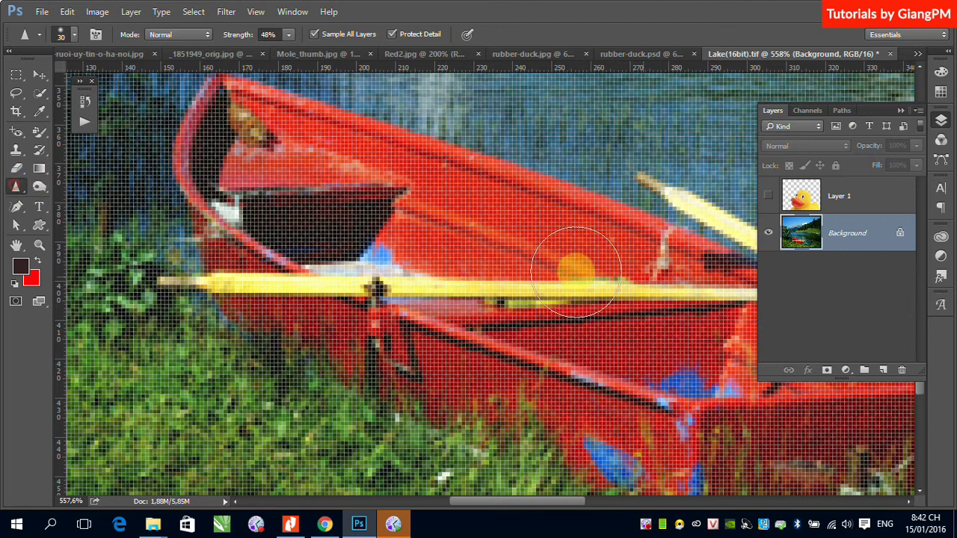
{"action": "mouse_move", "coordinate": [577, 281]}
{"action": "left_mouse_down"}
{"action": "mouse_move", "coordinate": [396, 291]}
{"action": "mouse_move", "coordinate": [765, 290]}
{"action": "mouse_move", "coordinate": [389, 306]}
{"action": "mouse_move", "coordinate": [417, 373]}
{"action": "mouse_move", "coordinate": [412, 96]}
{"action": "left_mouse_up"}
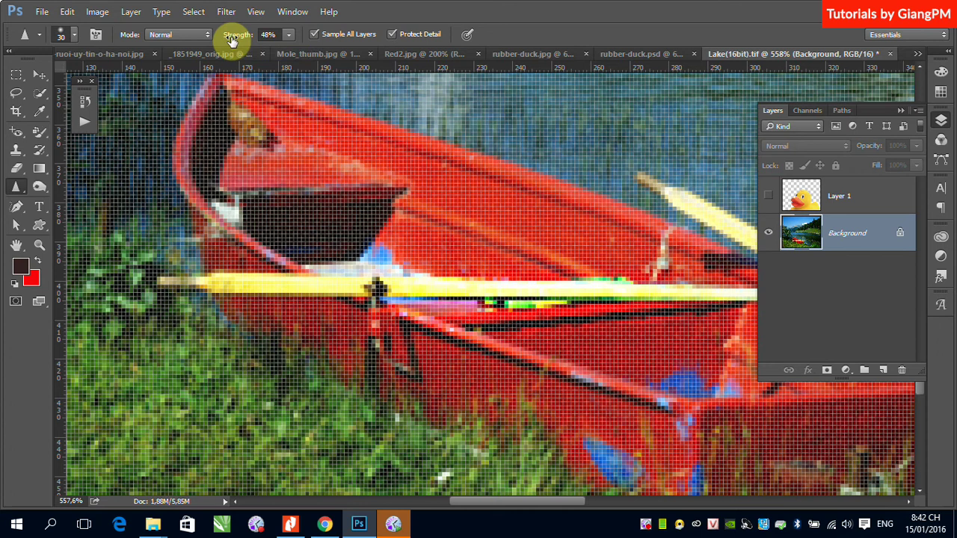
Step: Raise Sharpen strength to 100% and over-sharpen the oar and bow seat
{"action": "left_click", "coordinate": [289, 34]}
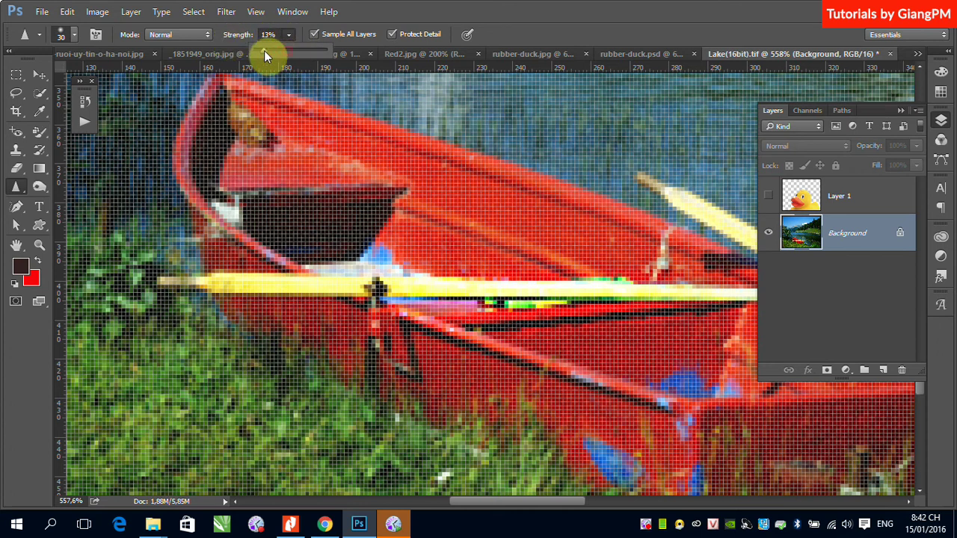
{"action": "left_click_drag", "start_coordinate": [251, 52], "coordinate": [328, 52]}
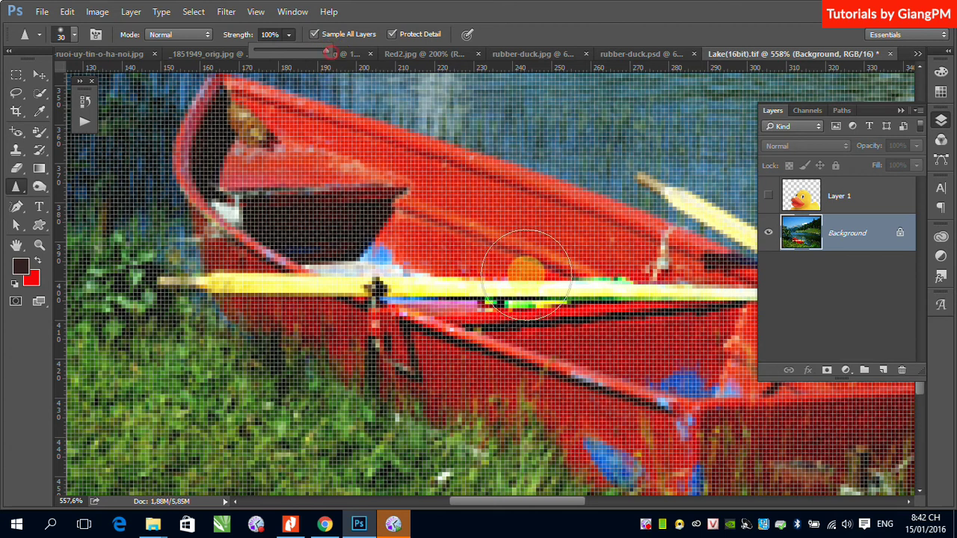
{"action": "mouse_move", "coordinate": [523, 267]}
{"action": "left_mouse_down"}
{"action": "mouse_move", "coordinate": [459, 281]}
{"action": "mouse_move", "coordinate": [608, 299]}
{"action": "mouse_move", "coordinate": [478, 288]}
{"action": "mouse_move", "coordinate": [647, 288]}
{"action": "mouse_move", "coordinate": [620, 277]}
{"action": "left_mouse_up"}
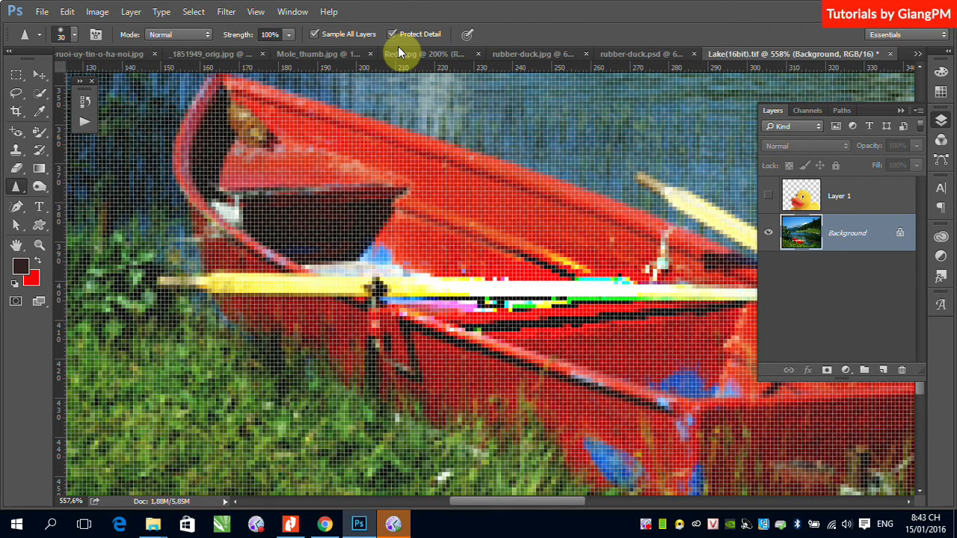
{"action": "key", "text": "ctrl+minus"}
{"action": "key", "text": "ctrl+minus"}
{"action": "key", "text": "ctrl+minus"}
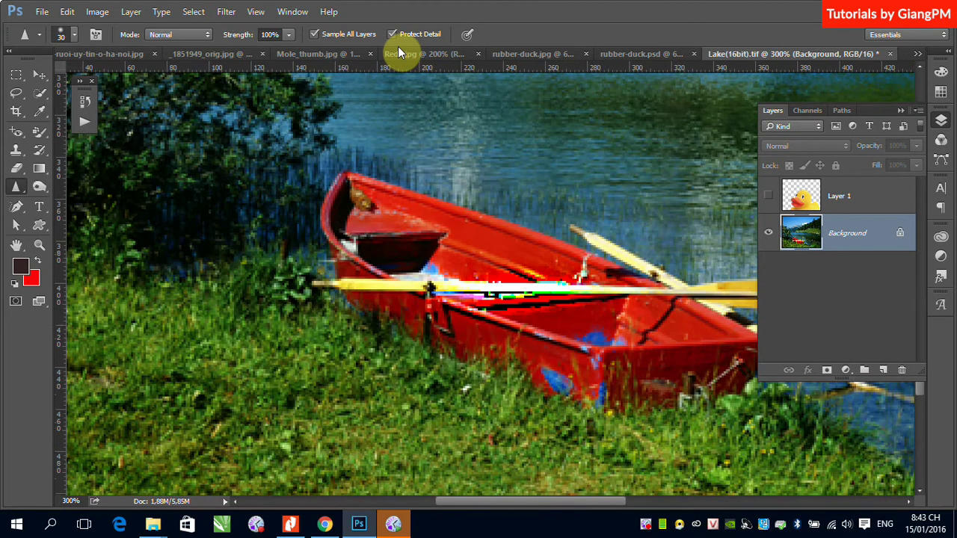
{"action": "key", "text": "ctrl+minus"}
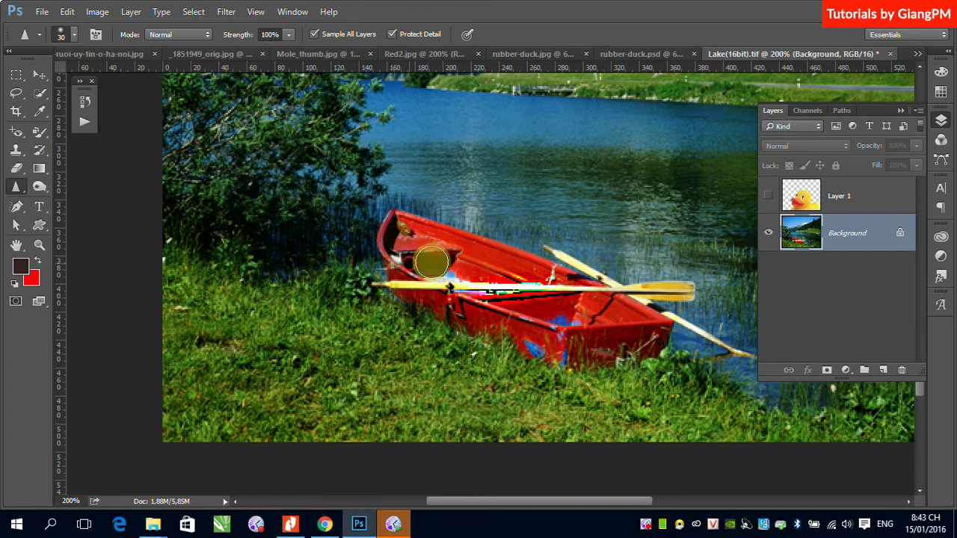
{"action": "mouse_move", "coordinate": [432, 262]}
{"action": "left_mouse_down"}
{"action": "mouse_move", "coordinate": [514, 254]}
{"action": "mouse_move", "coordinate": [501, 265]}
{"action": "left_mouse_up"}
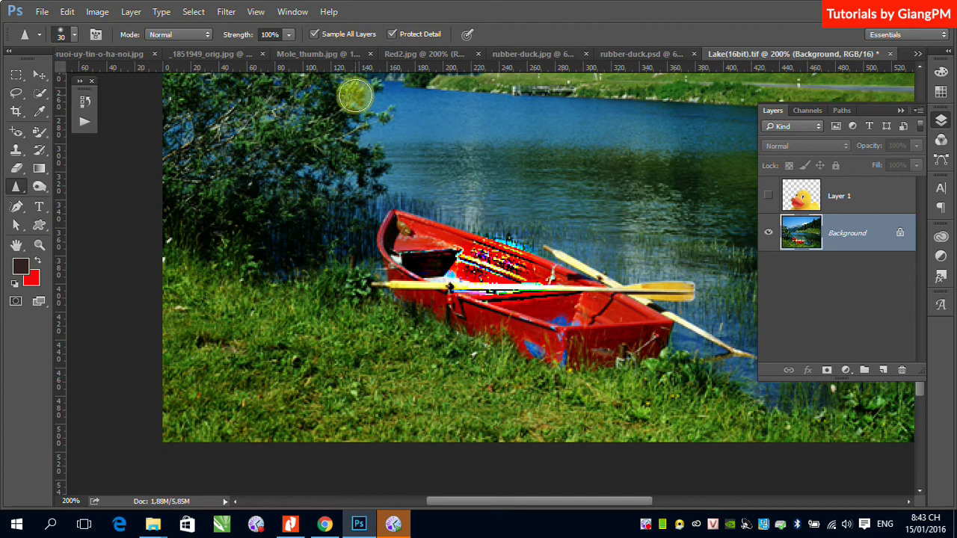
Step: Sharpen the boat interior with Protect Detail off, then re-enable Protect Detail
{"action": "left_click", "coordinate": [390, 34]}
{"action": "mouse_move", "coordinate": [472, 251]}
{"action": "left_mouse_down"}
{"action": "mouse_move", "coordinate": [465, 255]}
{"action": "mouse_move", "coordinate": [534, 252]}
{"action": "mouse_move", "coordinate": [473, 271]}
{"action": "left_mouse_up"}
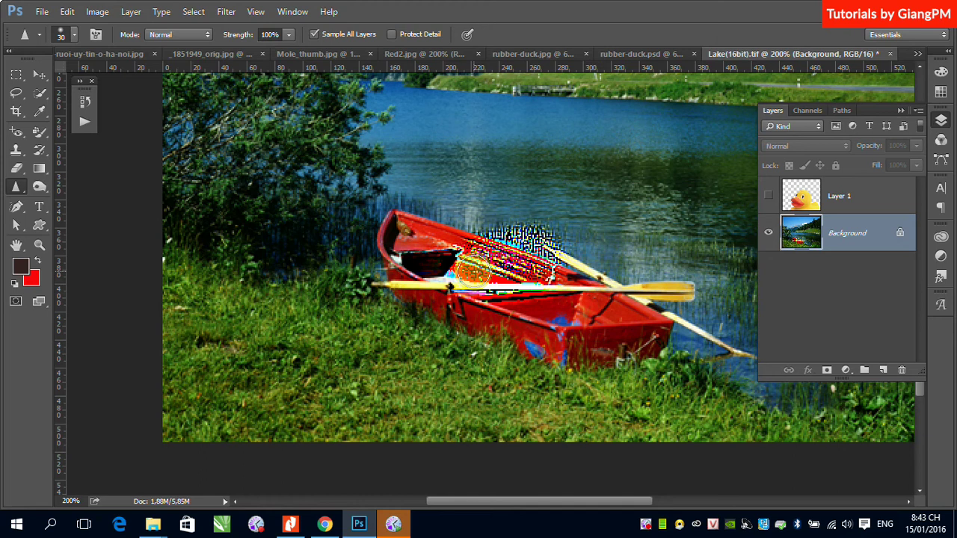
{"action": "left_click", "coordinate": [391, 35]}
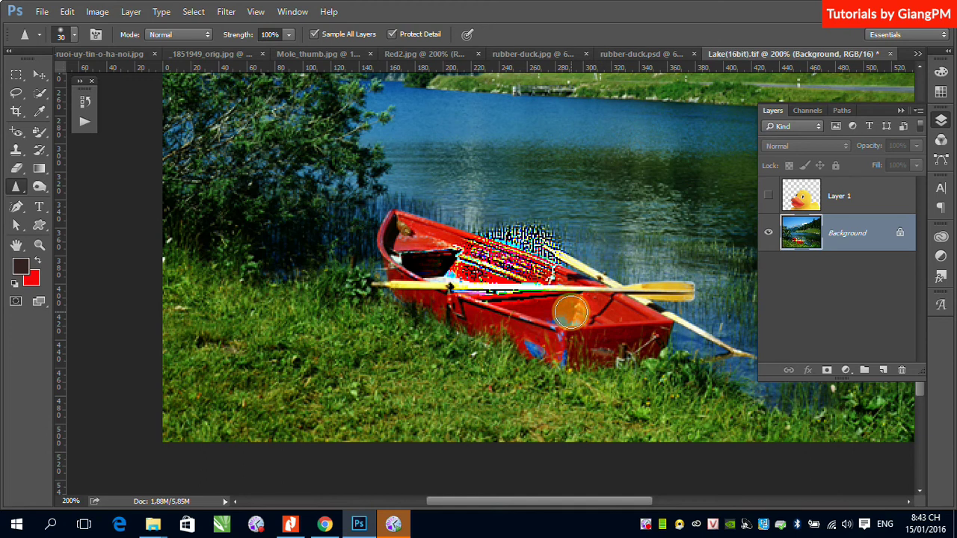
Step: Brush the 100% Sharpen tool along the red boat's lower hull
{"action": "mouse_move", "coordinate": [571, 312]}
{"action": "left_mouse_down"}
{"action": "mouse_move", "coordinate": [598, 310]}
{"action": "mouse_move", "coordinate": [506, 322]}
{"action": "mouse_move", "coordinate": [527, 330]}
{"action": "mouse_move", "coordinate": [582, 316]}
{"action": "mouse_move", "coordinate": [551, 335]}
{"action": "mouse_move", "coordinate": [590, 367]}
{"action": "mouse_move", "coordinate": [527, 320]}
{"action": "mouse_move", "coordinate": [483, 346]}
{"action": "mouse_move", "coordinate": [637, 342]}
{"action": "mouse_move", "coordinate": [601, 353]}
{"action": "left_mouse_up"}
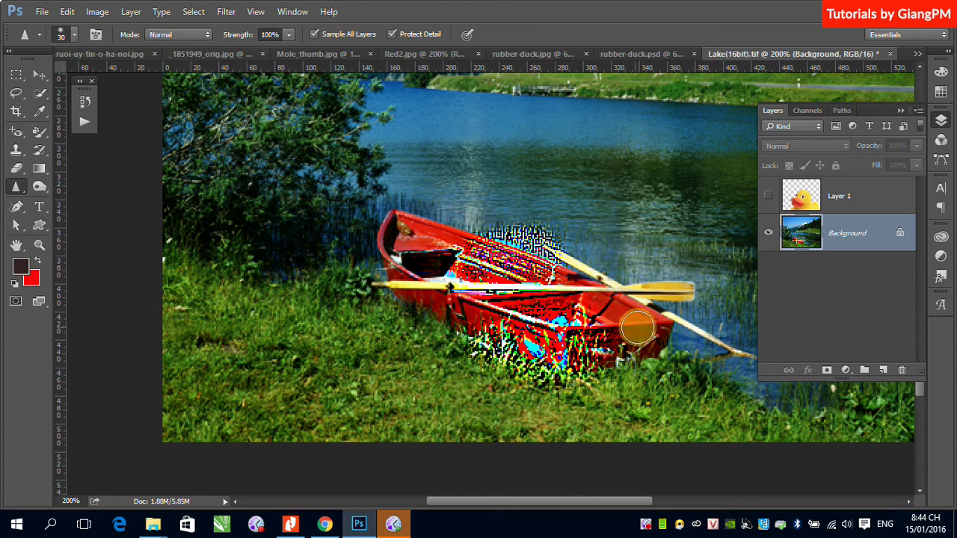
Step: Over-sharpen the red boat's bow and the hull near the oar with more Sharpen strokes
{"action": "left_click_drag", "start_coordinate": [583, 324], "coordinate": [556, 338]}
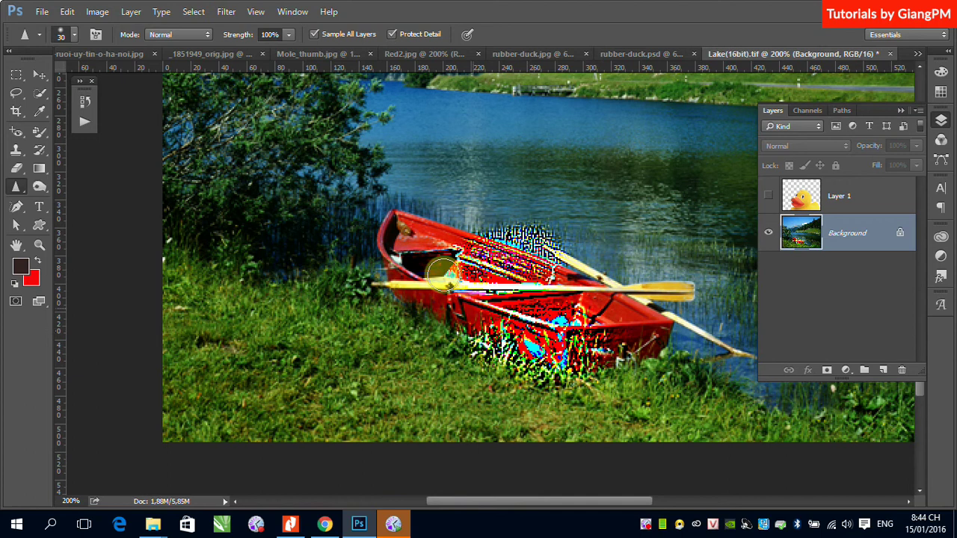
{"action": "left_click_drag", "start_coordinate": [388, 228], "coordinate": [357, 231]}
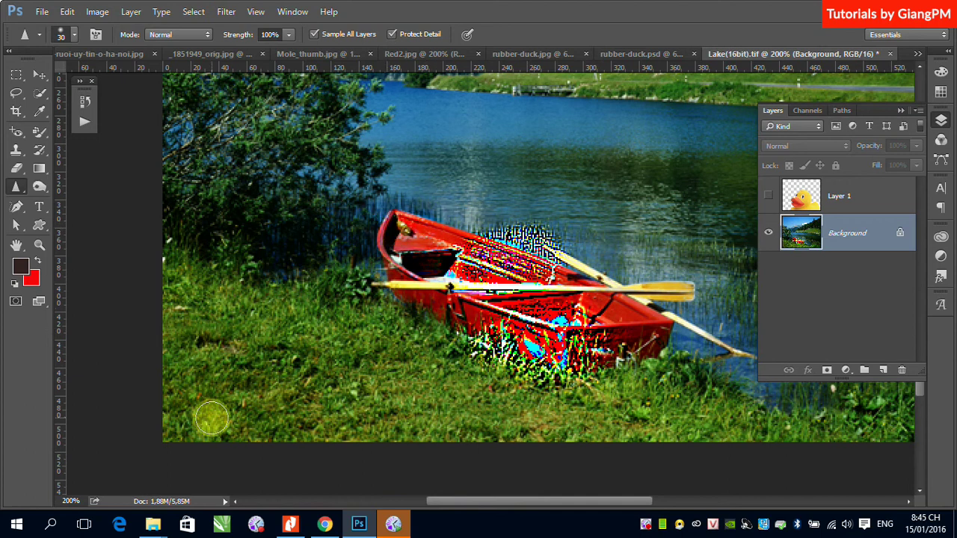
{"action": "left_click_drag", "start_coordinate": [395, 231], "coordinate": [449, 226]}
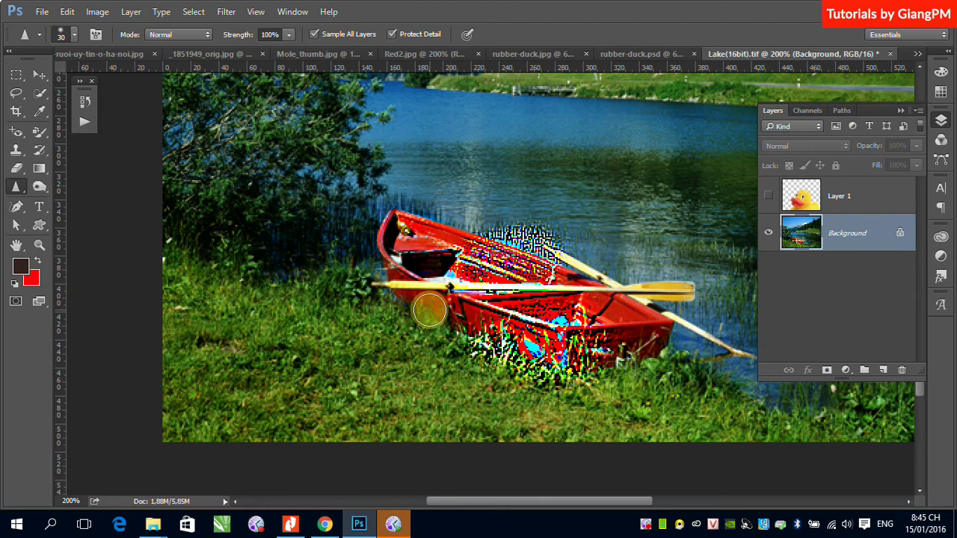
{"action": "left_click_drag", "start_coordinate": [430, 310], "coordinate": [500, 295]}
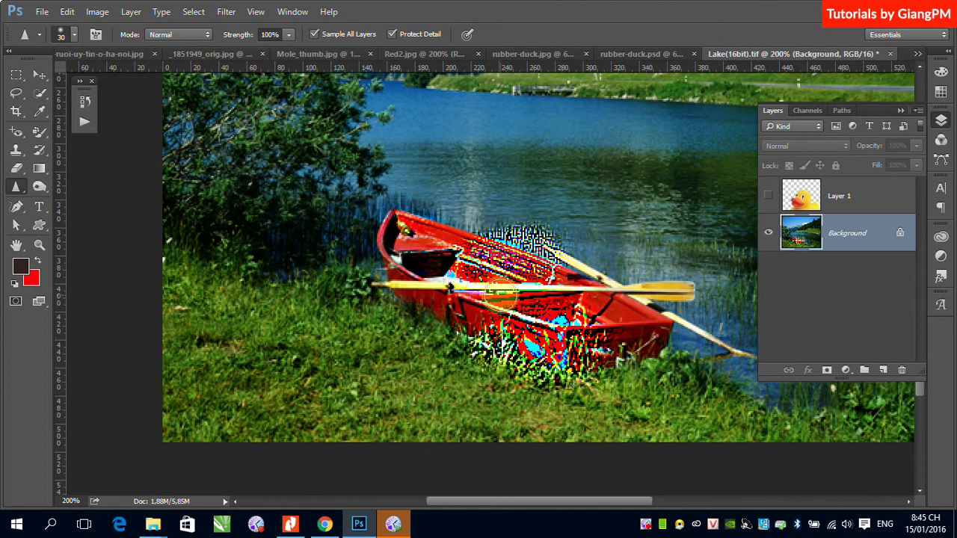
{"action": "left_click", "coordinate": [404, 226]}
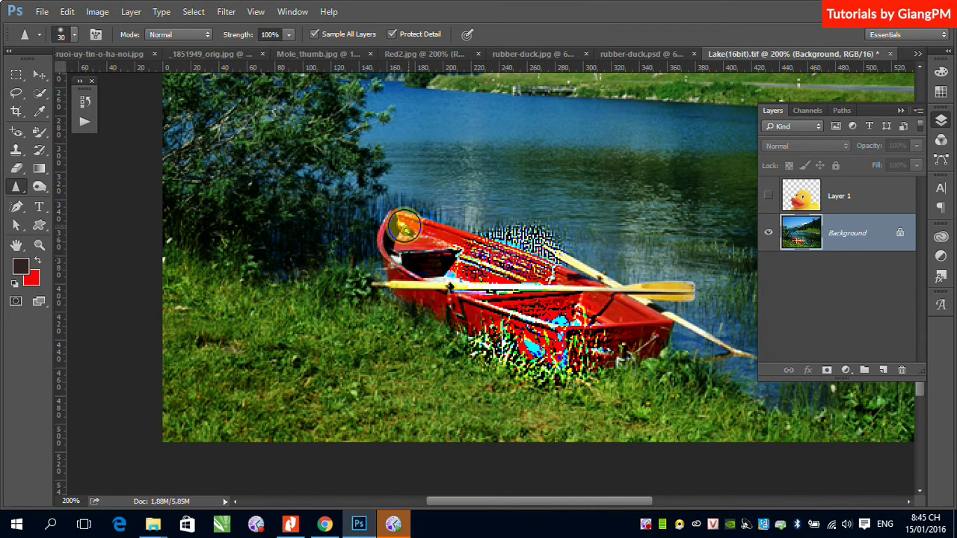
{"action": "mouse_move", "coordinate": [405, 227]}
{"action": "left_mouse_down"}
{"action": "mouse_move", "coordinate": [379, 239]}
{"action": "mouse_move", "coordinate": [453, 343]}
{"action": "left_mouse_up"}
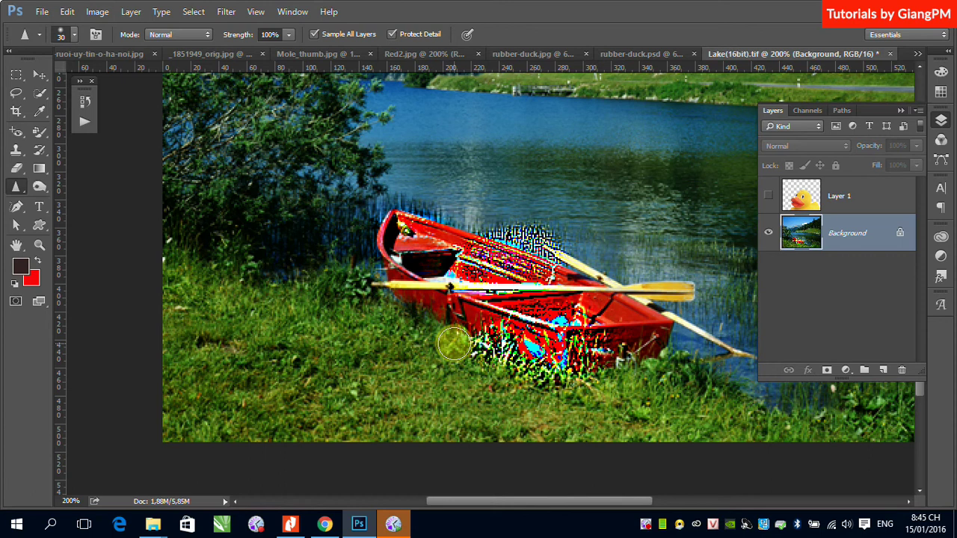
{"action": "left_click", "coordinate": [39, 76]}
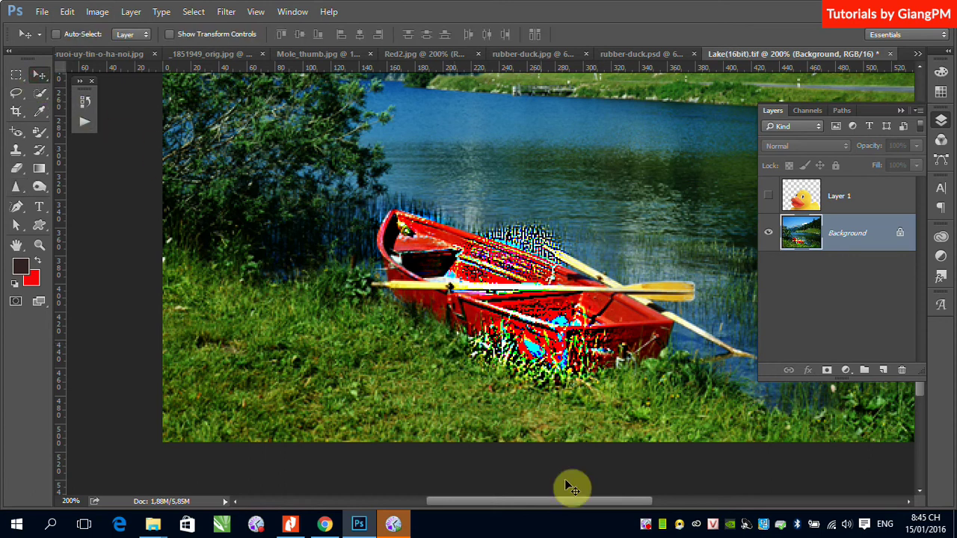